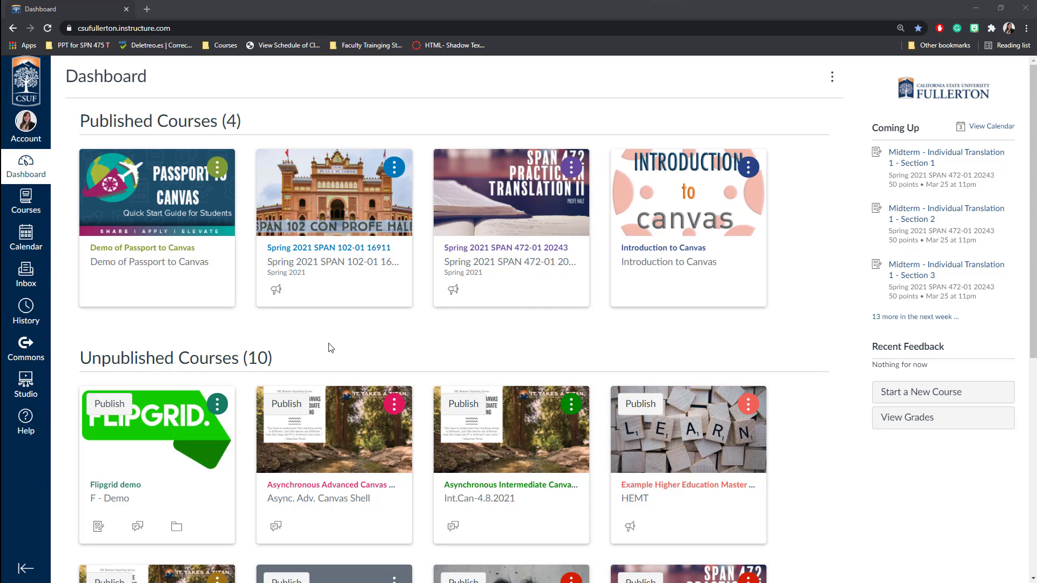
Go to the Spring 2021 SPAN 102-01 course's Modules and expand the ¡Bienvenidos a SPAN 102! module.
left_click(328, 271)
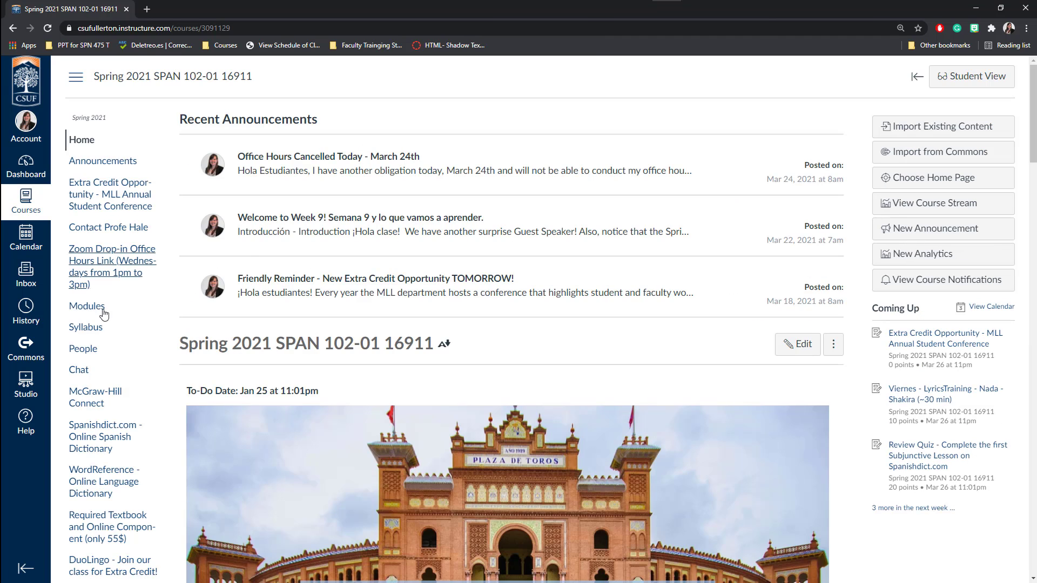
left_click(100, 309)
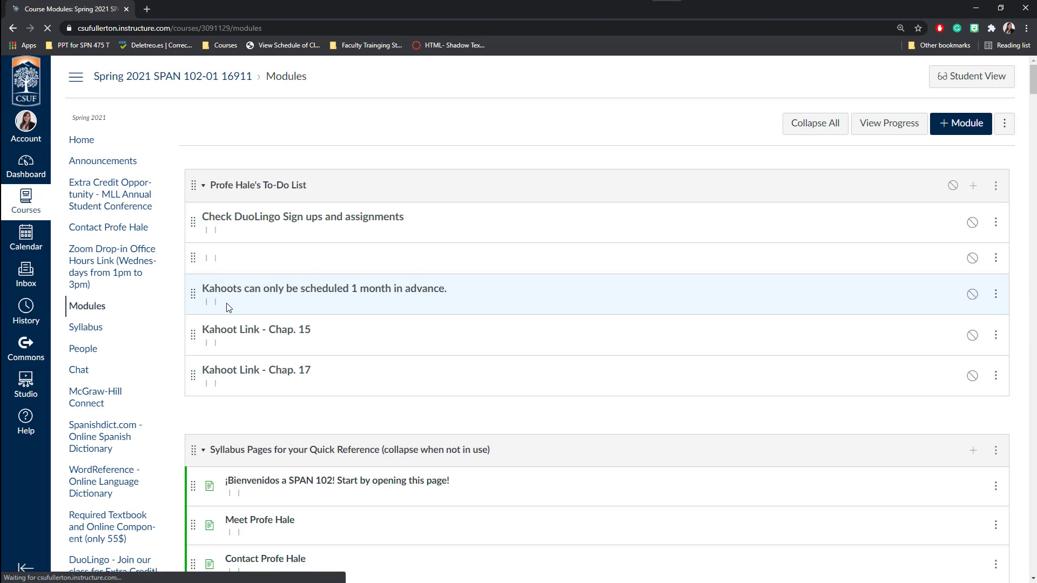
scroll(210, 317, "down", 12)
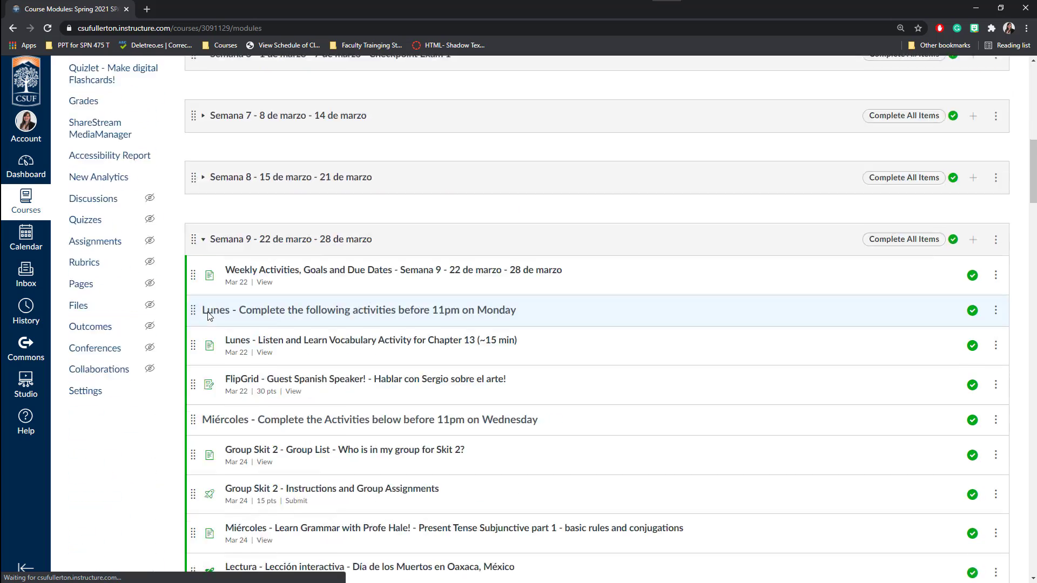
scroll(208, 318, "up", 6)
scroll(209, 318, "up", 5)
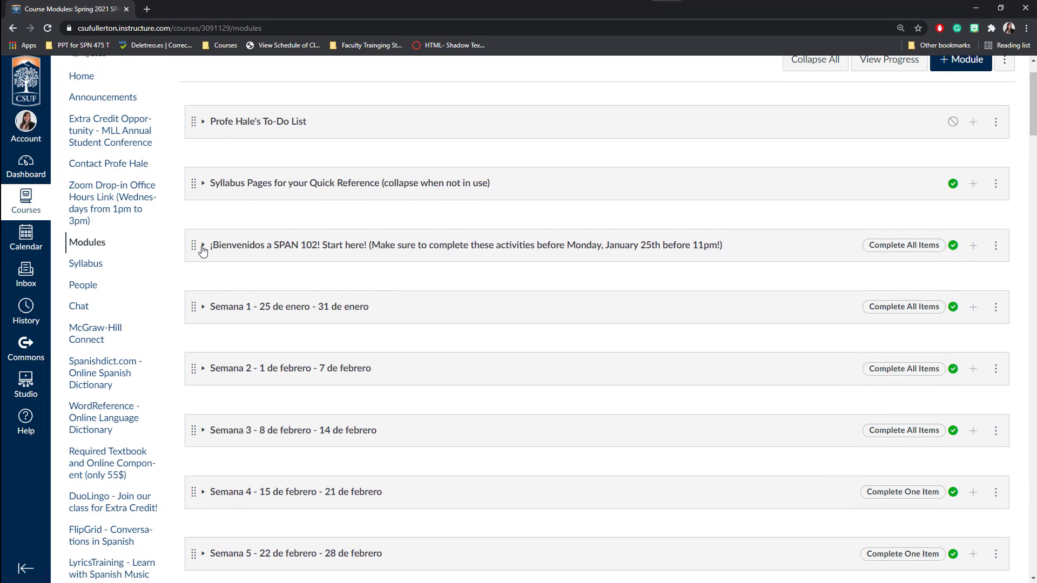
left_click(203, 247)
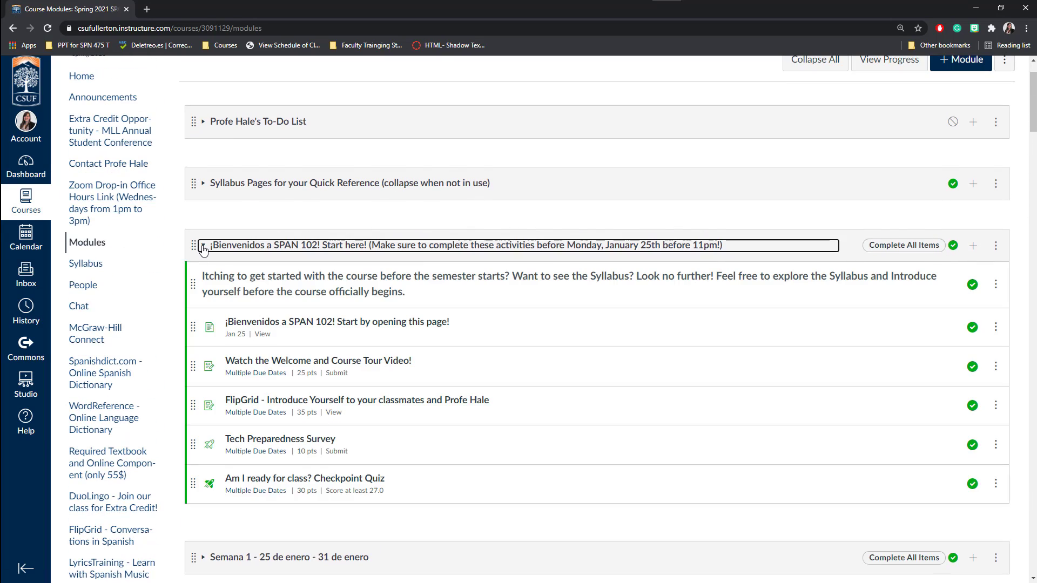
Open the ¡Bienvenidos a SPAN 102! welcome page and read through it.
left_click(279, 326)
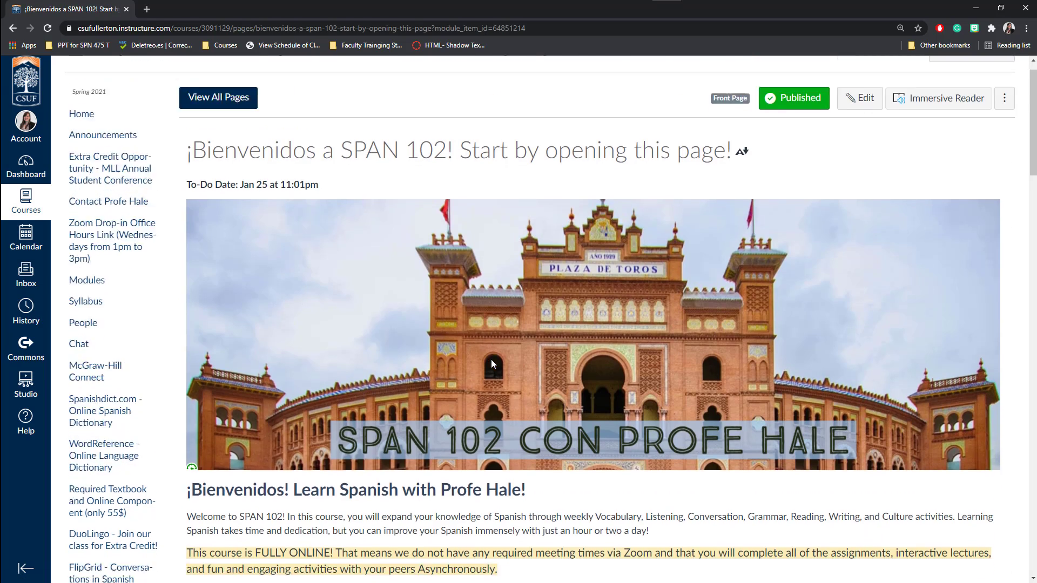
scroll(492, 359, "down", 4)
scroll(492, 360, "down", 8)
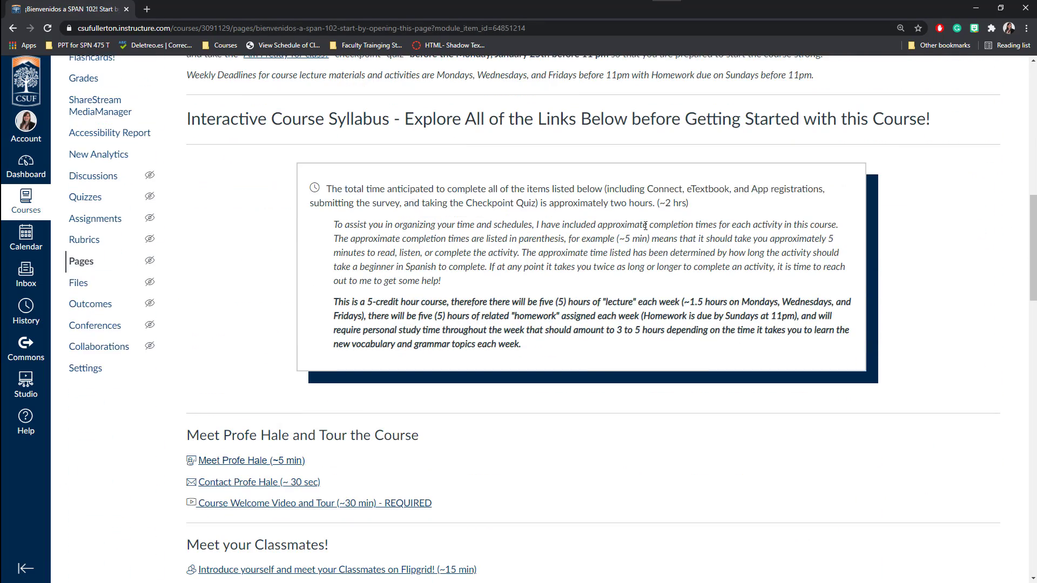
scroll(246, 392, "down", 3)
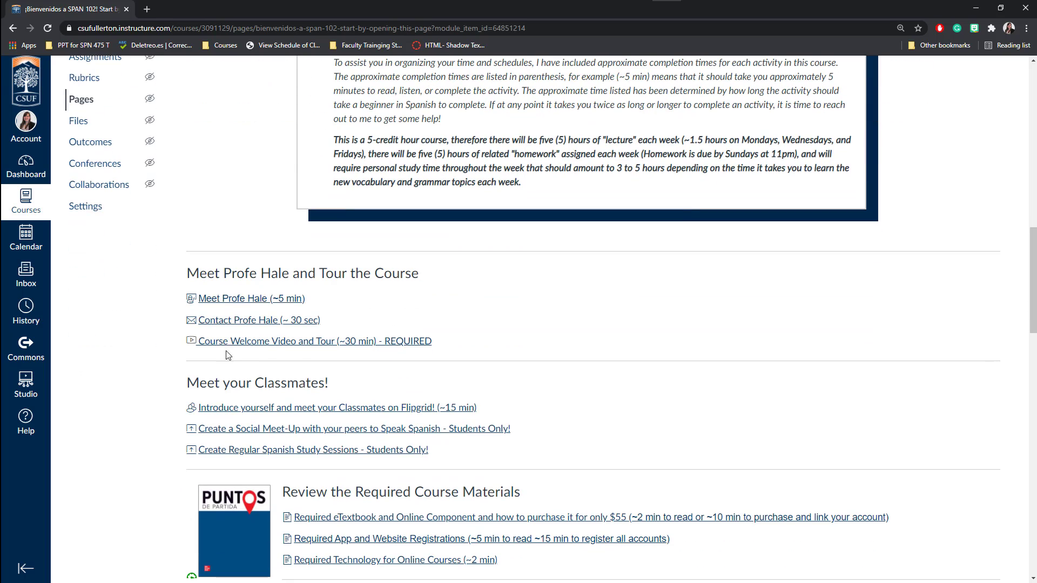
scroll(377, 404, "down", 1)
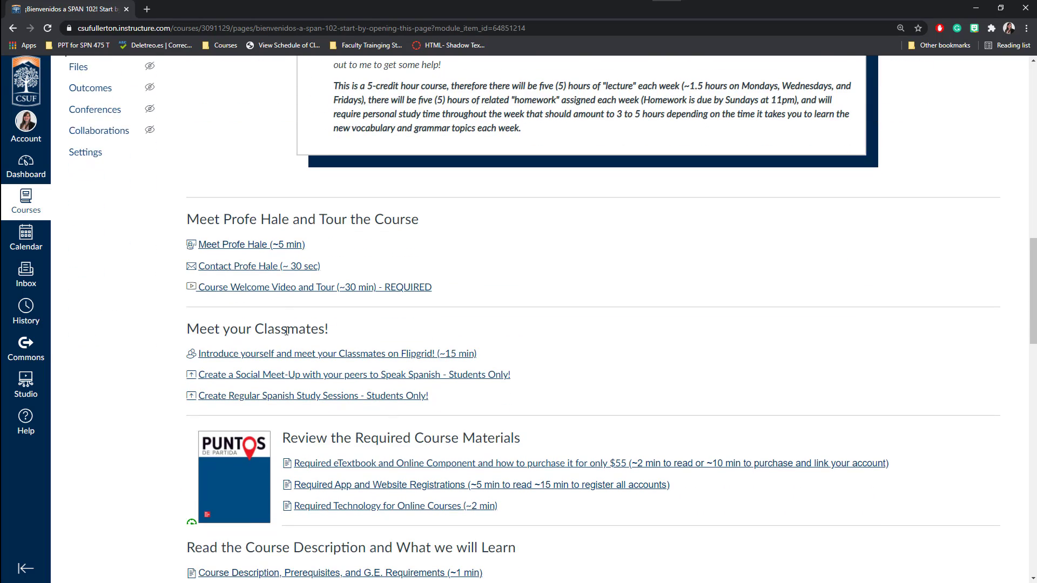
scroll(286, 331, "down", 3)
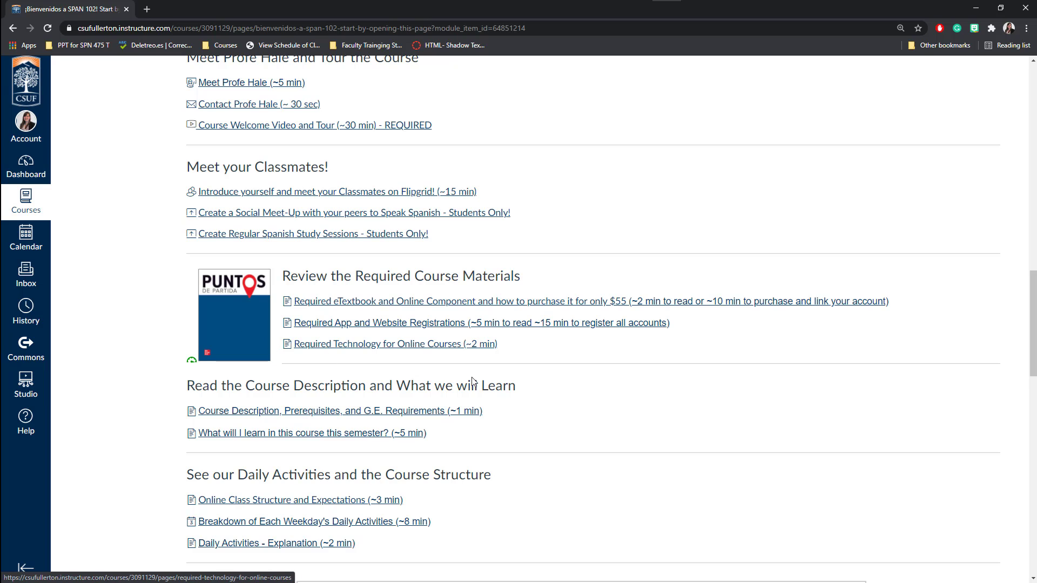
scroll(473, 381, "down", 6)
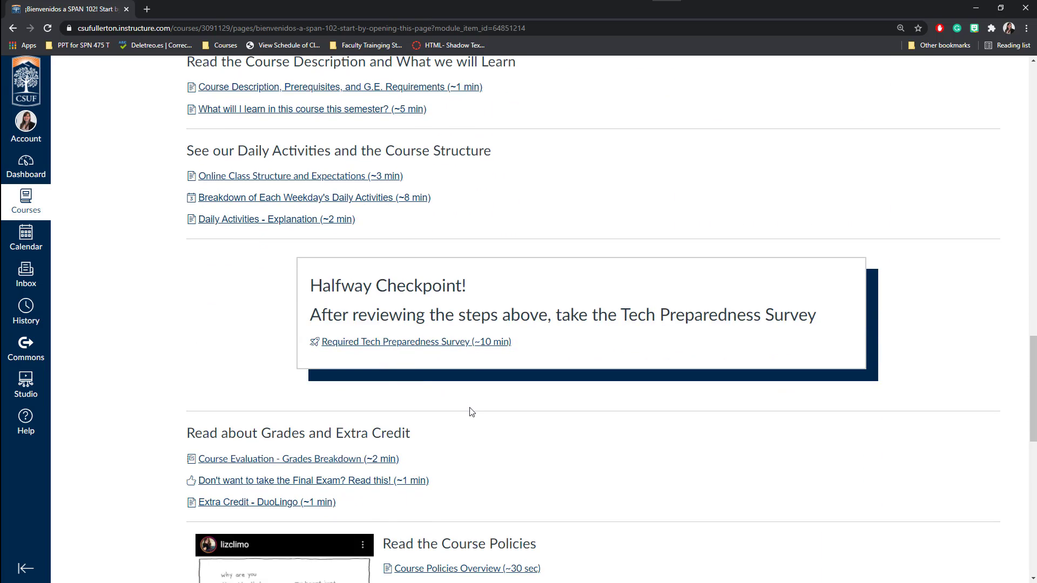
scroll(471, 412, "down", 12)
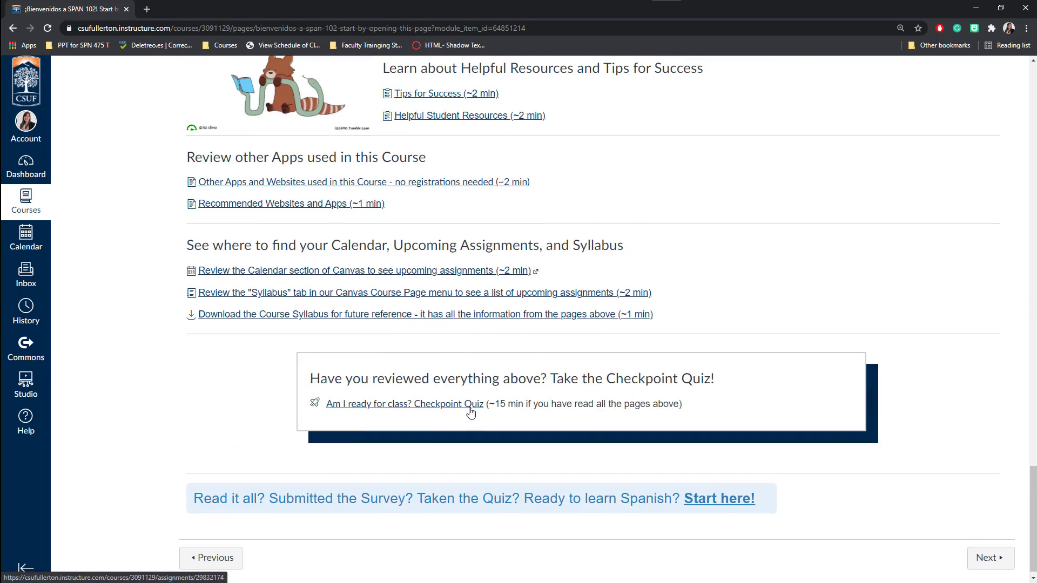
scroll(471, 412, "up", 18)
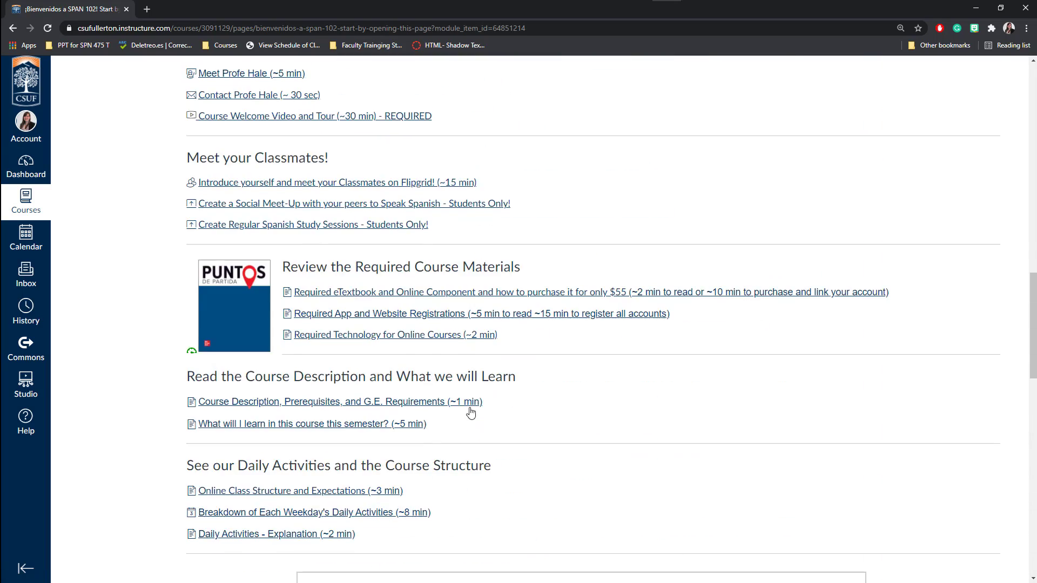
scroll(471, 412, "up", 9)
scroll(533, 419, "down", 3)
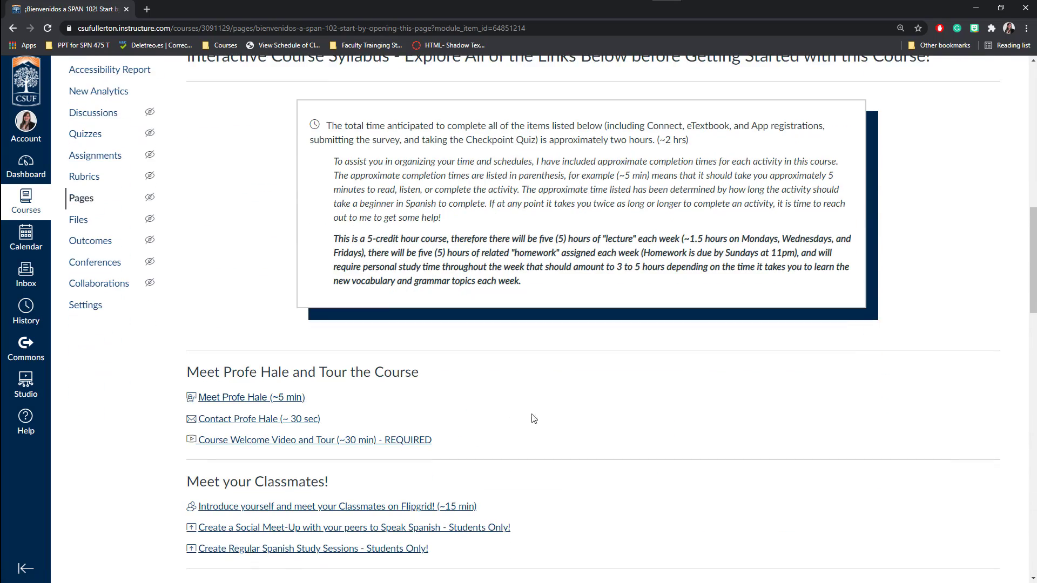
View the instructor's introduction page, then return to the course Modules list.
left_click(232, 400)
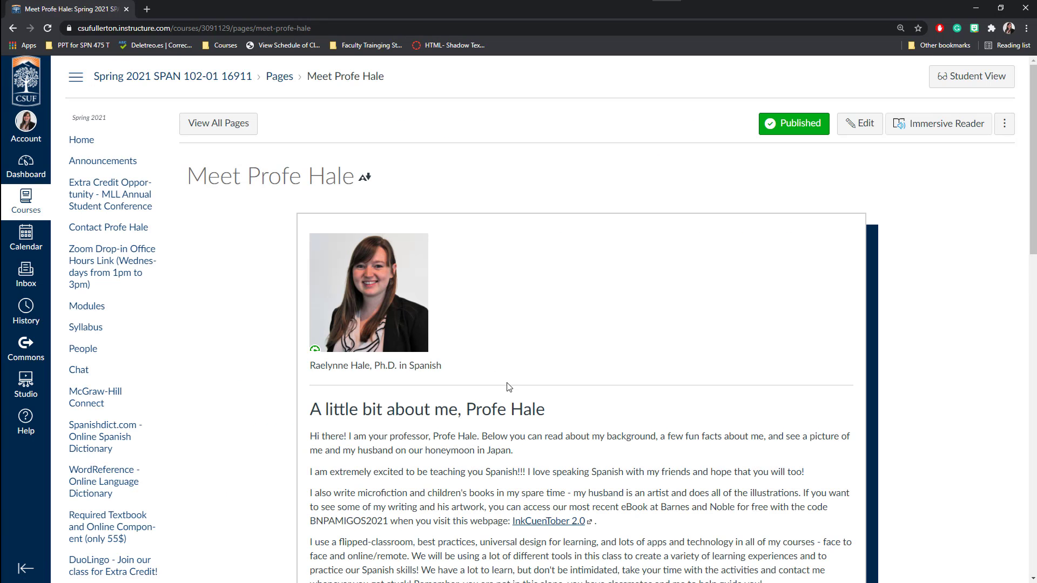
scroll(508, 387, "down", 15)
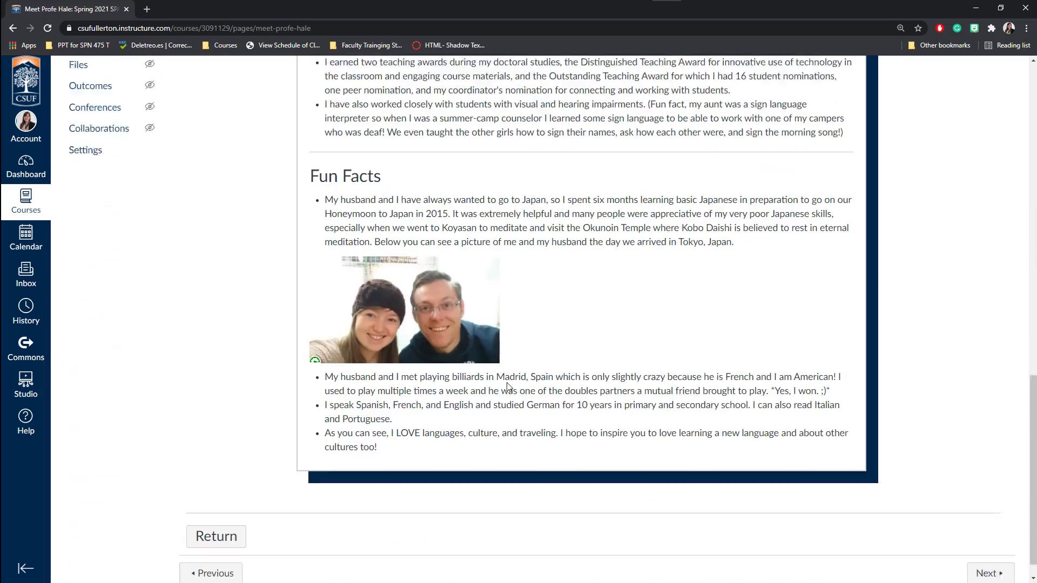
scroll(508, 384, "up", 15)
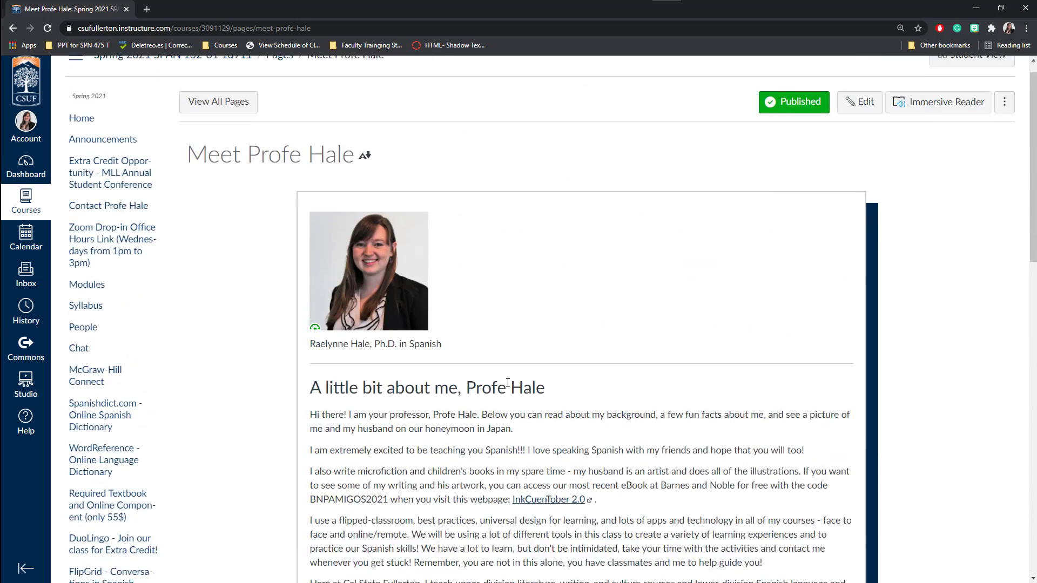
scroll(508, 384, "up", 1)
left_click(100, 311)
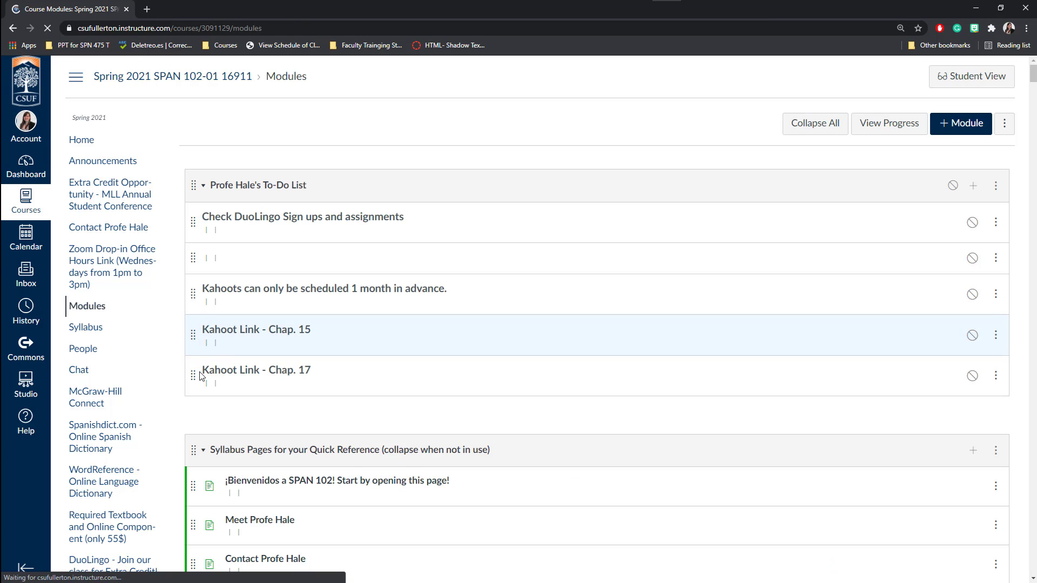
Expand the Semana 1 module and read its weekly activities page.
scroll(201, 377, "down", 20)
scroll(187, 273, "up", 4)
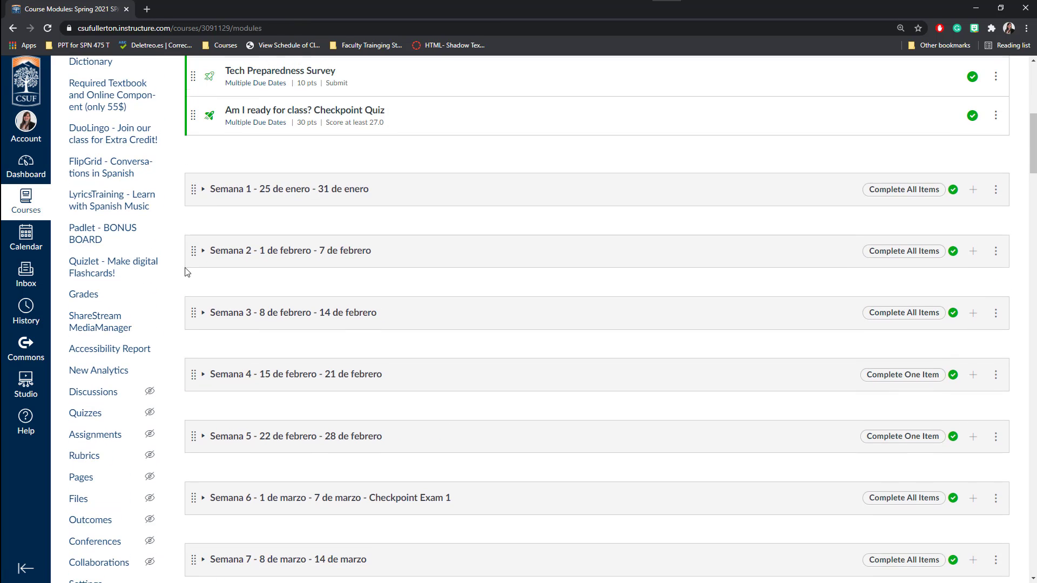
left_click(206, 189)
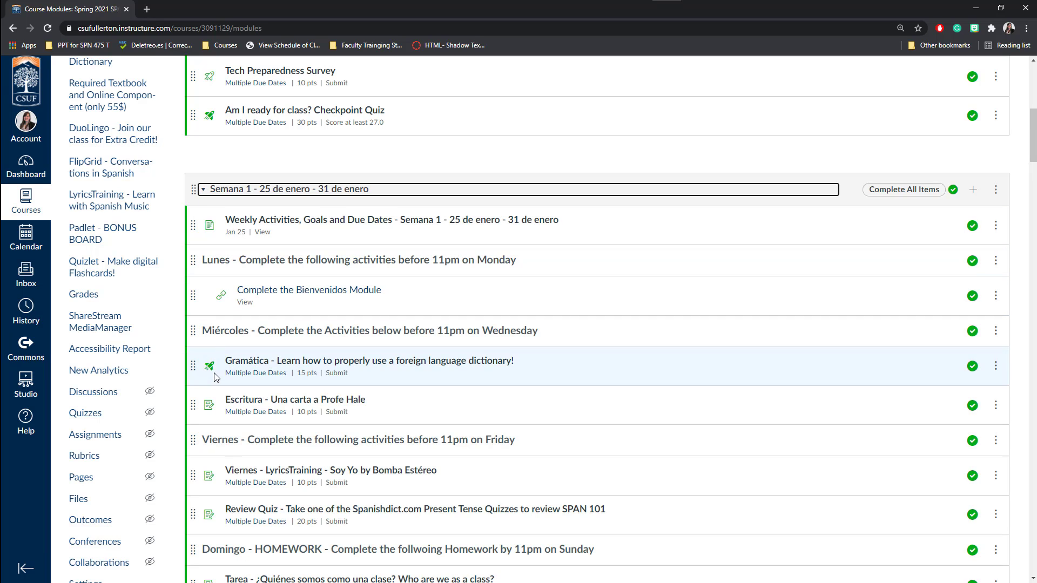
scroll(217, 381, "down", 2)
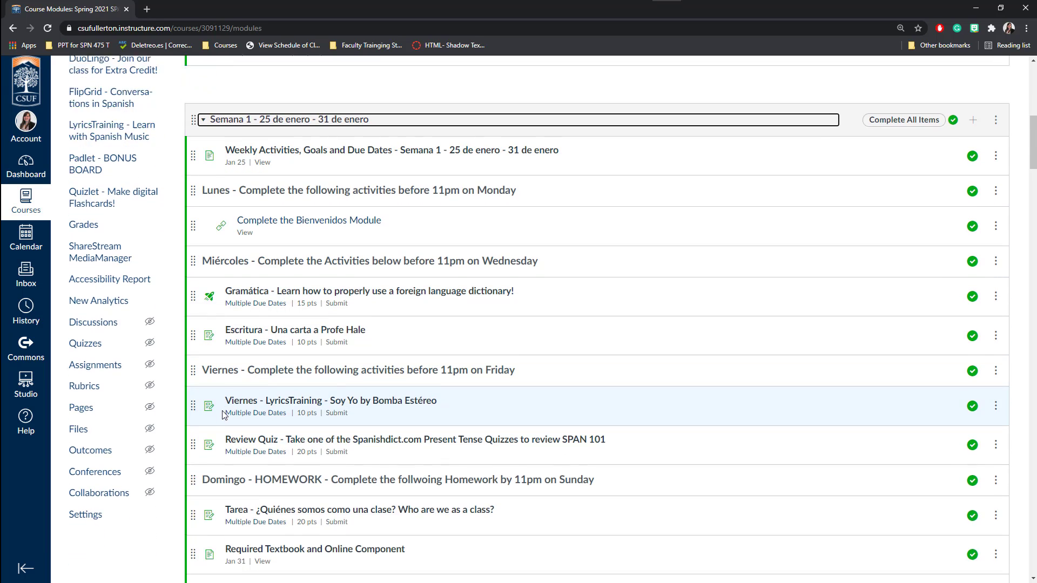
left_click(289, 113)
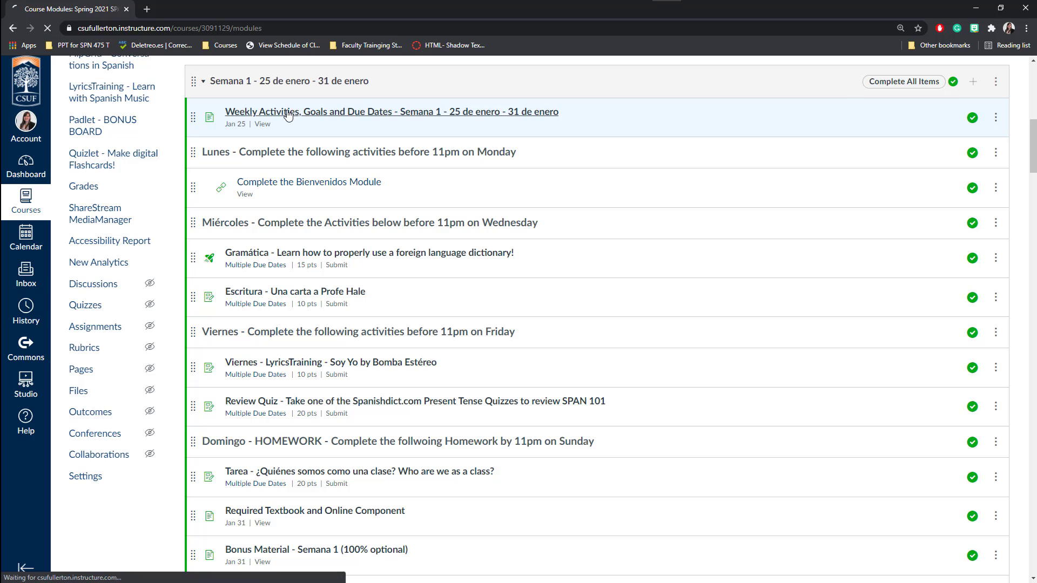
scroll(445, 334, "down", 5)
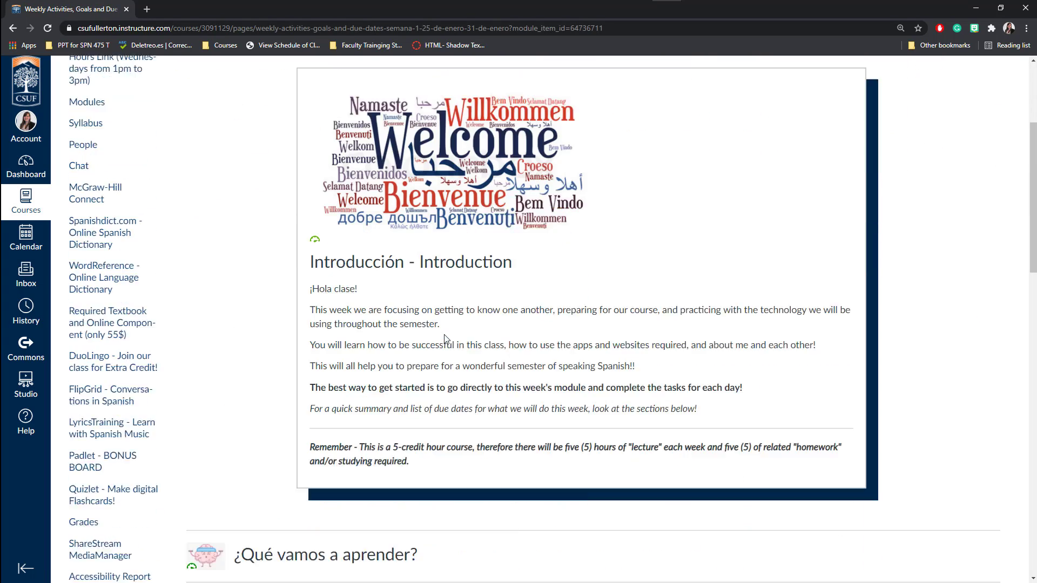
scroll(445, 335, "down", 12)
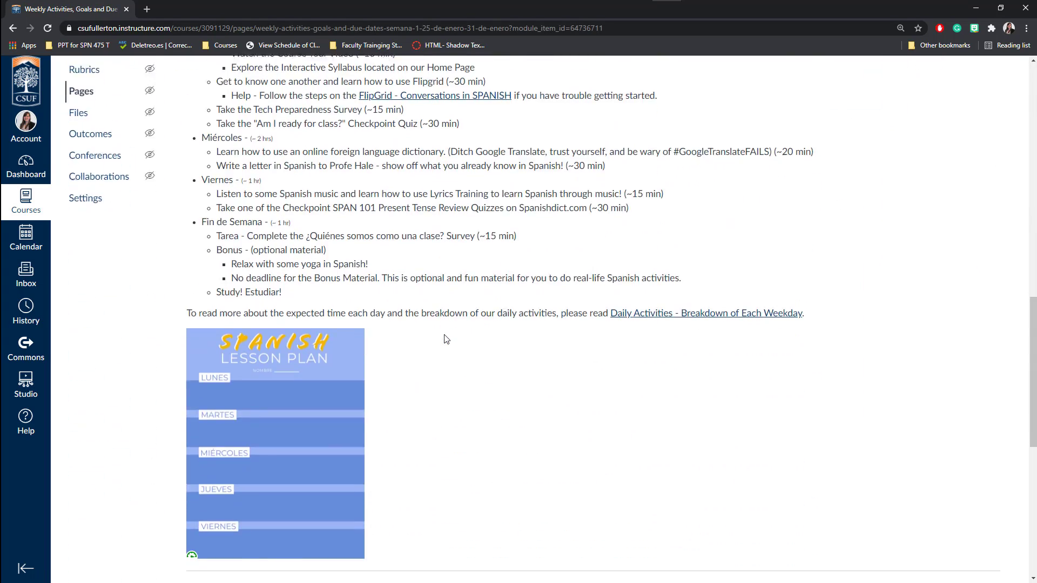
scroll(446, 340, "down", 3)
scroll(446, 339, "up", 14)
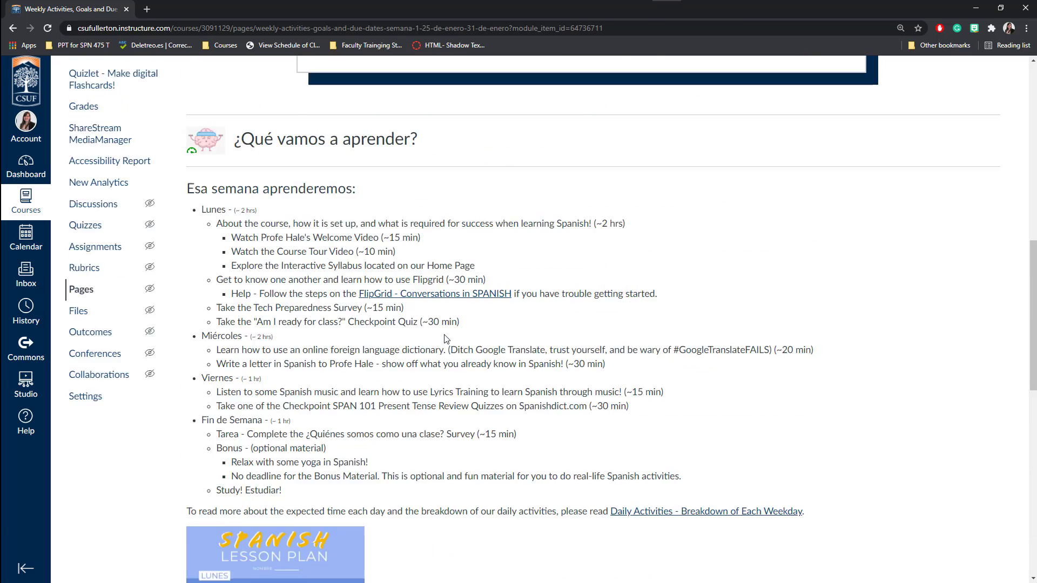
scroll(446, 339, "up", 6)
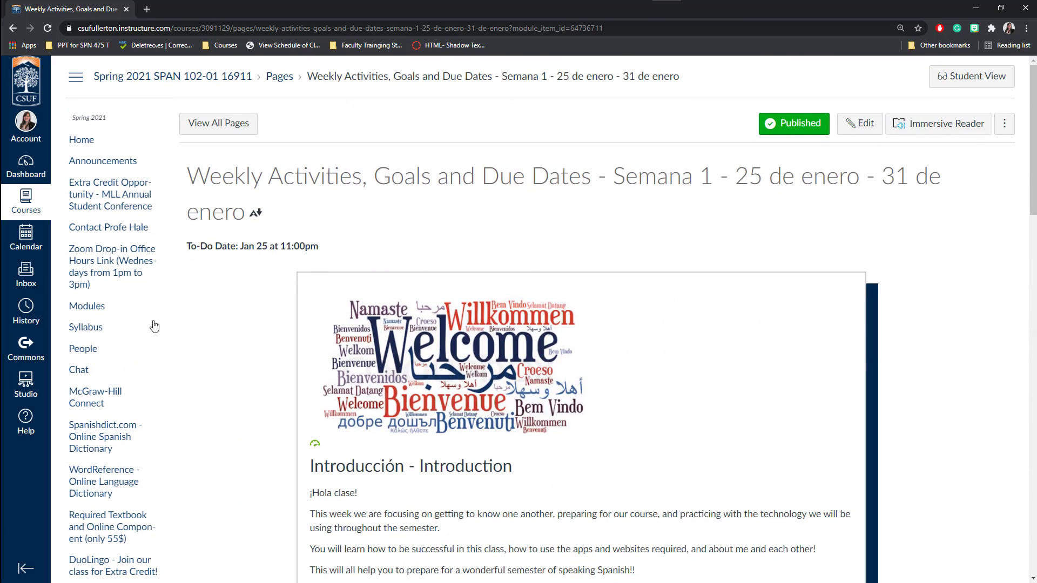
Back in Modules, expand Semana 2 (1–7 de febrero) and scroll through its items.
left_click(108, 312)
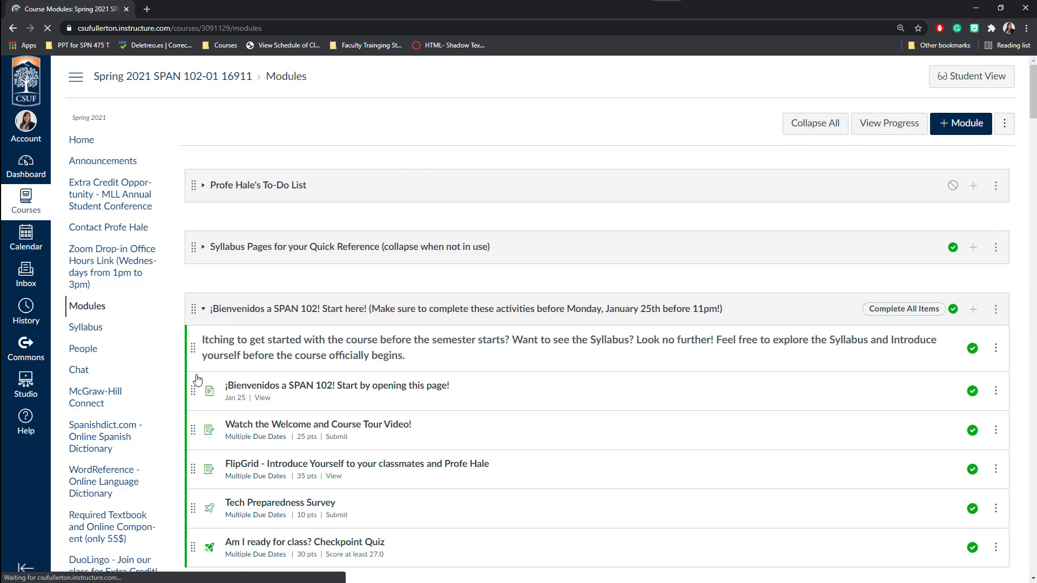
scroll(192, 340, "down", 4)
scroll(192, 365, "down", 7)
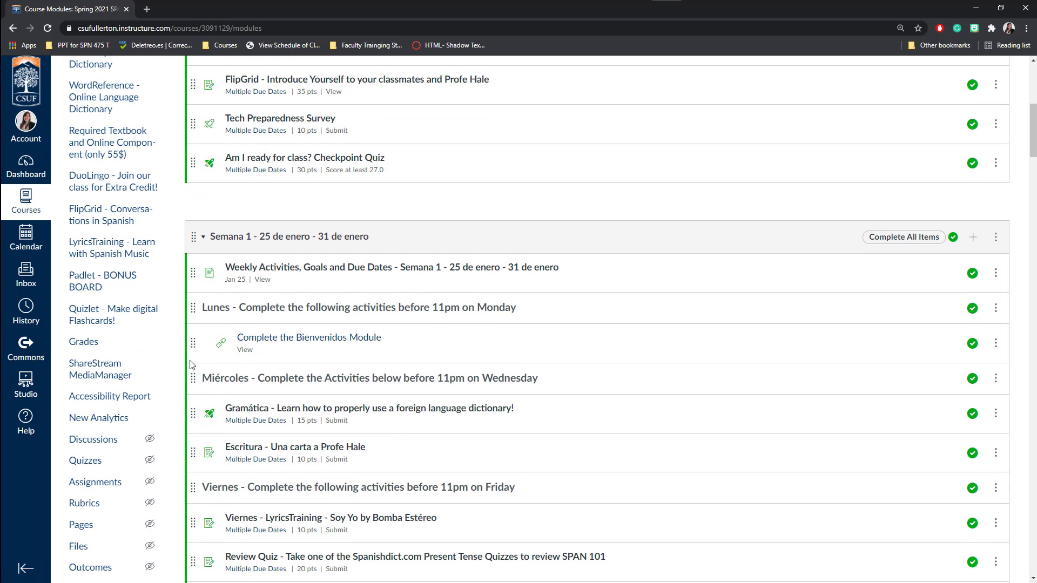
scroll(190, 360, "down", 5)
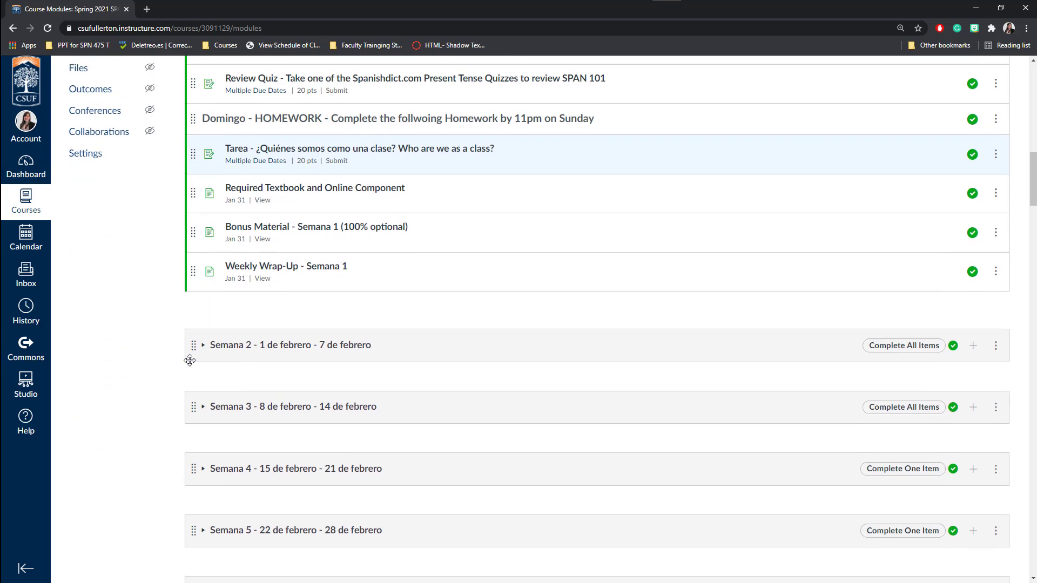
left_click(201, 337)
scroll(171, 368, "down", 4)
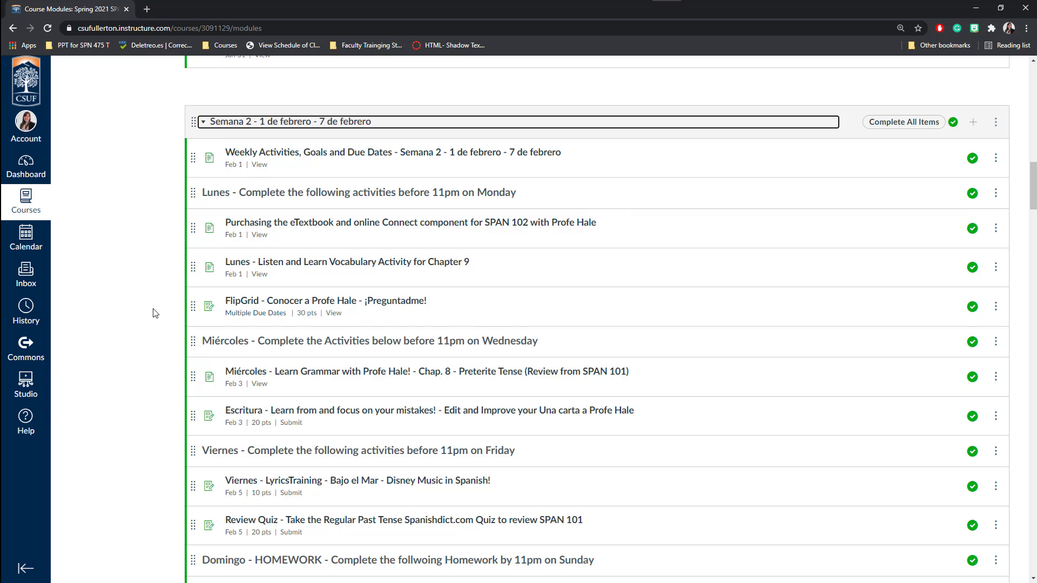
scroll(155, 314, "down", 1)
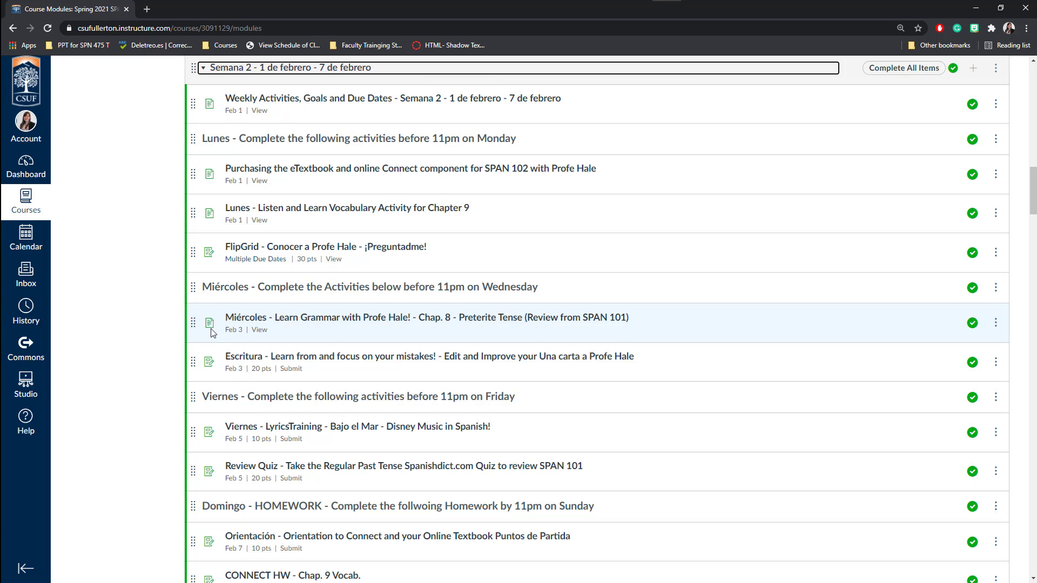
Open the Miércoles Chap. 8 Preterite Tense grammar page and review its video, PowerPoint and Pro Tip.
left_click(250, 322)
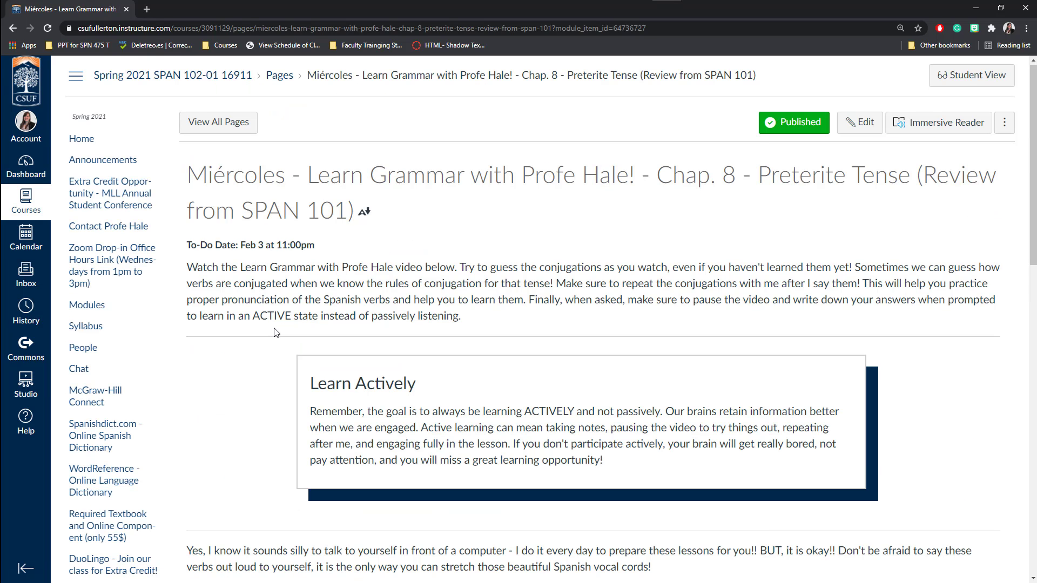
scroll(405, 345, "down", 2)
scroll(428, 325, "down", 10)
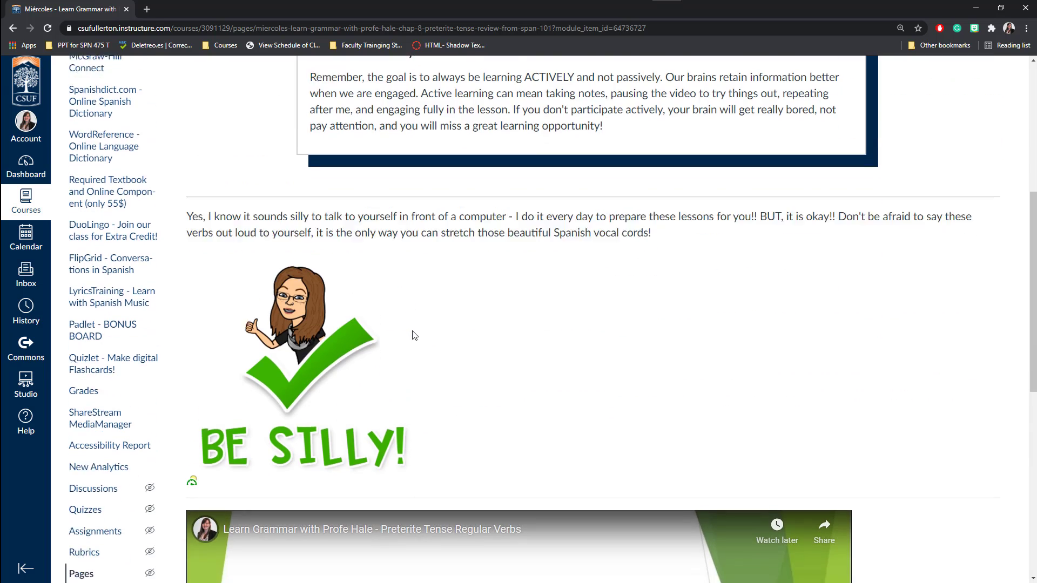
scroll(415, 336, "up", 1)
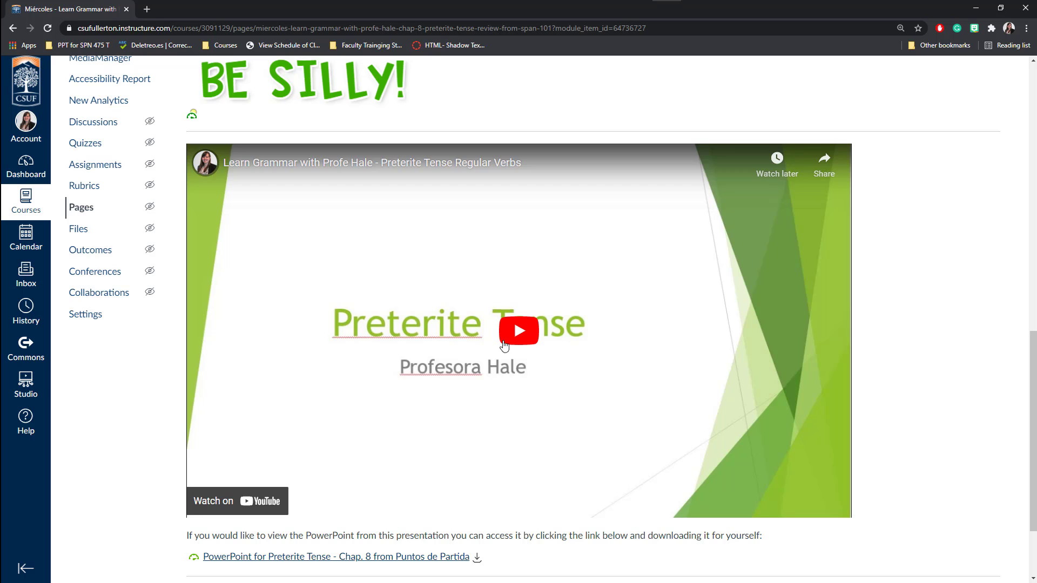
scroll(423, 401, "down", 2)
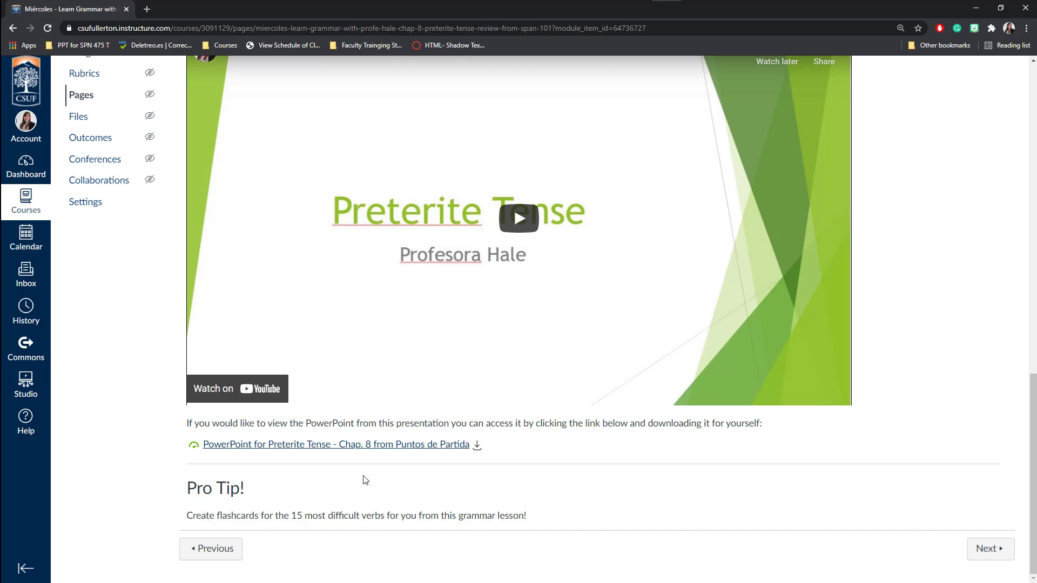
scroll(365, 480, "up", 20)
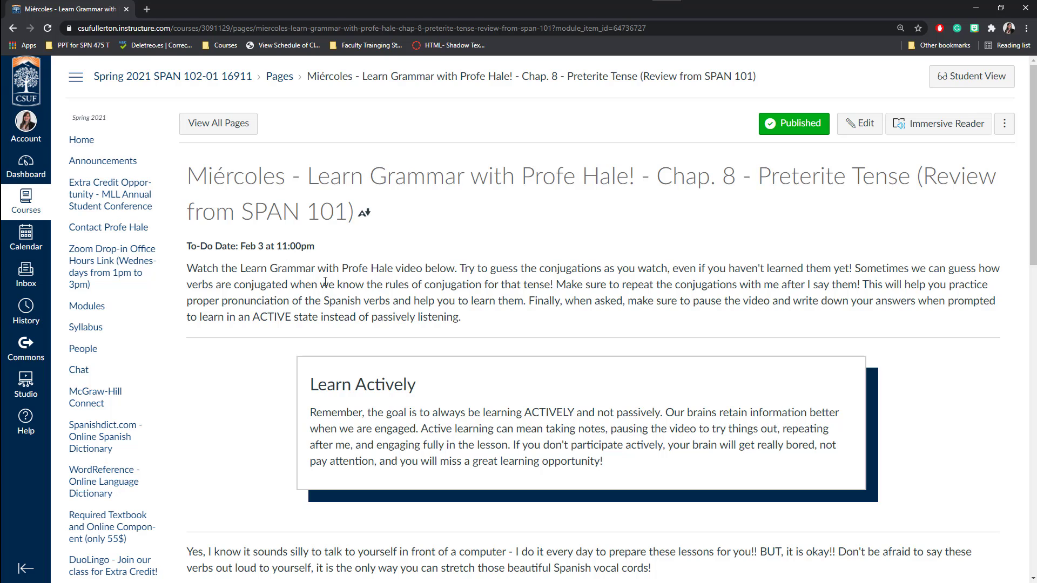
From the Dashboard, open the instructor's unpublished sandbox course.
left_click(30, 172)
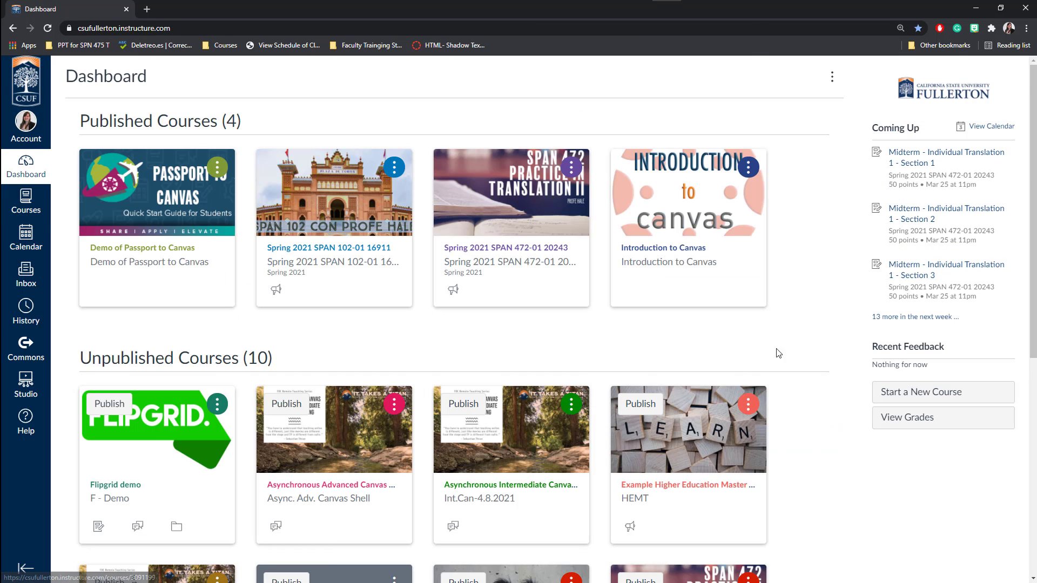
scroll(794, 359, "down", 1)
scroll(794, 360, "down", 3)
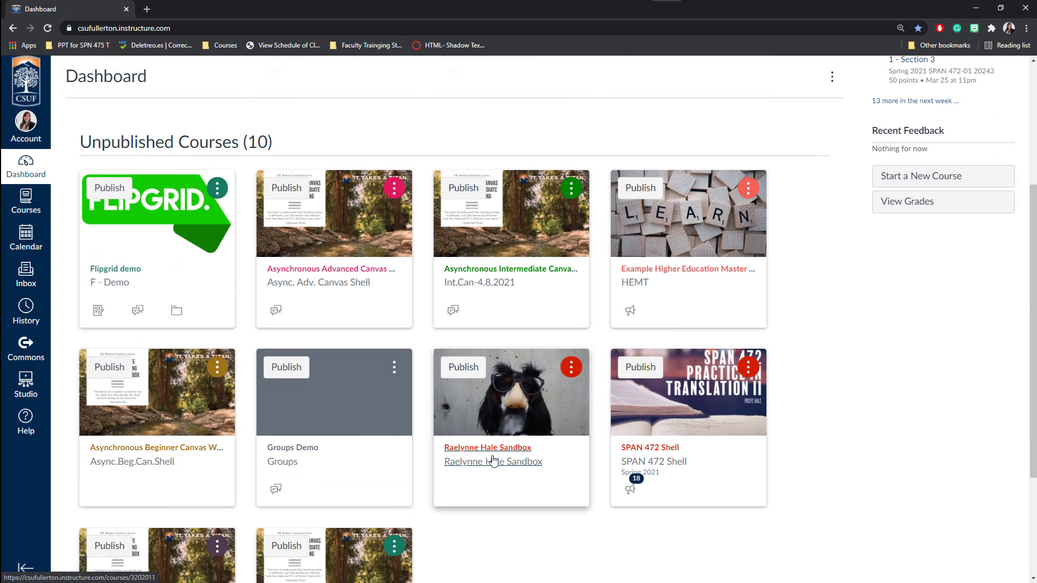
left_click(494, 461)
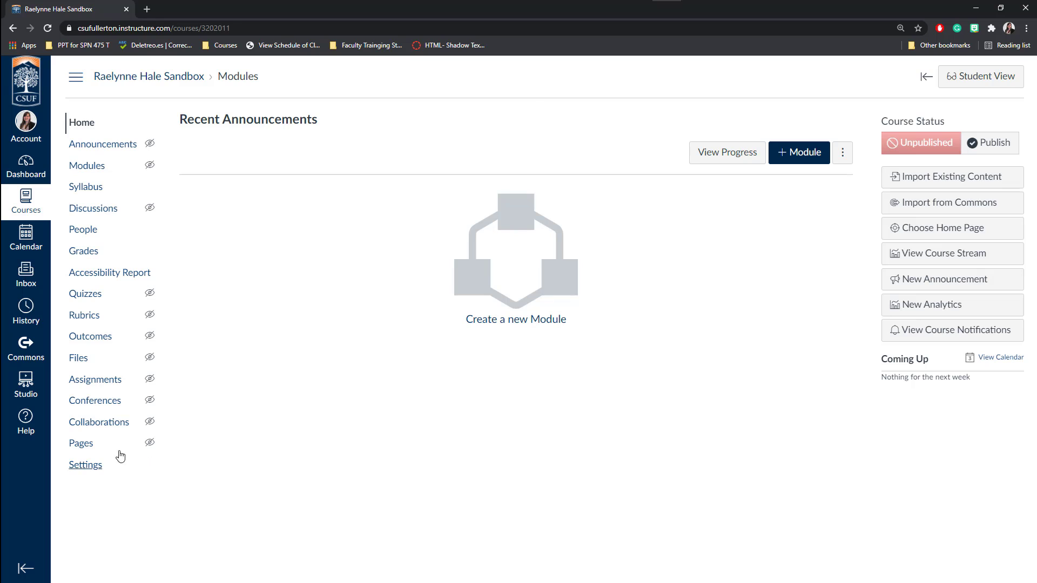
Create a new blank page in the sandbox course's Pages.
left_click(82, 447)
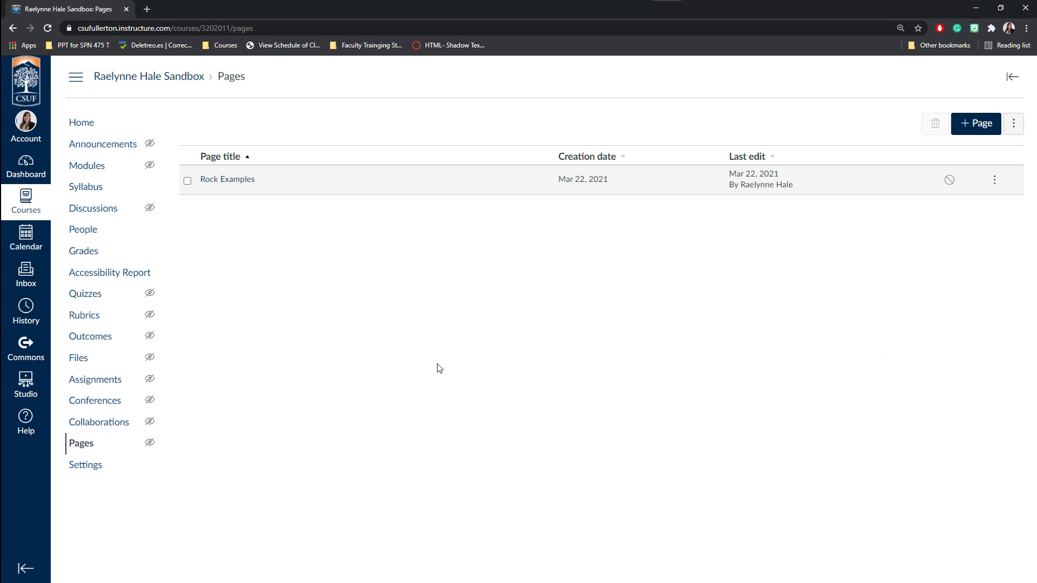
left_click(987, 132)
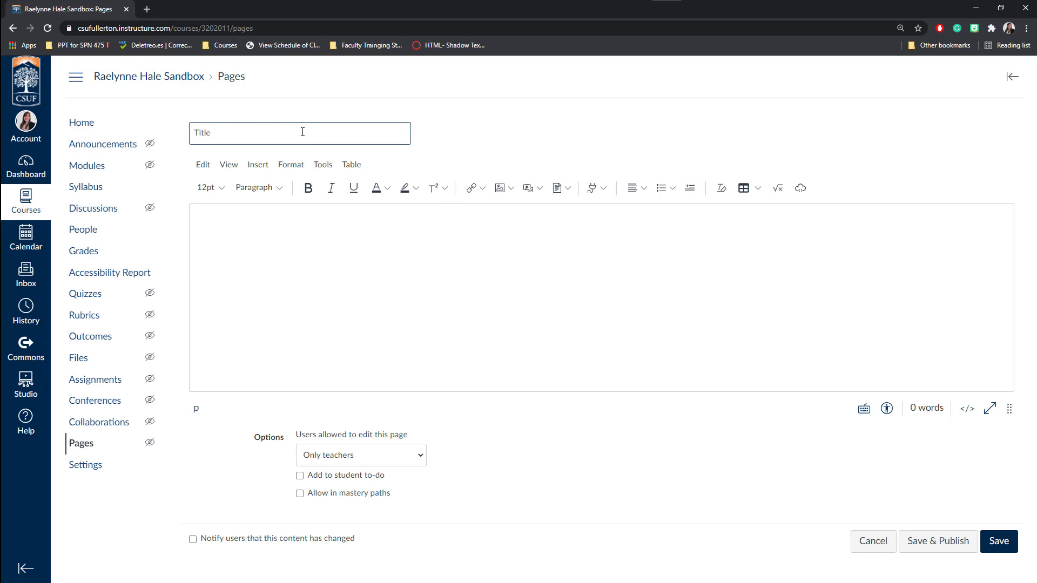
left_click(243, 232)
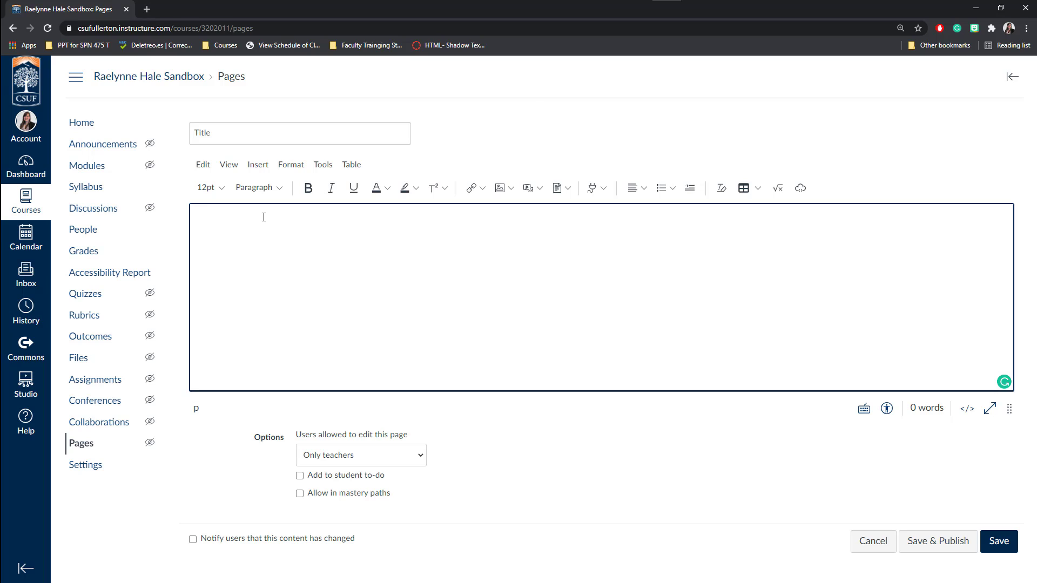
Browse the editor's Edit, Format, Tools and Table menus.
left_click(204, 164)
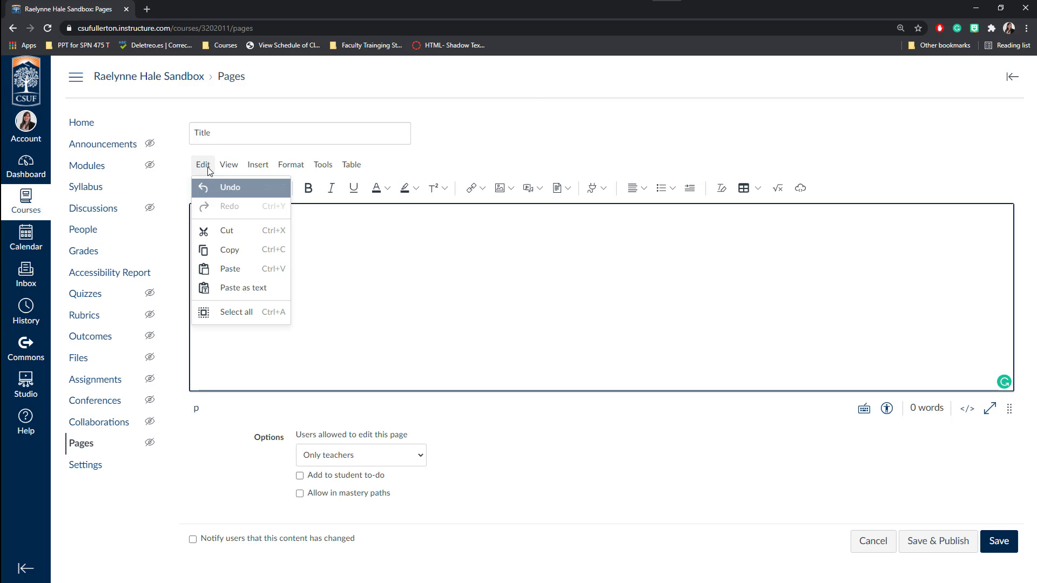
mouse_move(237, 171)
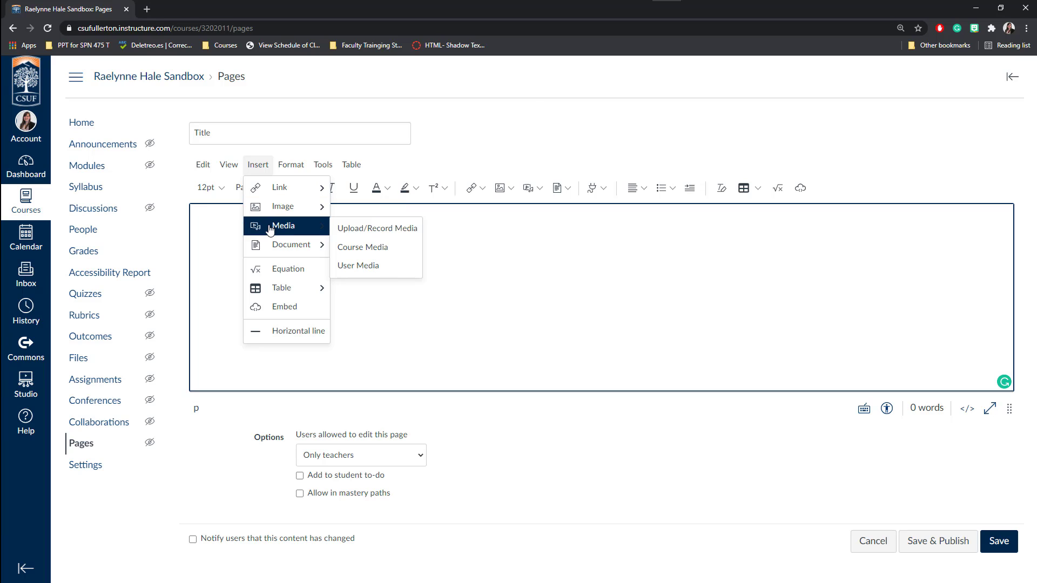
mouse_move(273, 245)
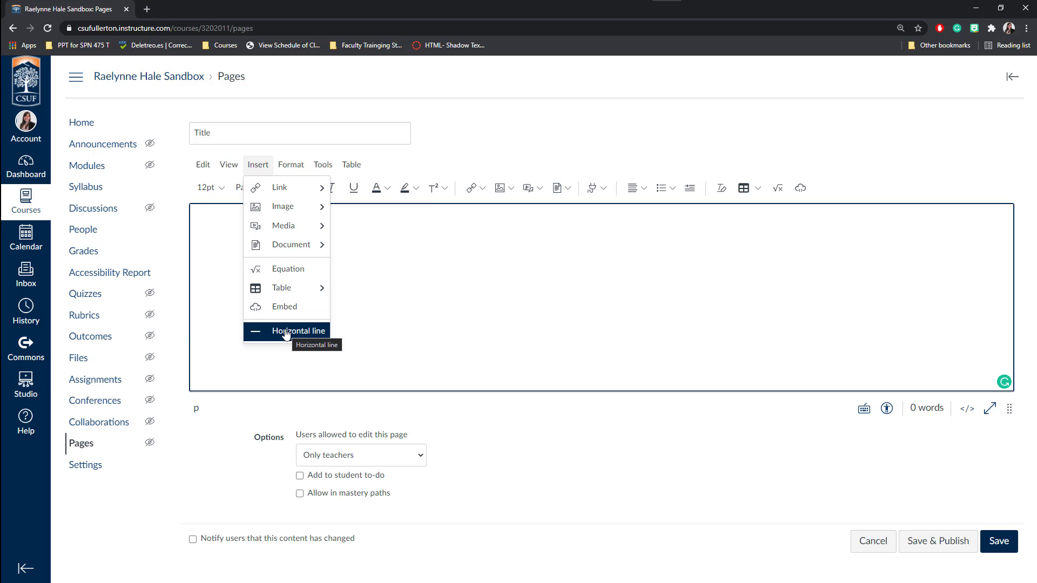
left_click(296, 164)
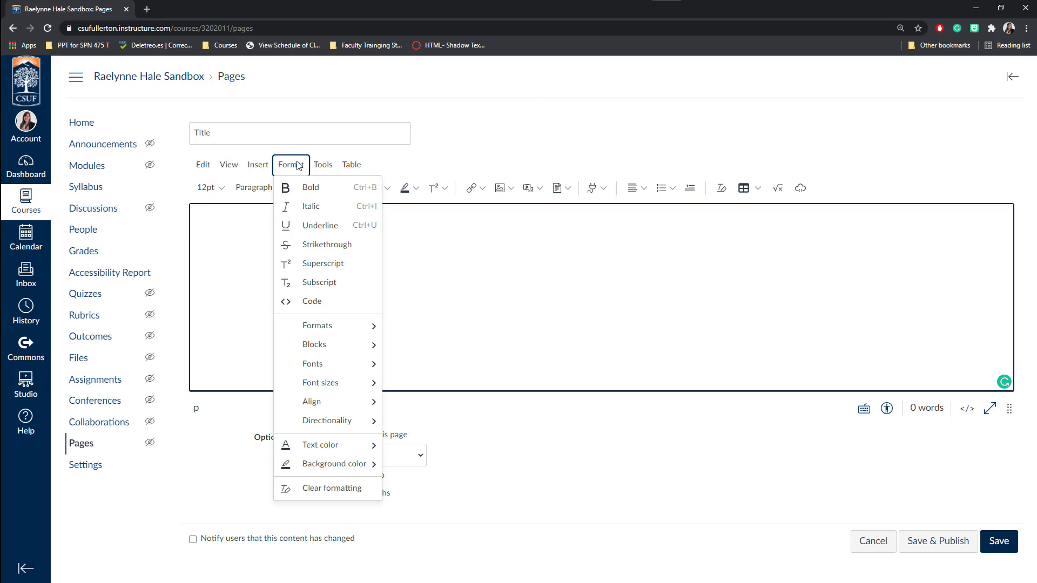
mouse_move(312, 331)
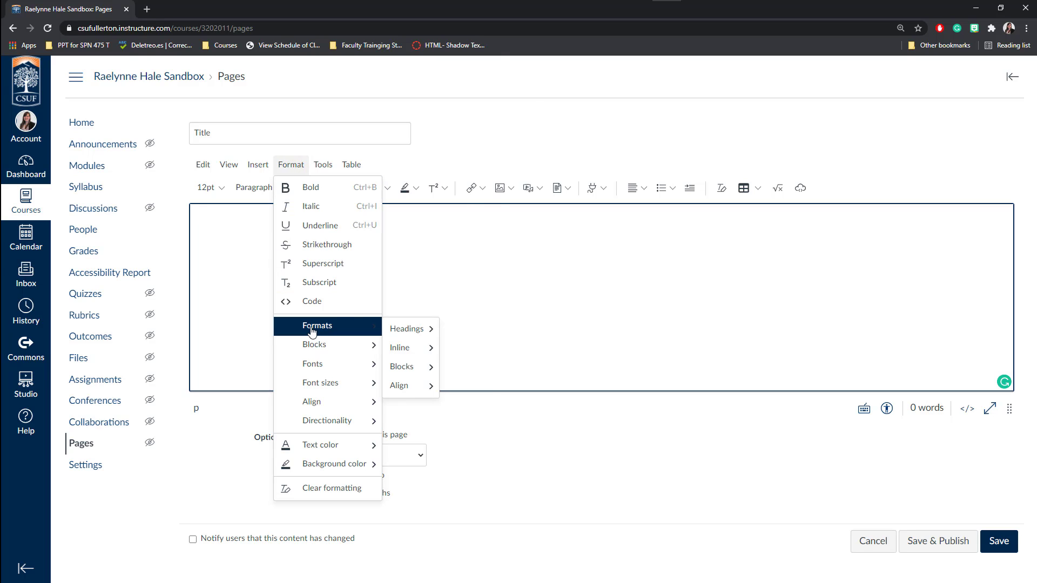
mouse_move(341, 467)
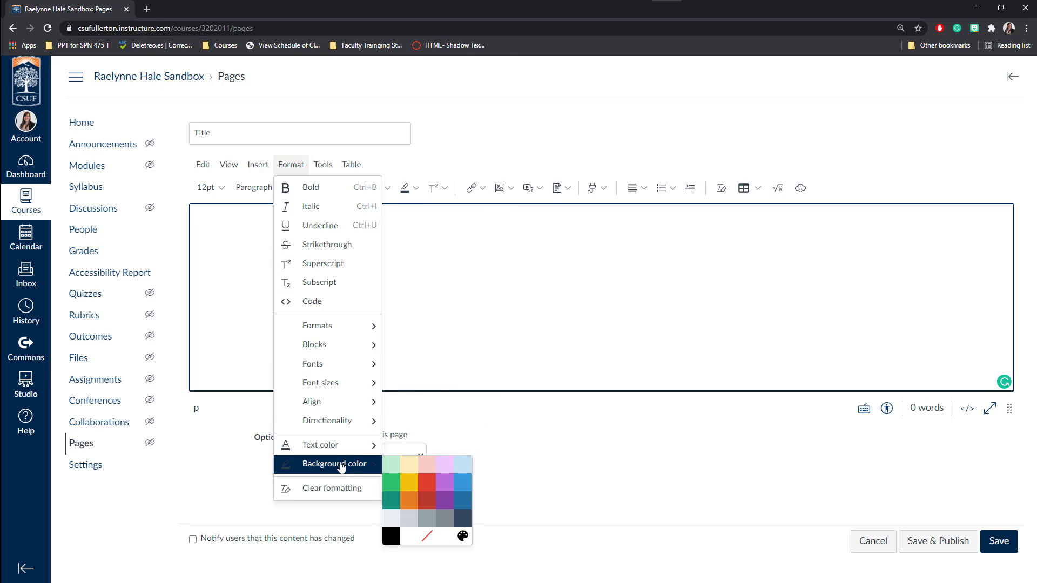
left_click(323, 169)
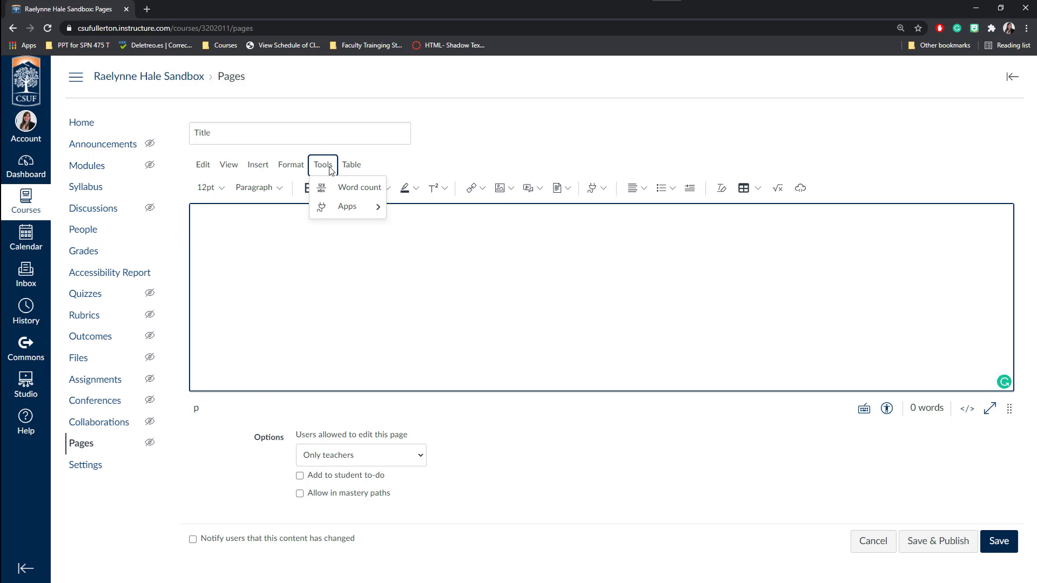
mouse_move(349, 212)
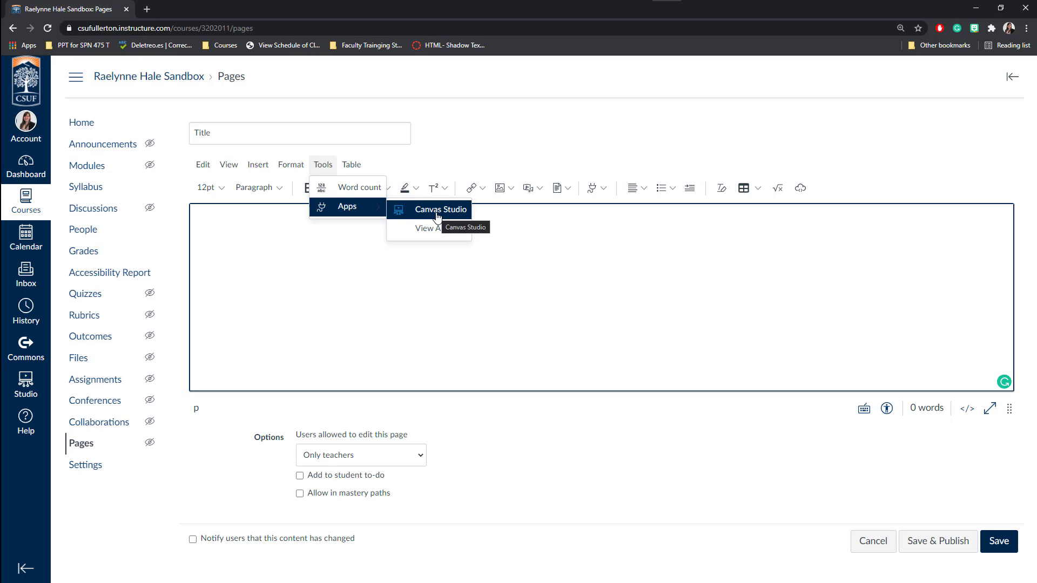
mouse_move(353, 165)
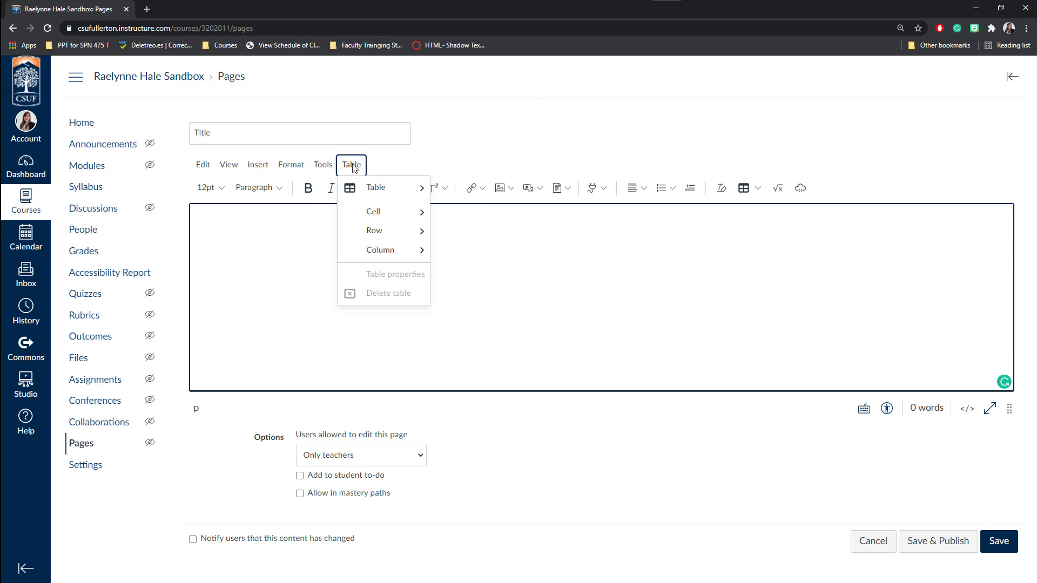
left_click(401, 167)
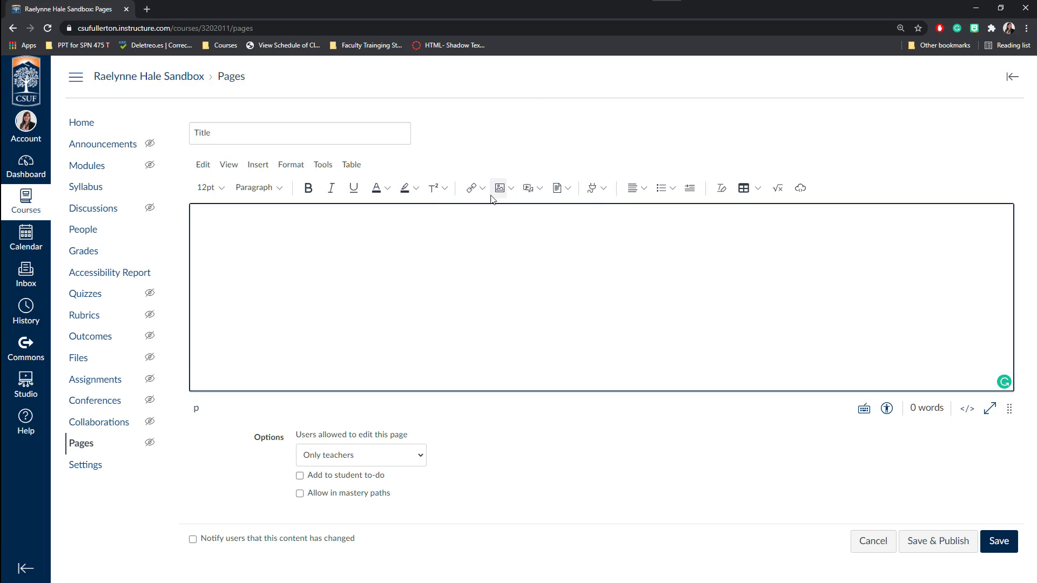
left_click(670, 196)
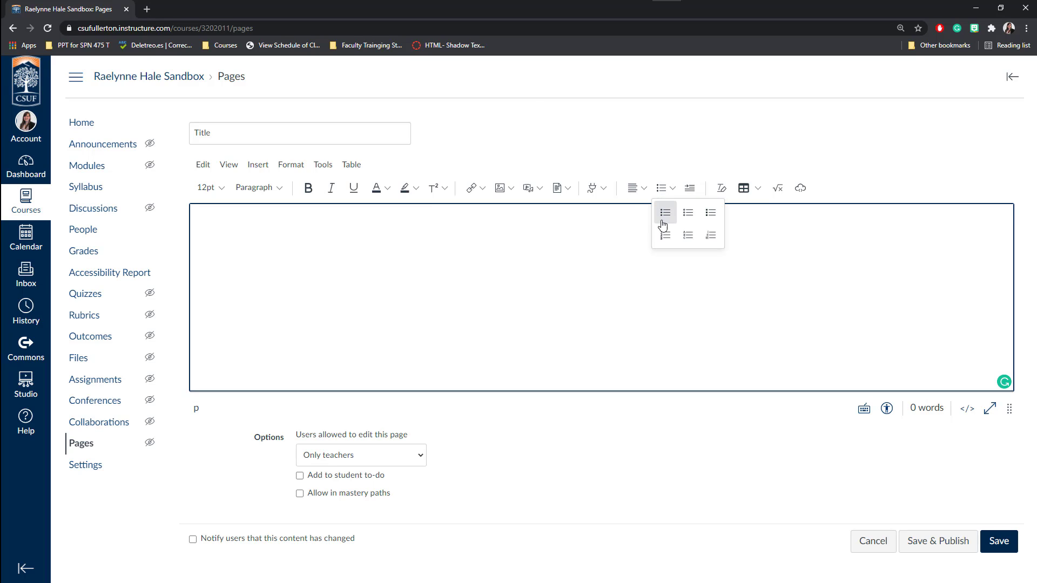
left_click(689, 189)
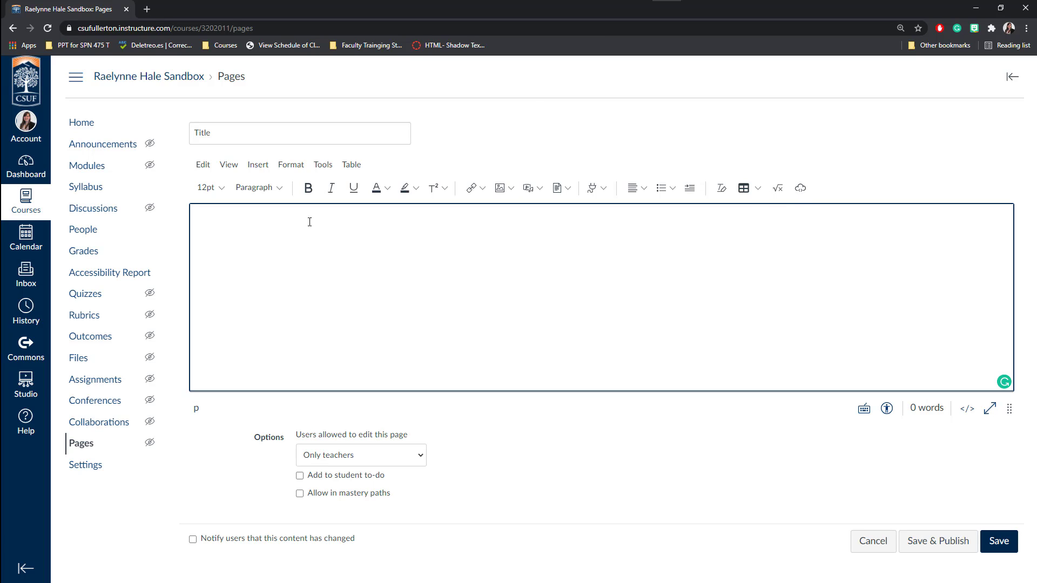
Type 'Header - Title' in the page body and format it as Heading 2.
left_click(293, 222)
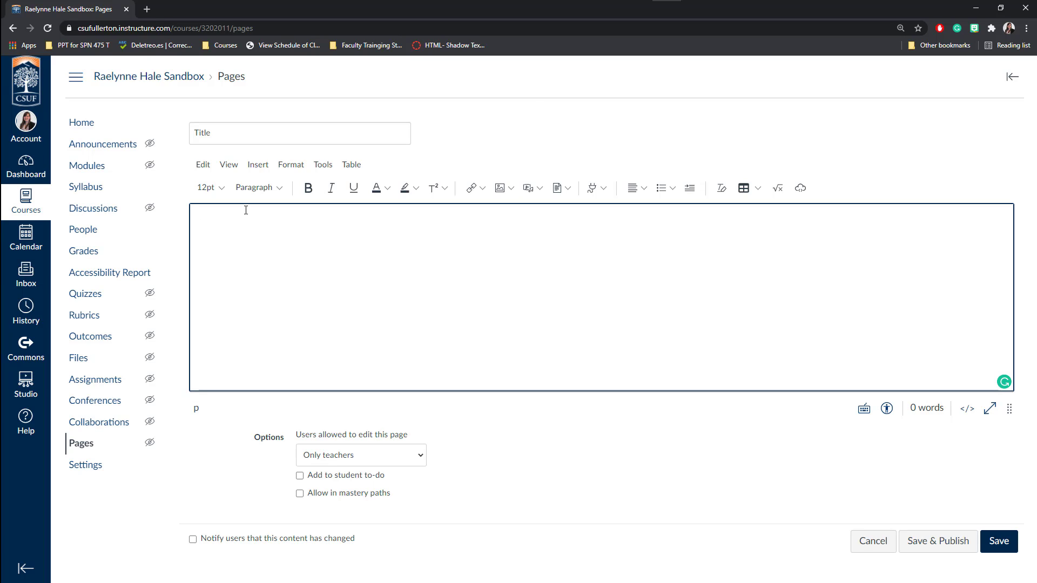
type("Header -")
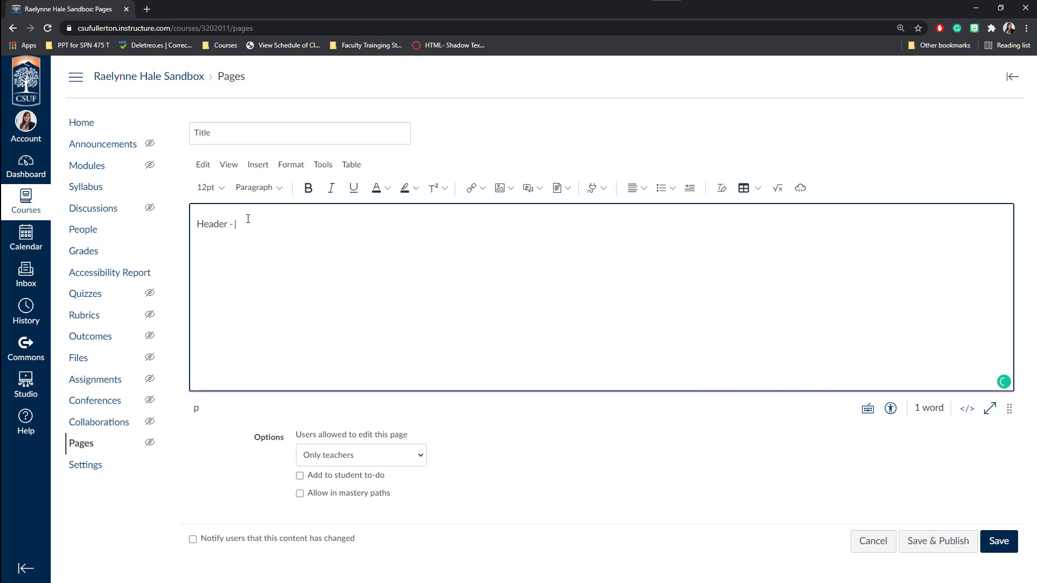
type(" Title")
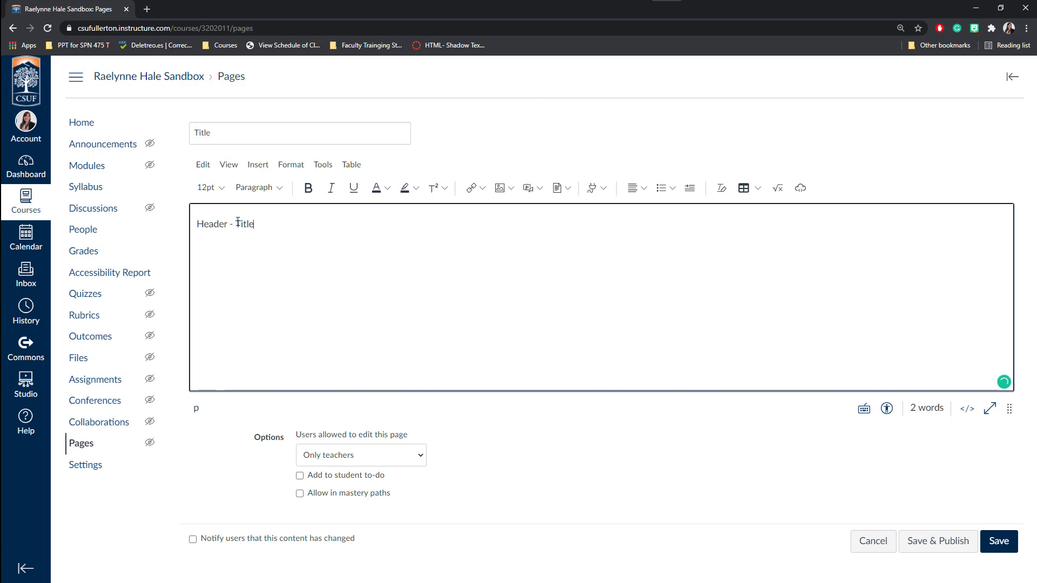
triple_click(238, 223)
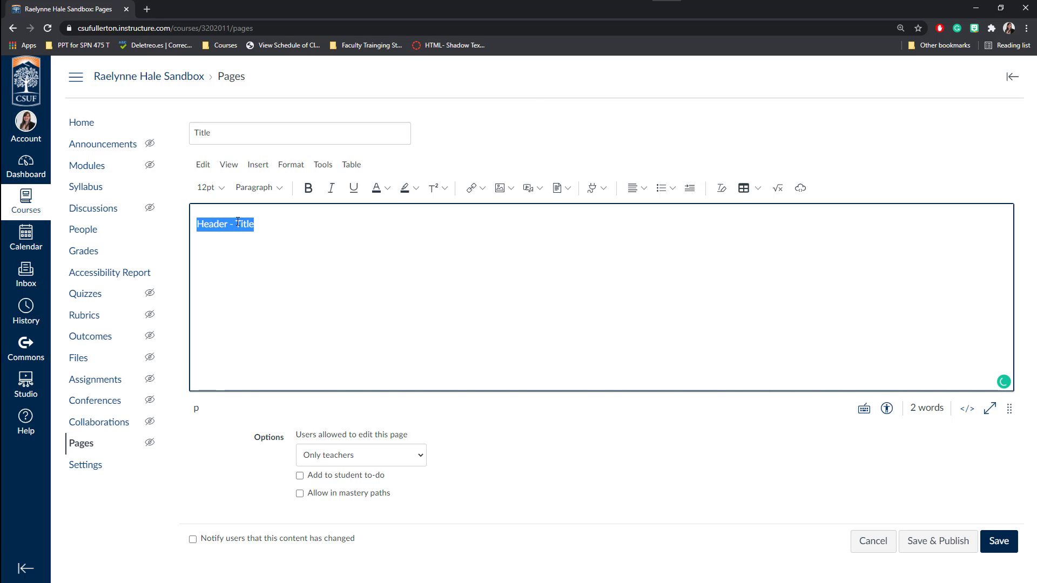
left_click(277, 190)
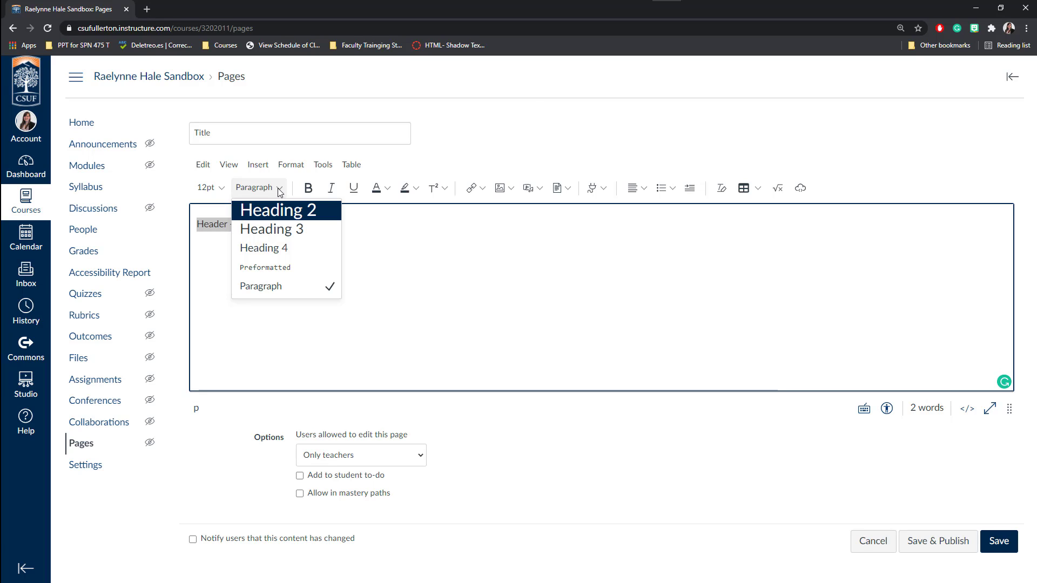
left_click(293, 213)
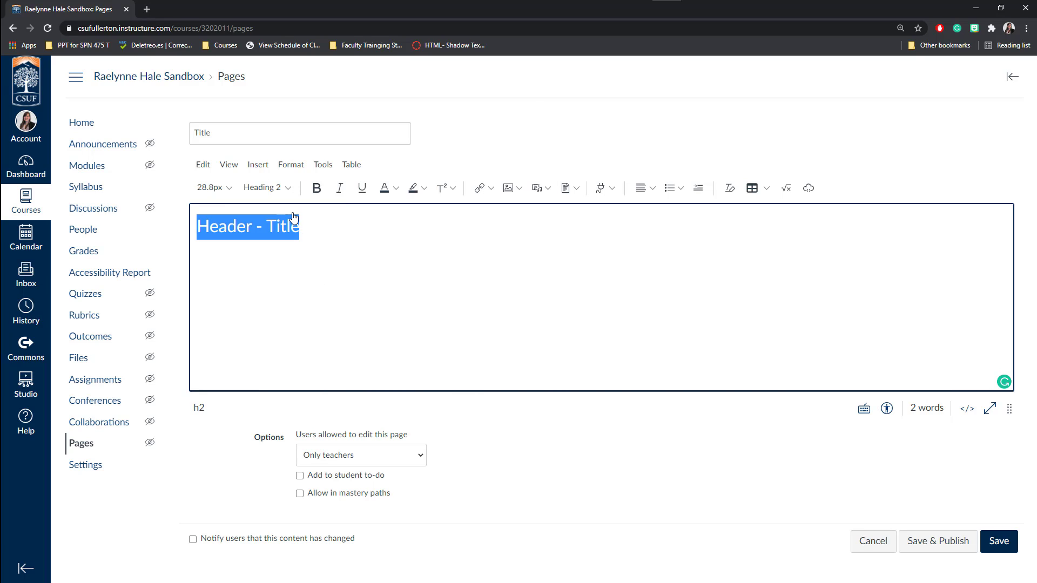
left_click(330, 226)
left_click(232, 135)
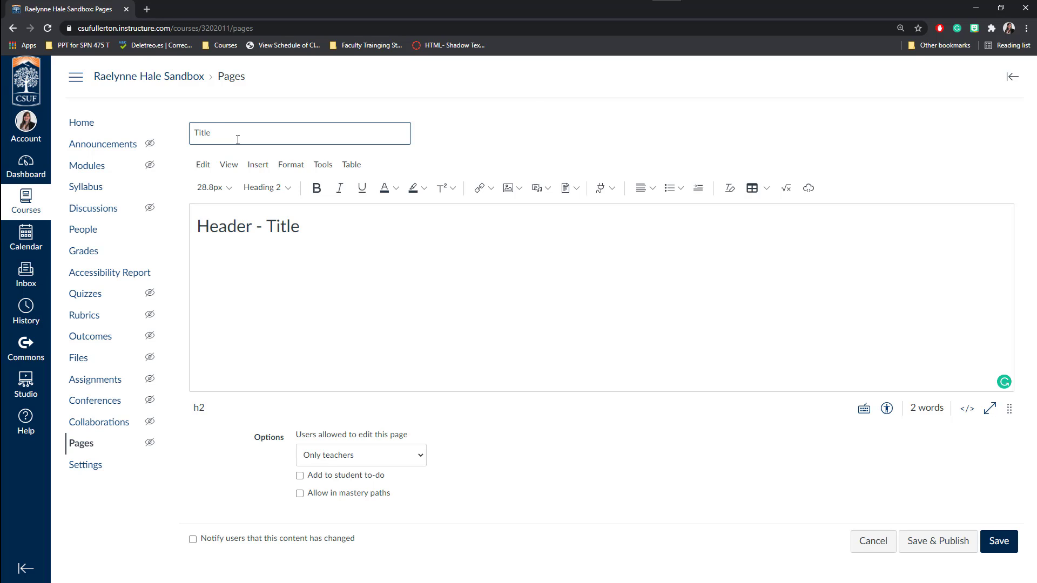
Add a 'subheading' line below as Heading 3, followed by an empty paragraph.
left_click(258, 226)
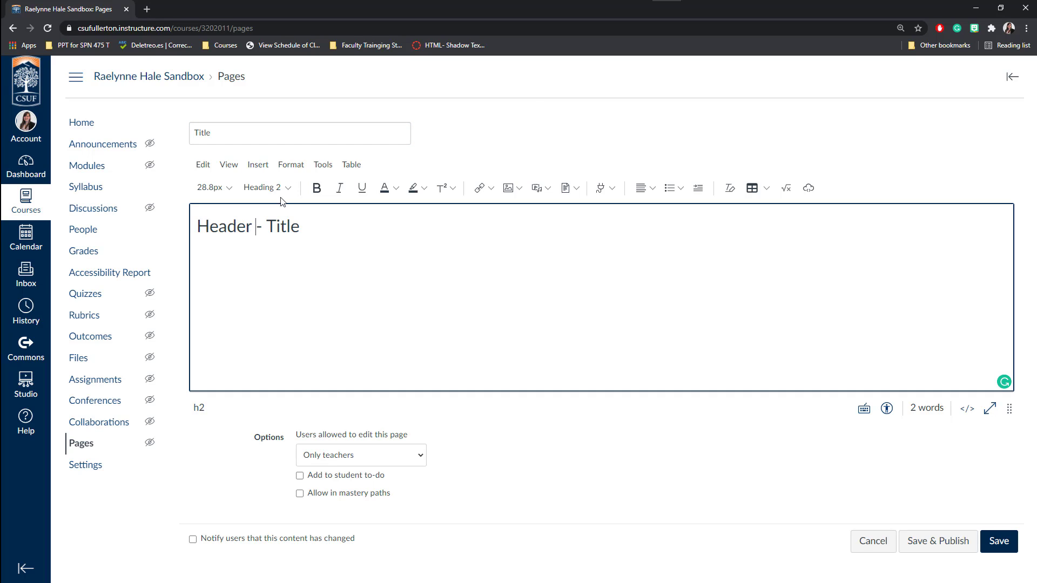
key("Return")
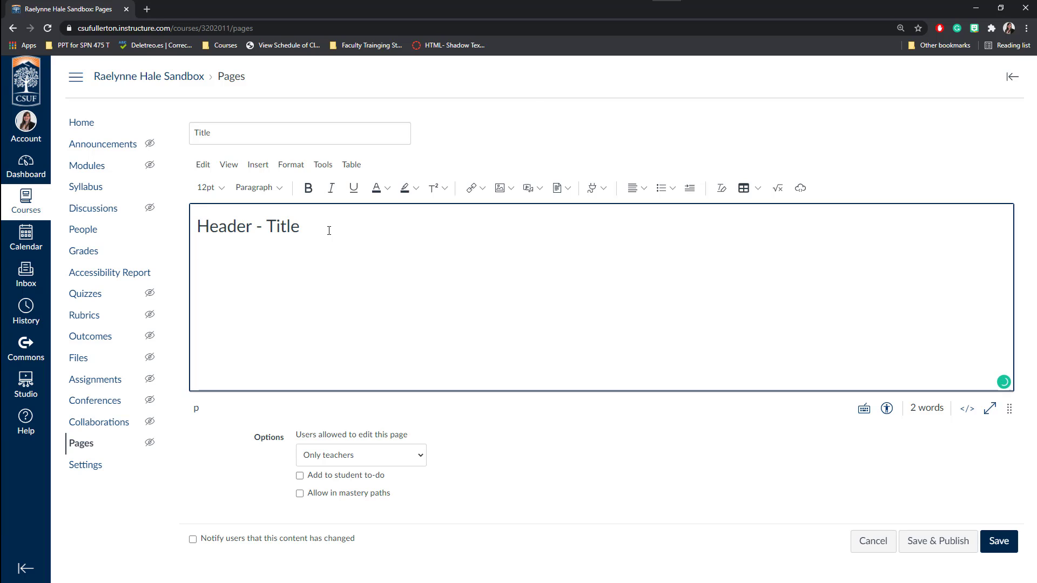
type("subheading")
double_click(233, 253)
left_click(257, 188)
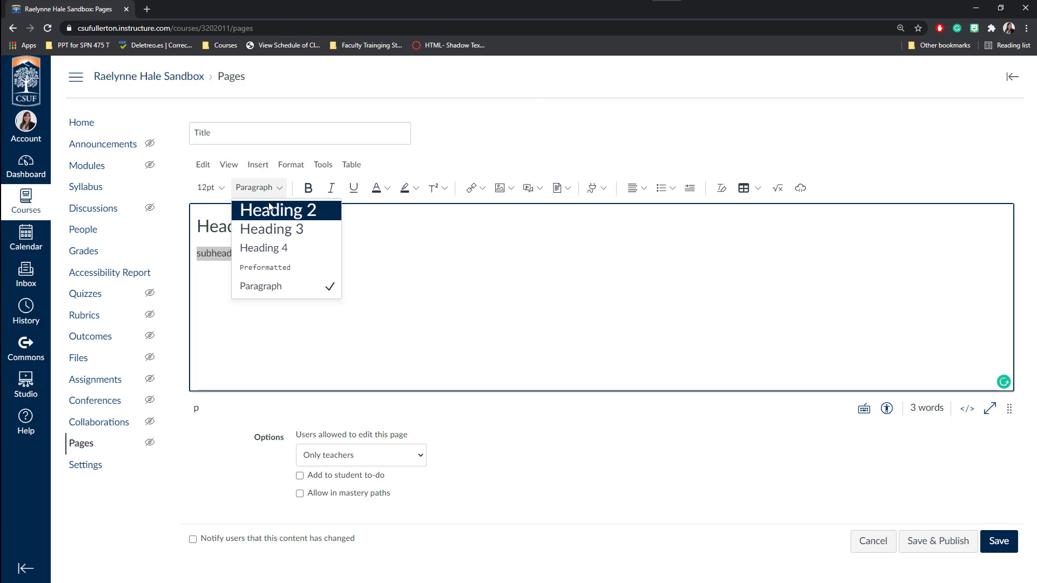
left_click(280, 233)
left_click(291, 255)
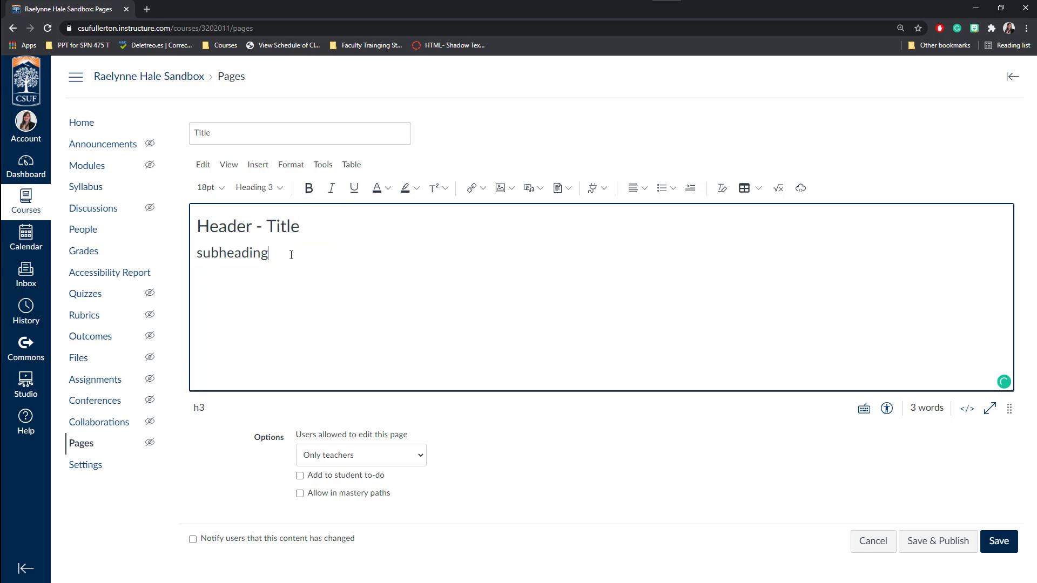
key("Return")
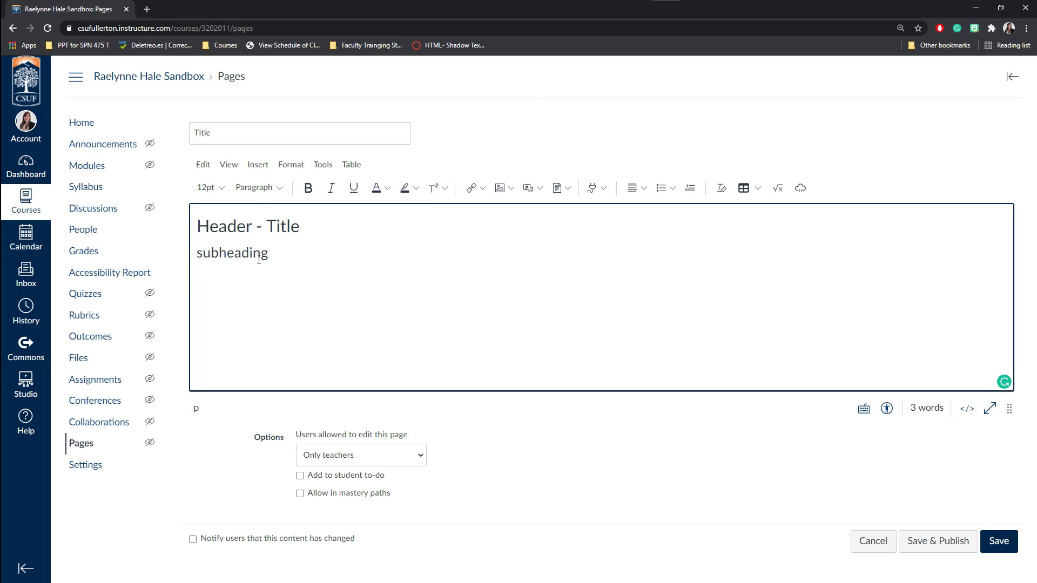
Insert a horizontal line below the subheading.
left_click(257, 164)
left_click(296, 336)
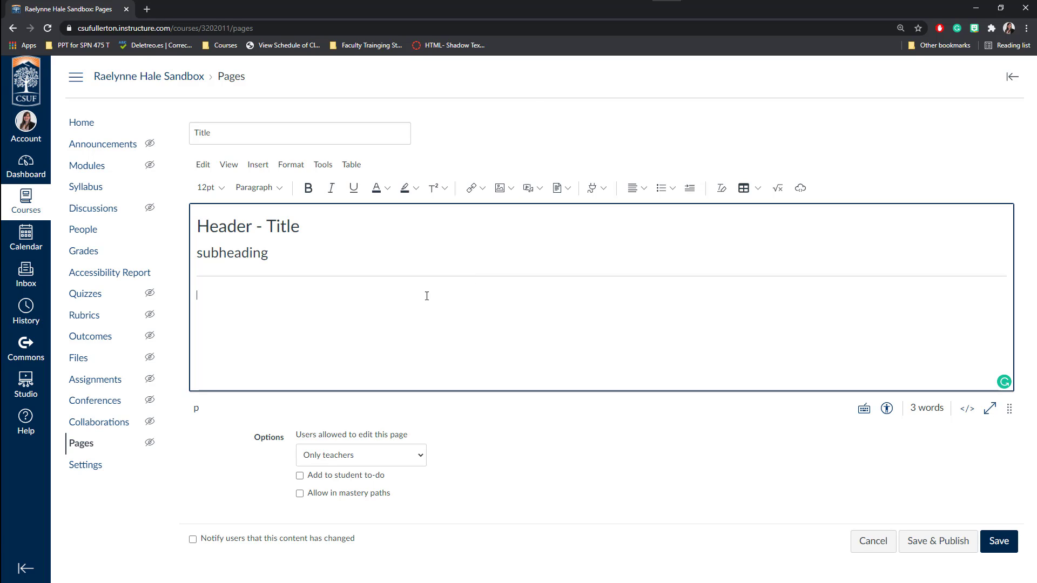
Insert profile.jpg from the user's uploaded images below the horizontal line.
left_click(511, 190)
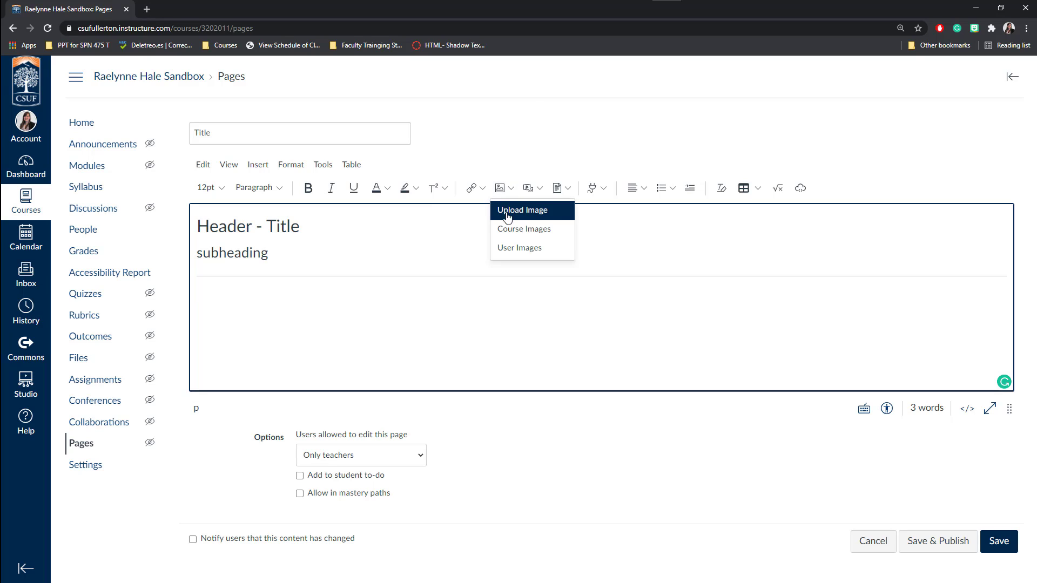
left_click(522, 250)
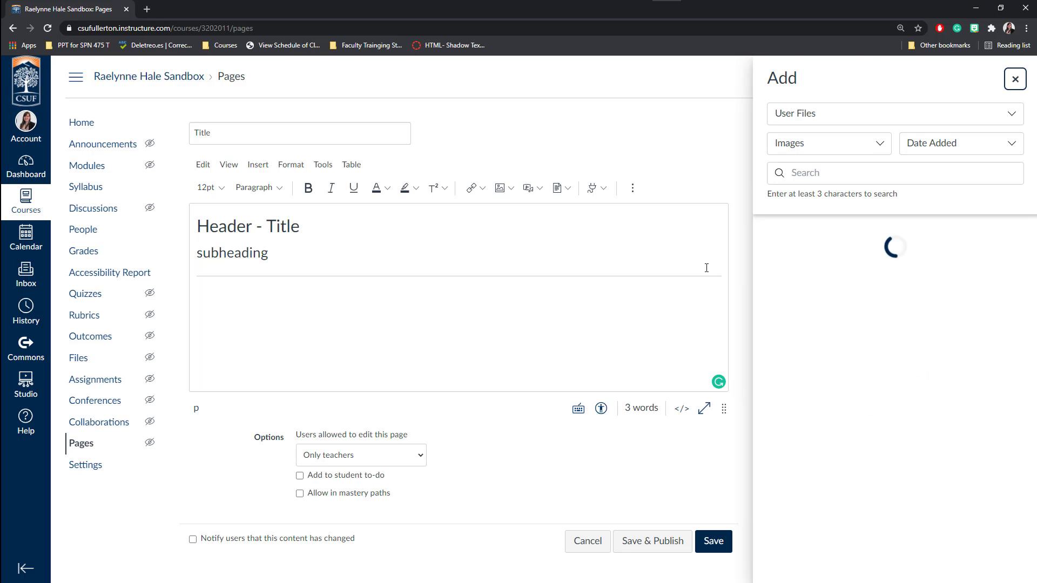
scroll(924, 436, "down", 5)
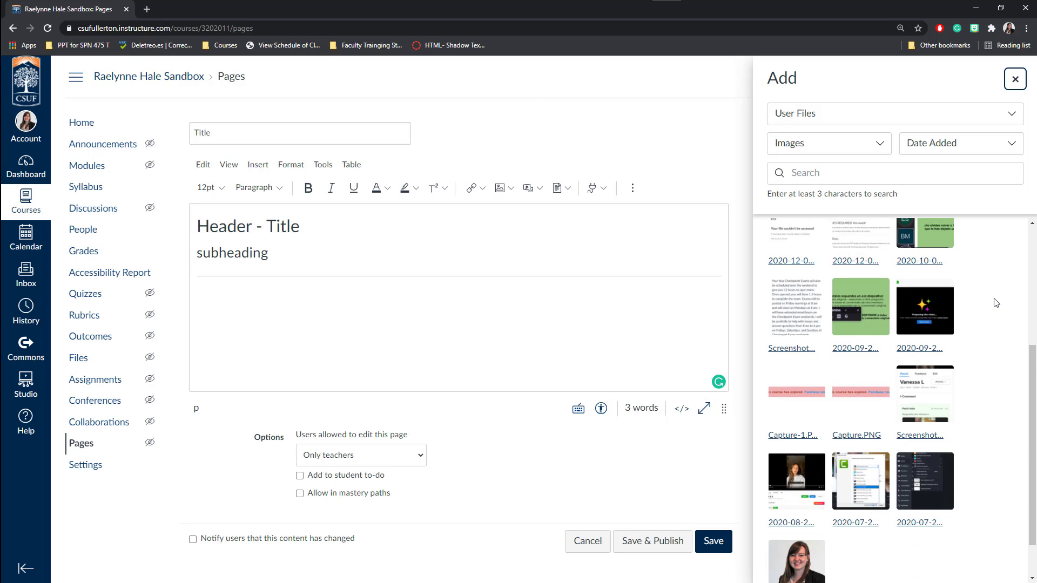
left_click(801, 510)
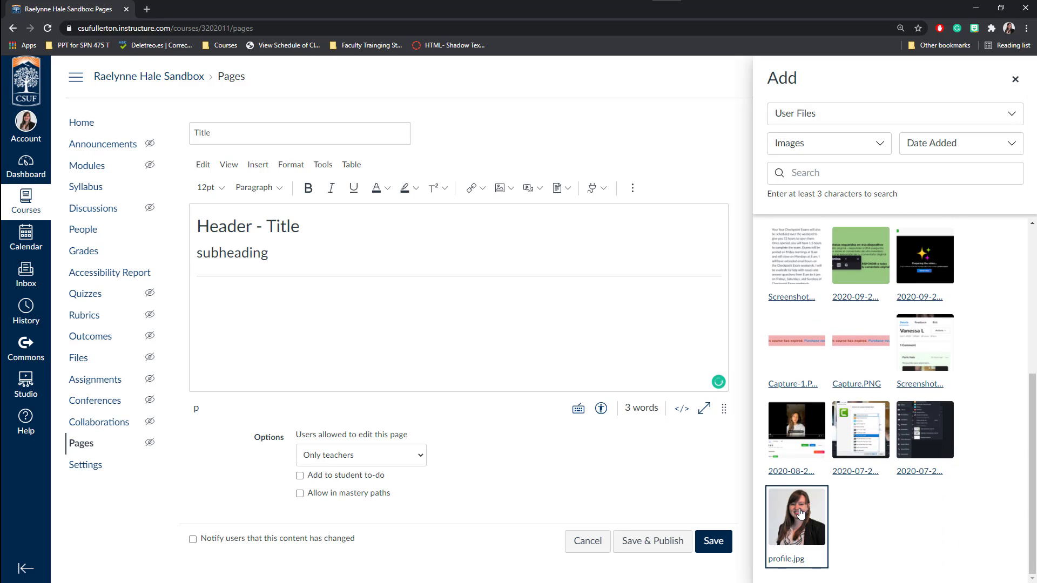
left_click(1016, 81)
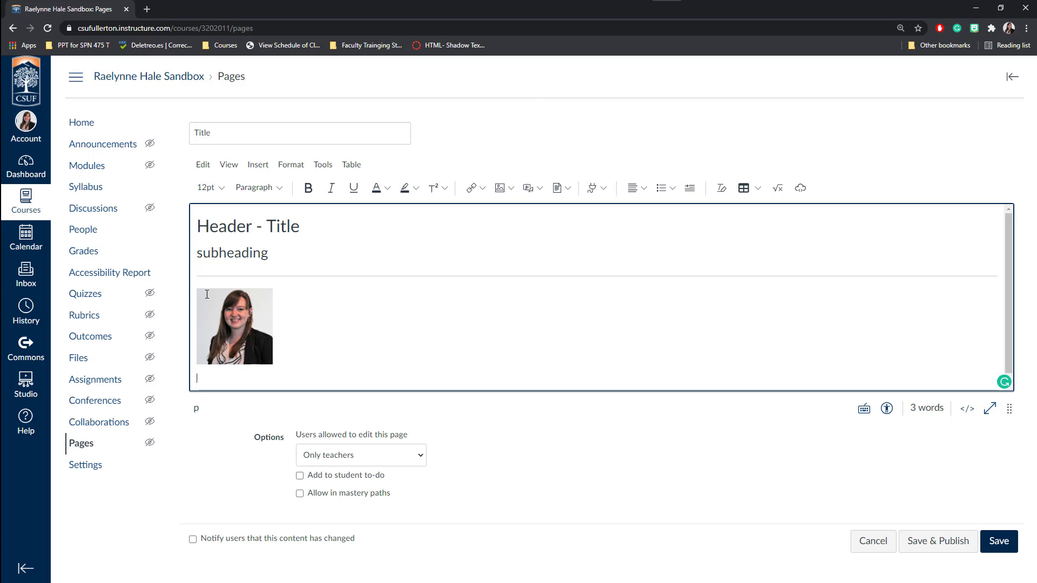
Replace the photo's file-name alt text with a description of the instructor's portrait.
left_click(232, 320)
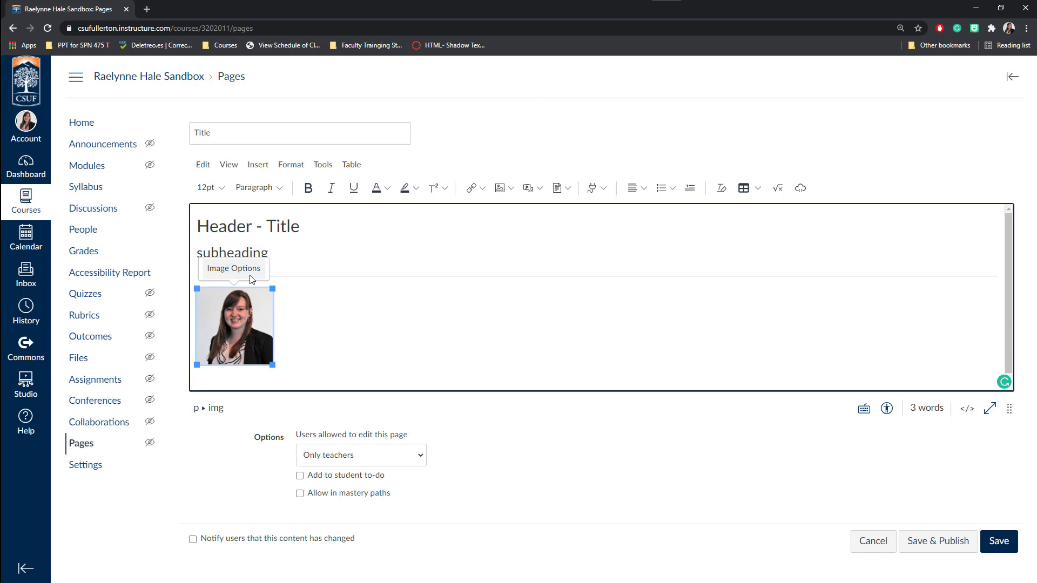
left_click(233, 270)
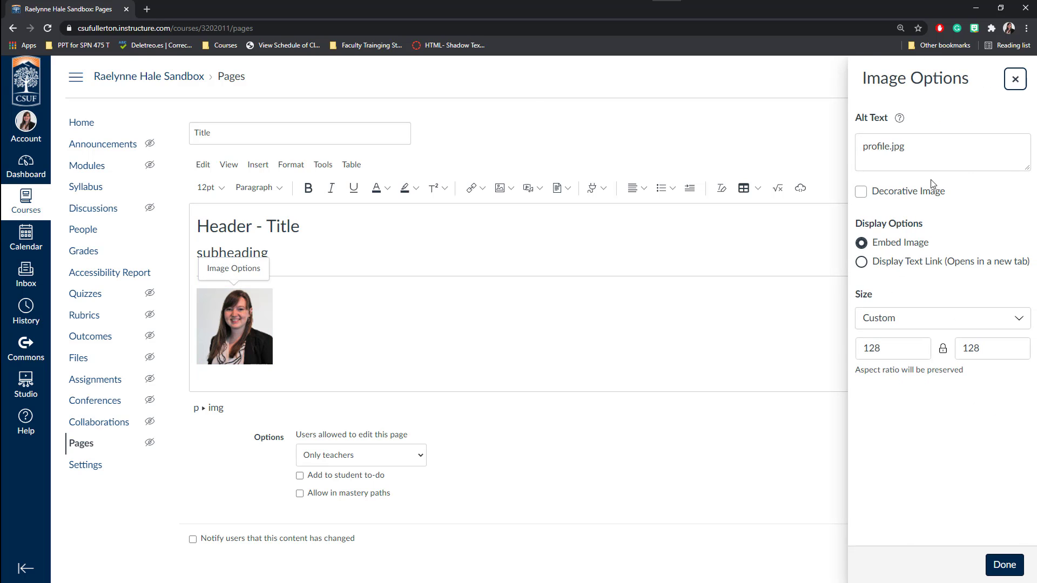
double_click(895, 149)
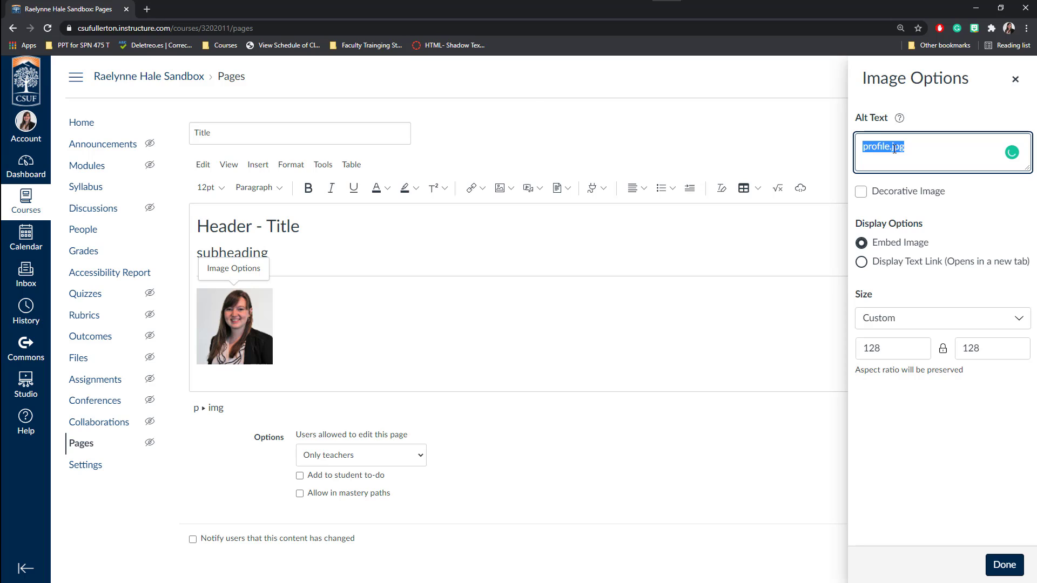
type("Portrait")
key("BackSpace")
key("BackSpace")
type("it of Profe Hale")
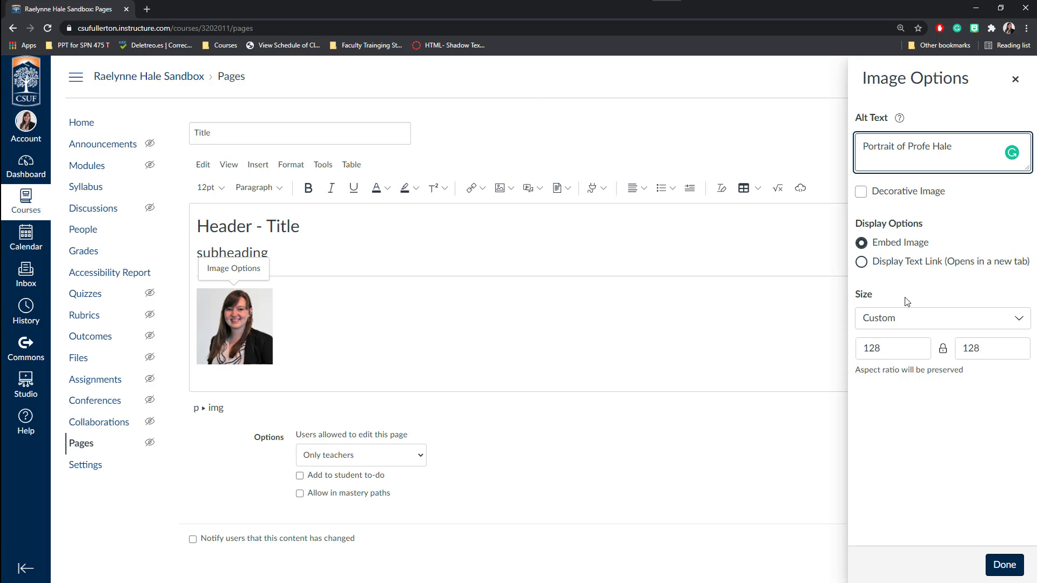
Try the photo at Large size, then at Medium size.
left_click(888, 323)
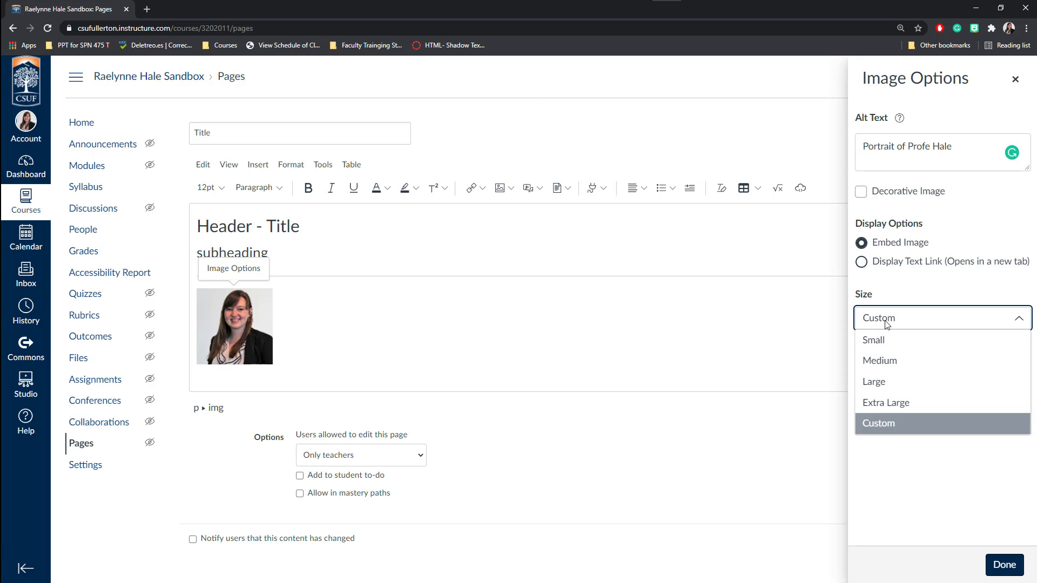
left_click(879, 382)
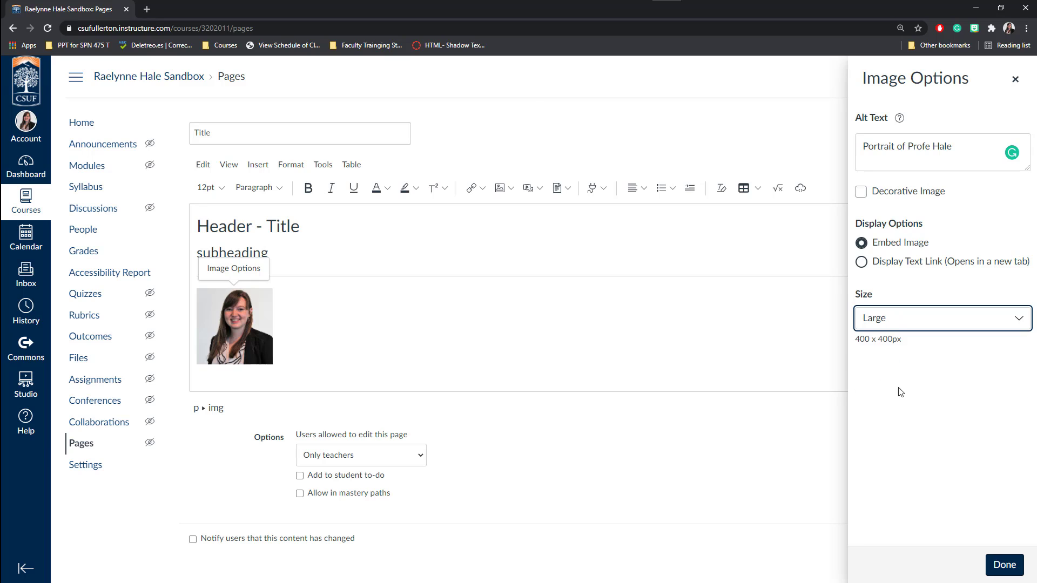
left_click(1004, 566)
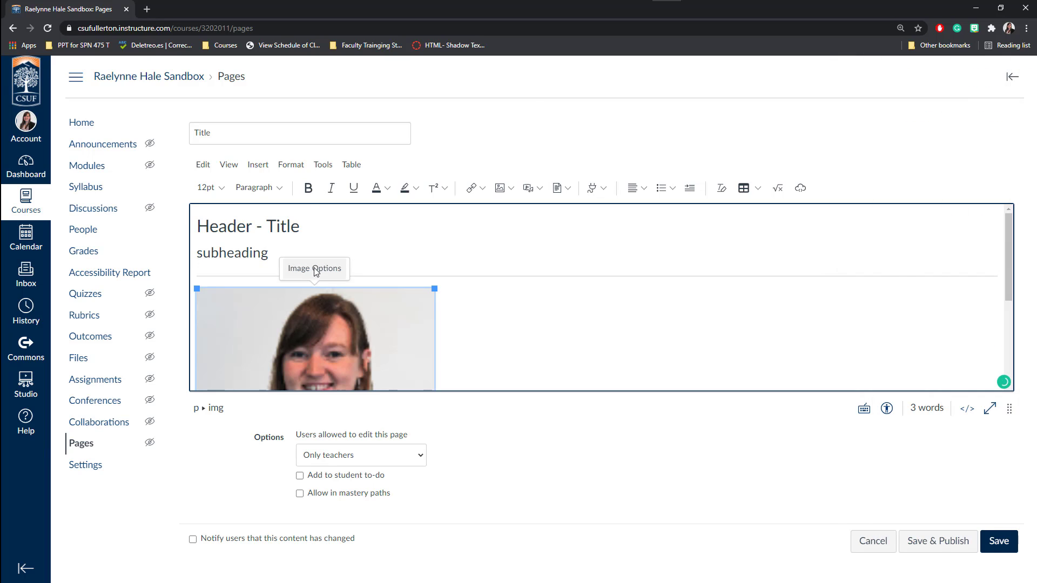
left_click(316, 272)
left_click(886, 319)
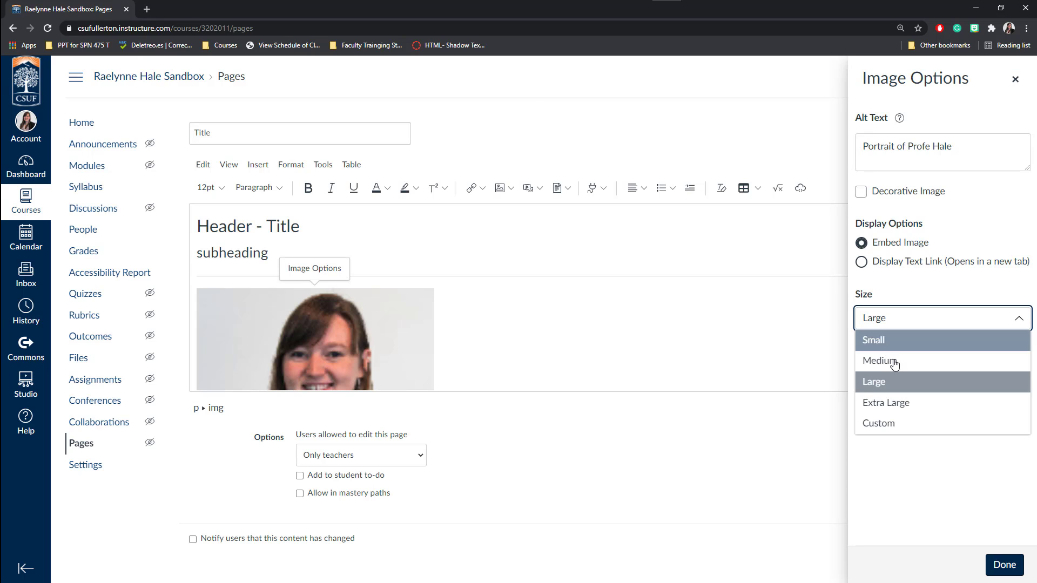
left_click(892, 359)
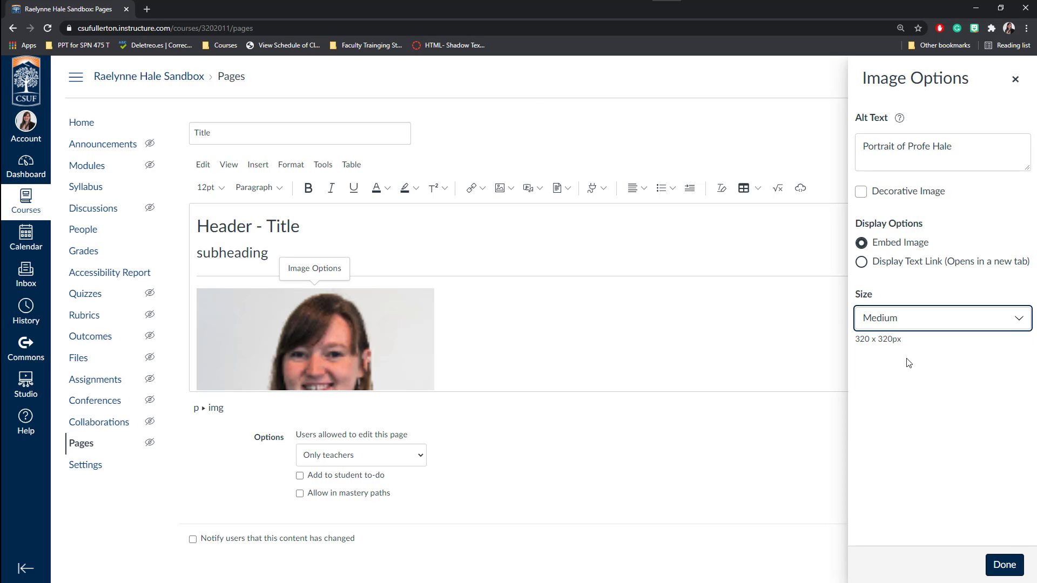
left_click(1005, 565)
Set the photo to Small, 200 x 200px, and add a new line below it.
left_click(332, 340)
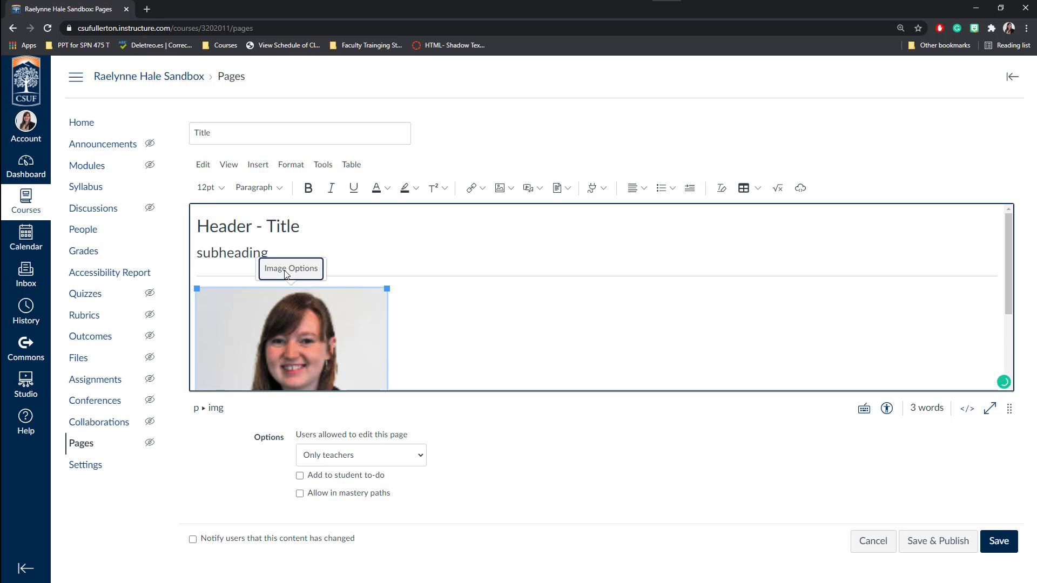
left_click(290, 269)
left_click(925, 318)
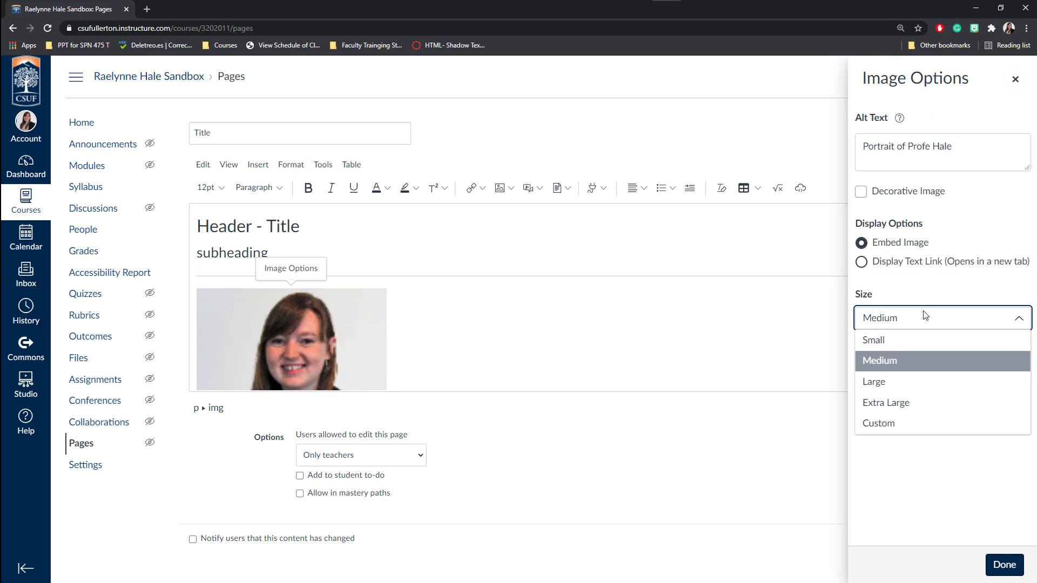
left_click(911, 342)
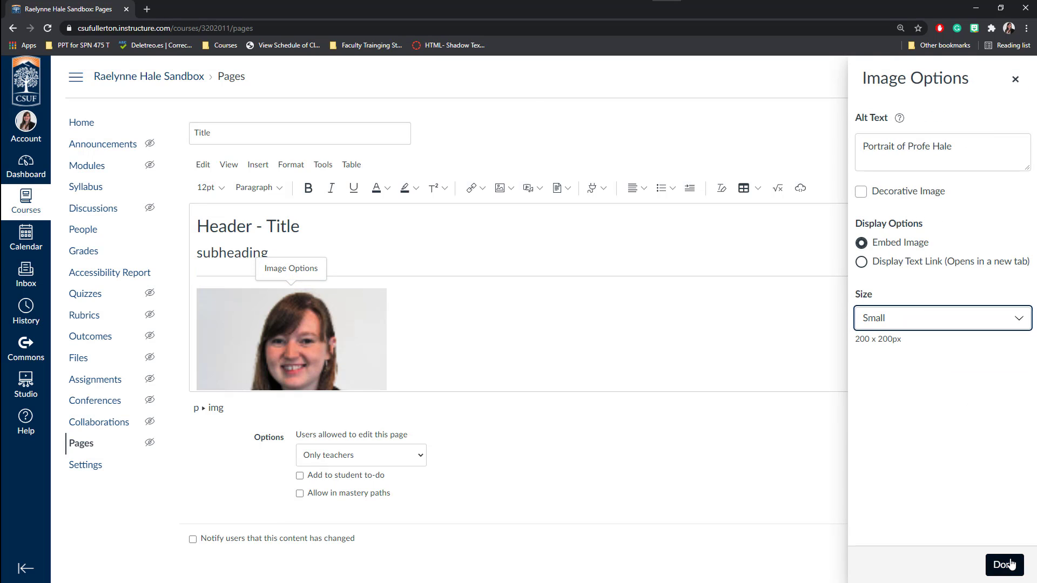
left_click(1005, 564)
left_click(439, 367)
key("Return")
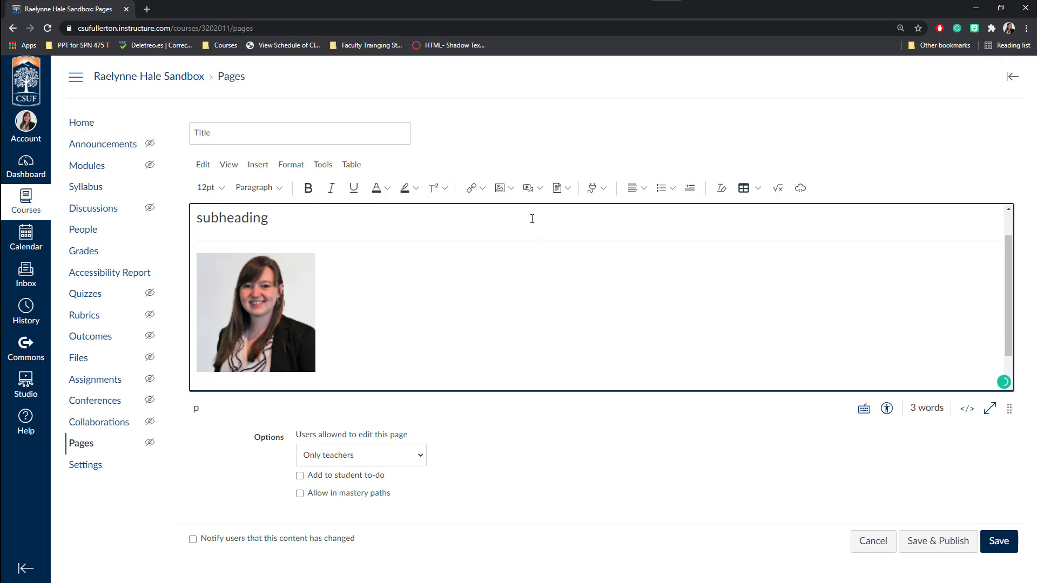
Upload 'Adding Alt Text to Images in Canvas.mp4' below the photo, then reopen the media insertion choices.
left_click(536, 188)
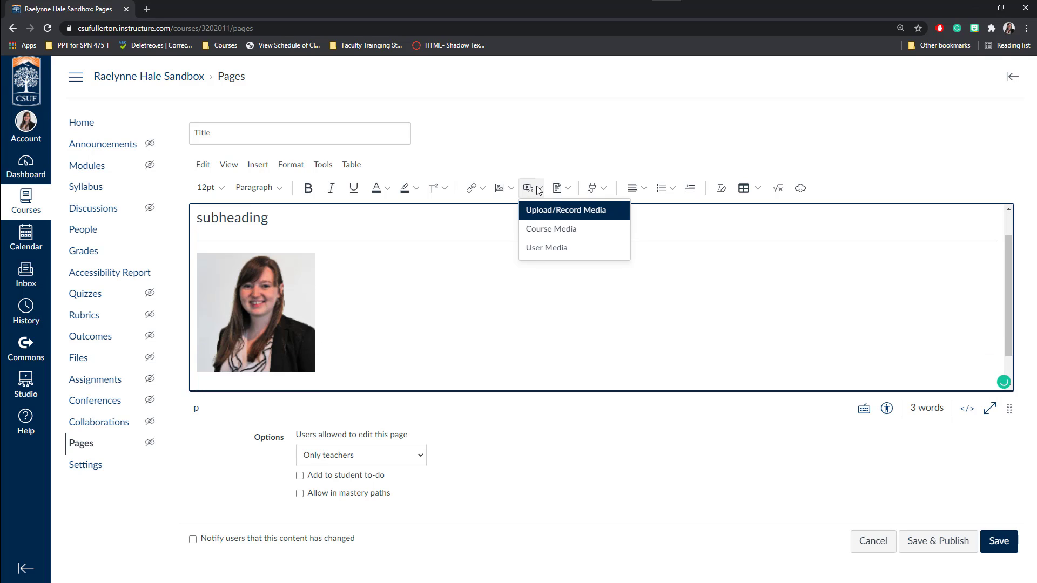
left_click(574, 216)
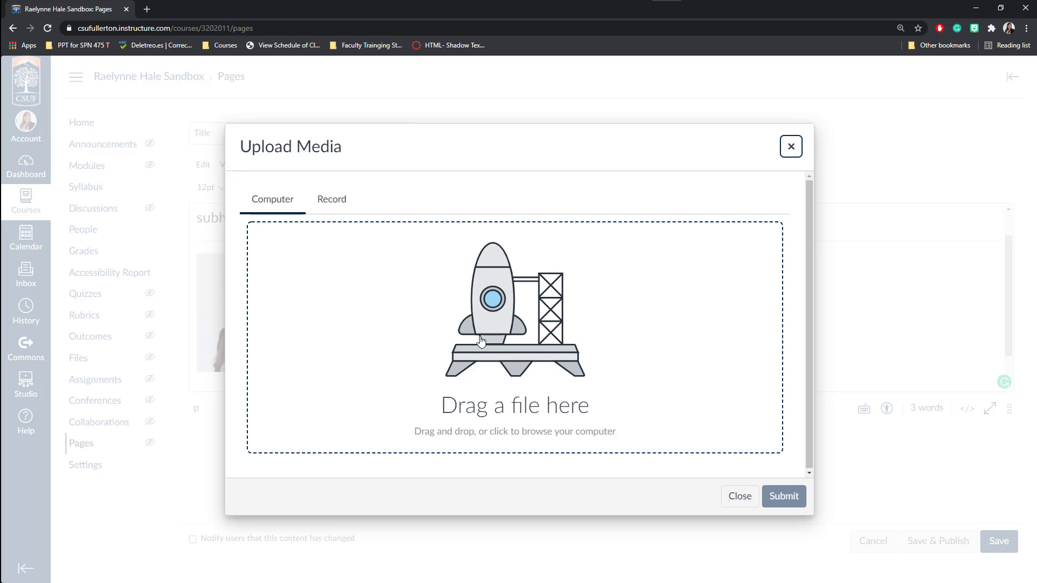
left_click(486, 304)
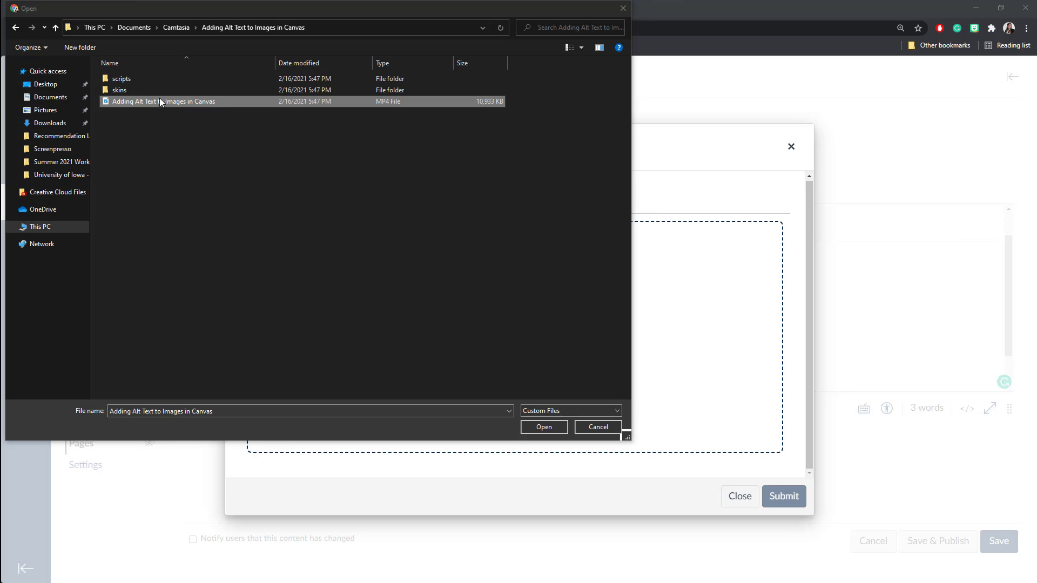
left_click(221, 102)
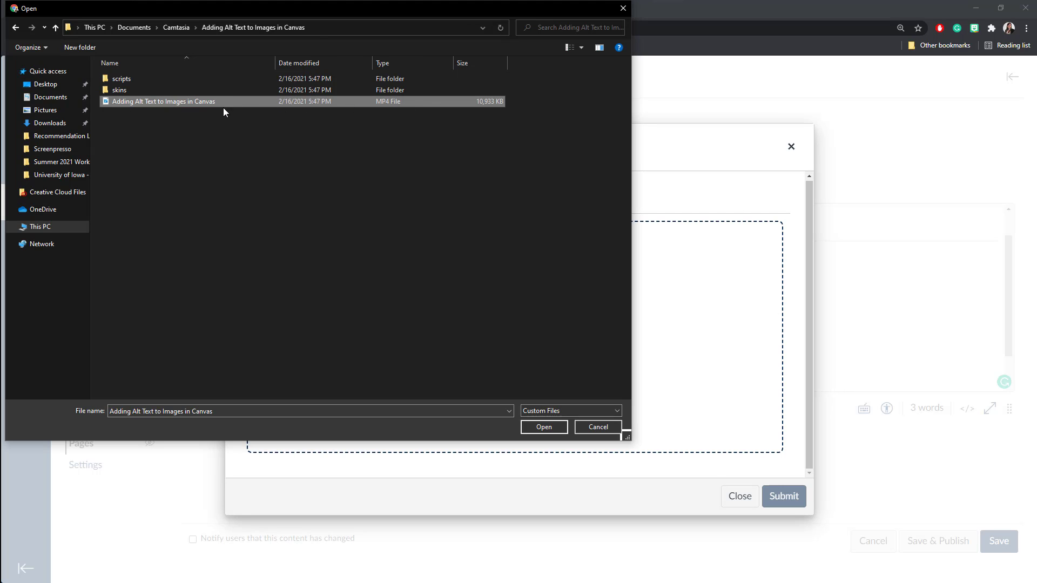
left_click(522, 428)
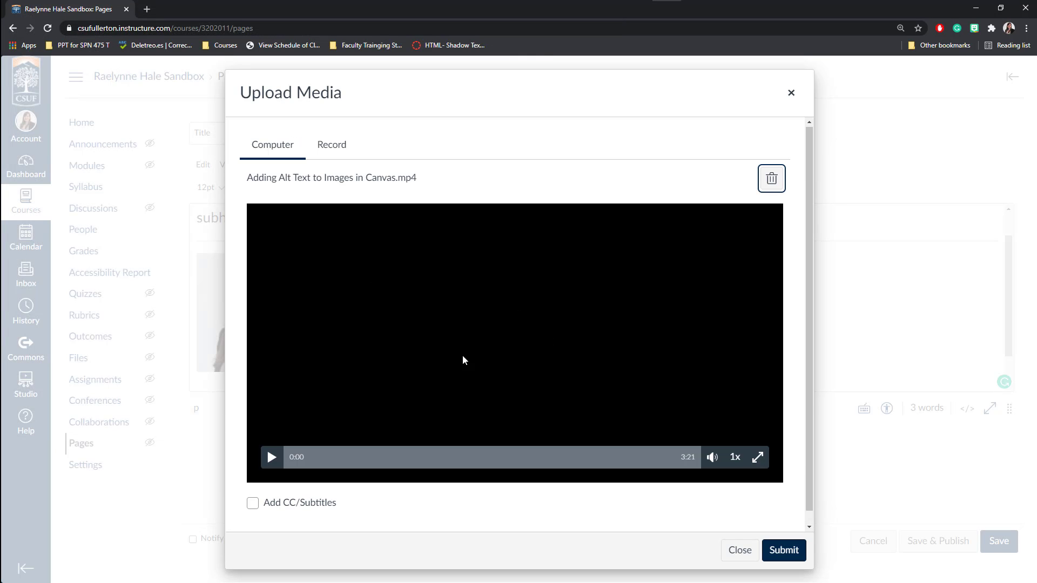
scroll(546, 373, "down", 1)
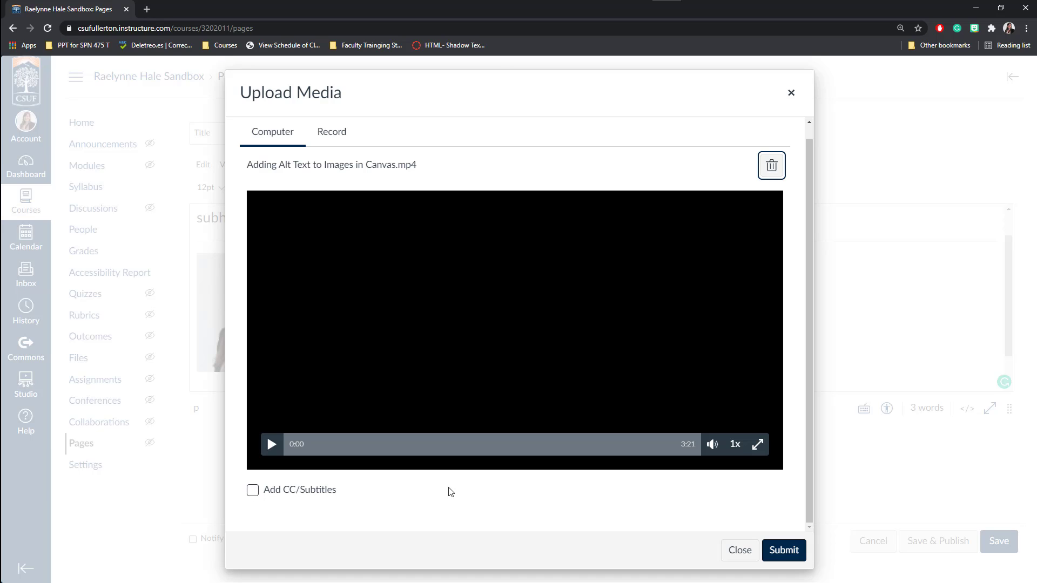
left_click(782, 551)
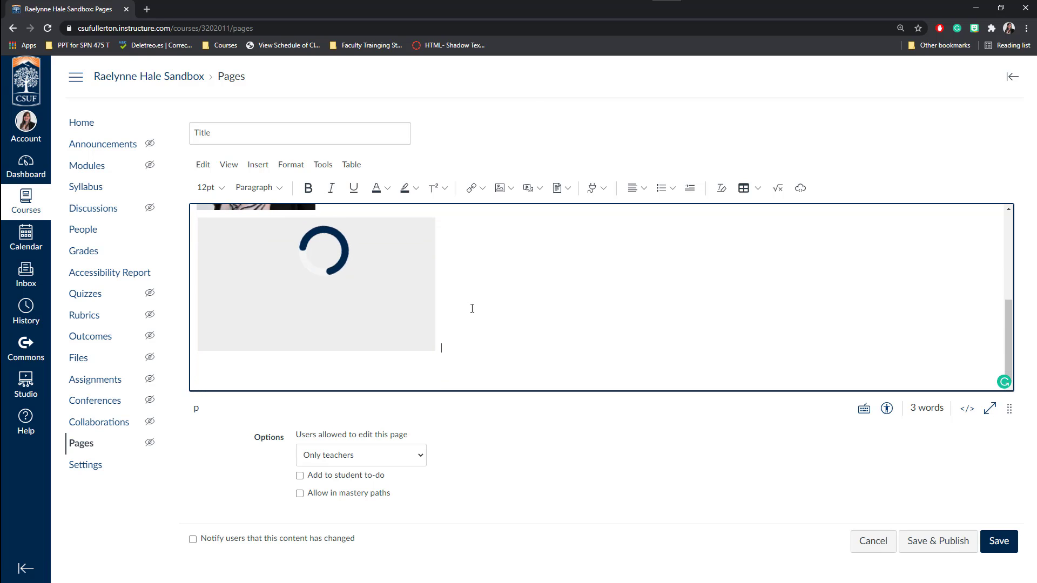
key("Return")
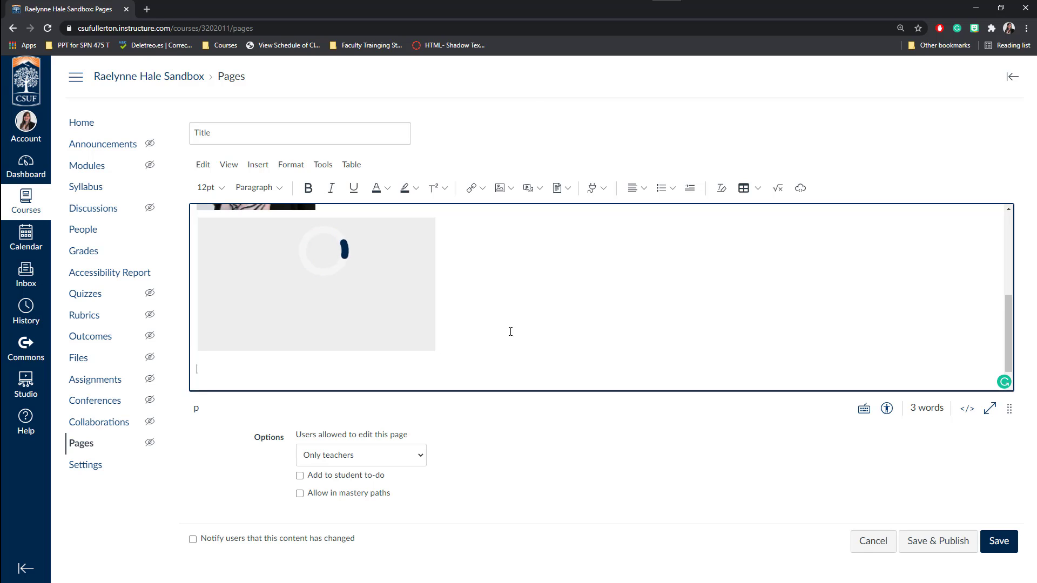
left_click(541, 189)
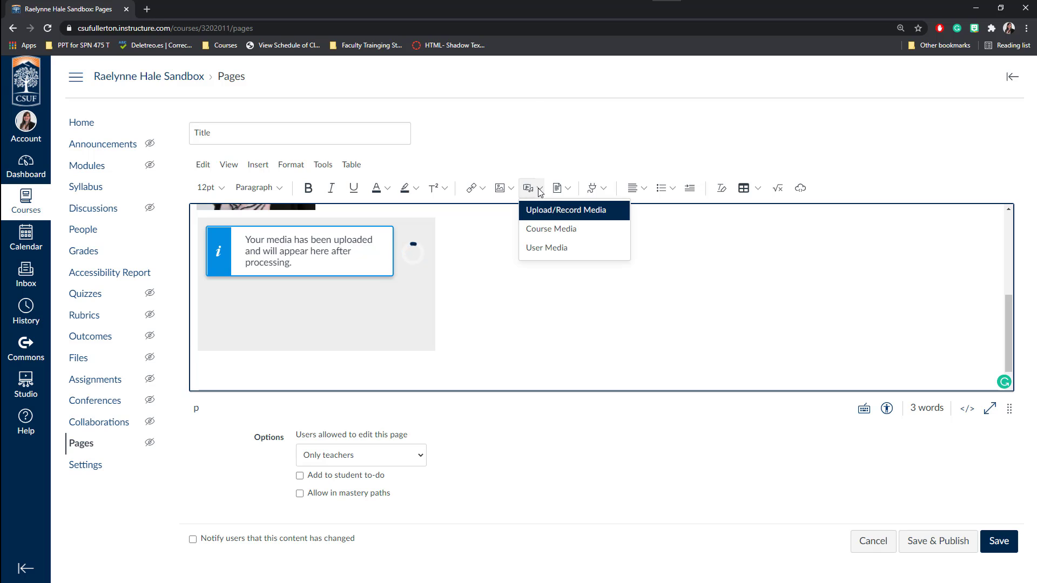
Record a 4-second audio-only clip with the default microphone and save it titled 'Title'.
left_click(573, 216)
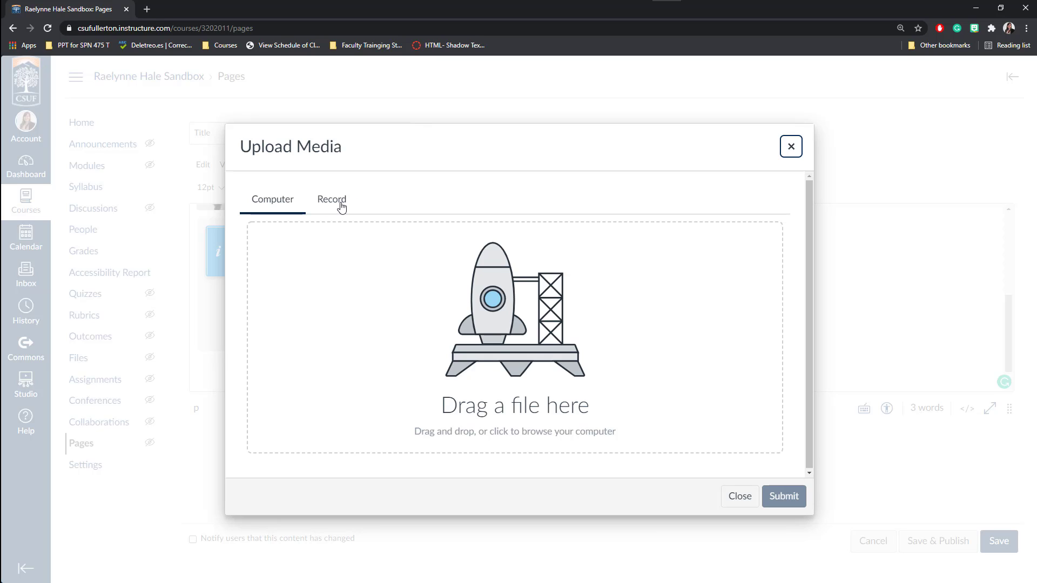
left_click(340, 201)
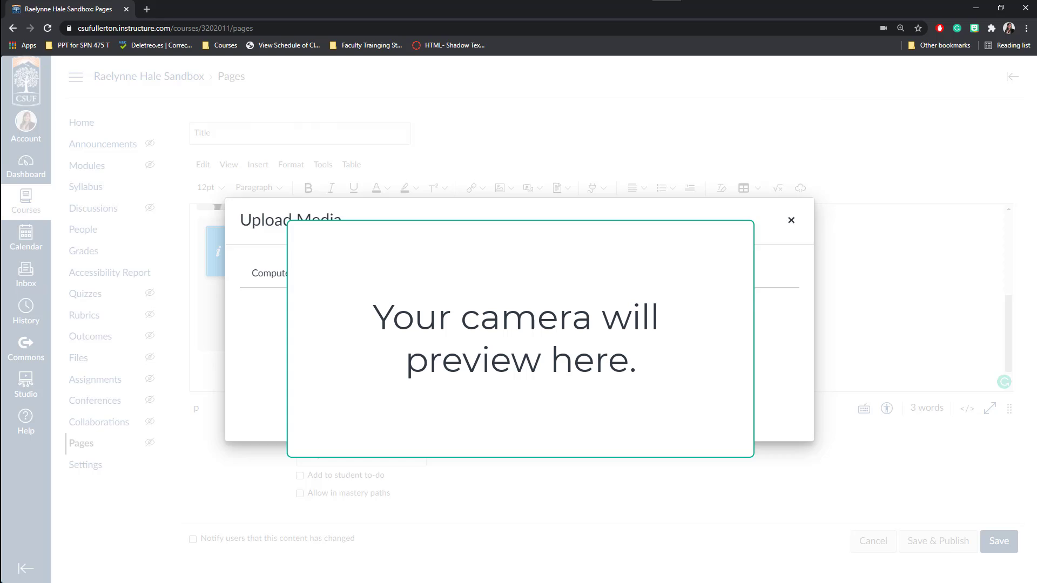
left_click(643, 496)
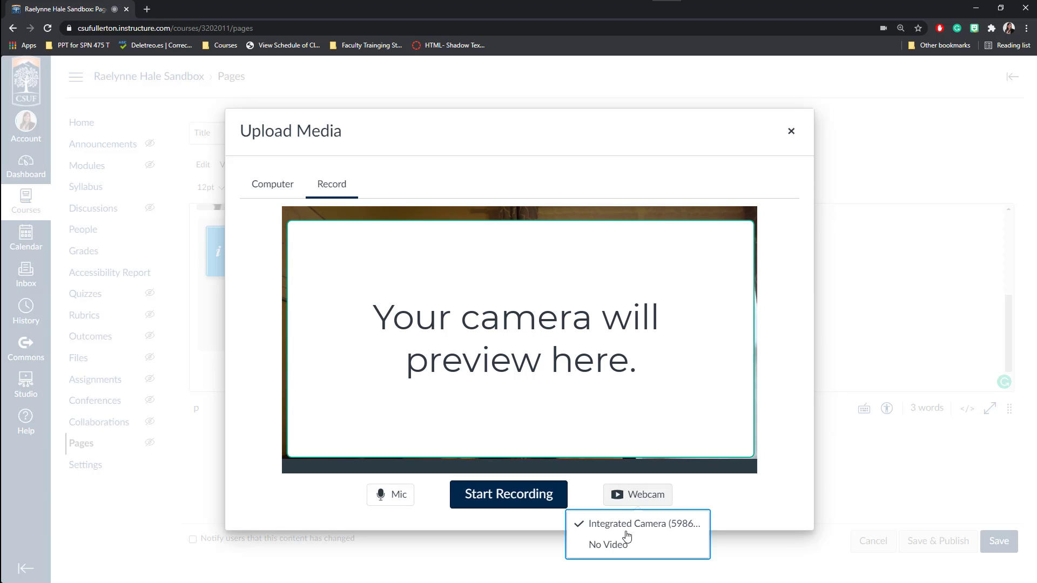
left_click(636, 545)
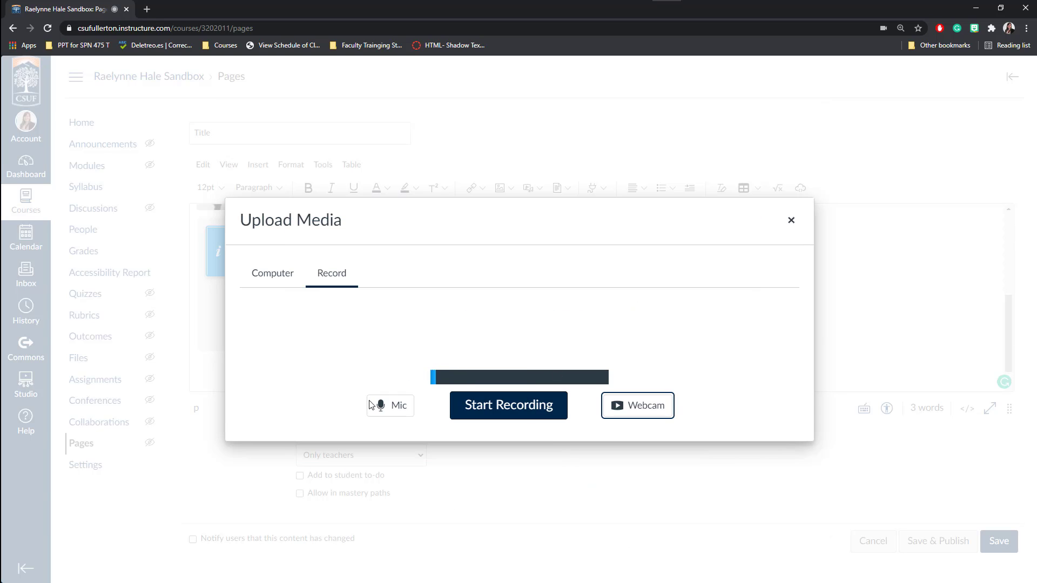
left_click(395, 408)
left_click(331, 398)
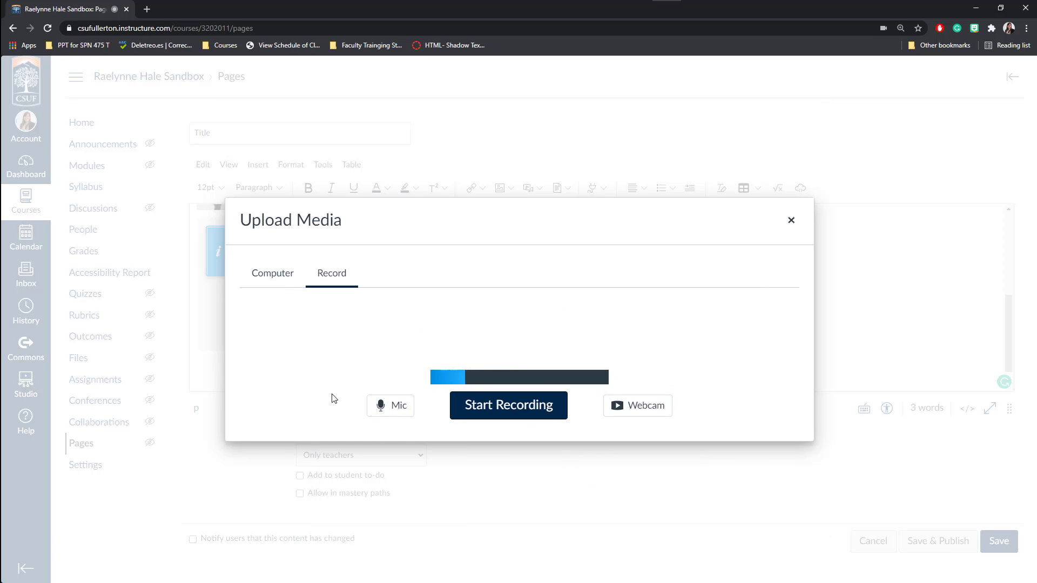
left_click(507, 409)
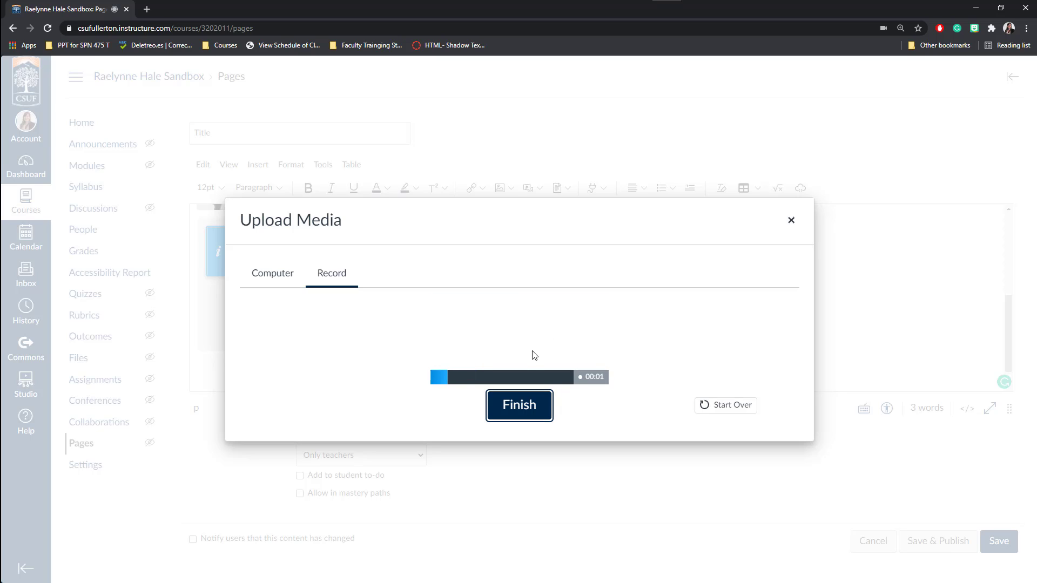
left_click(519, 405)
triple_click(351, 399)
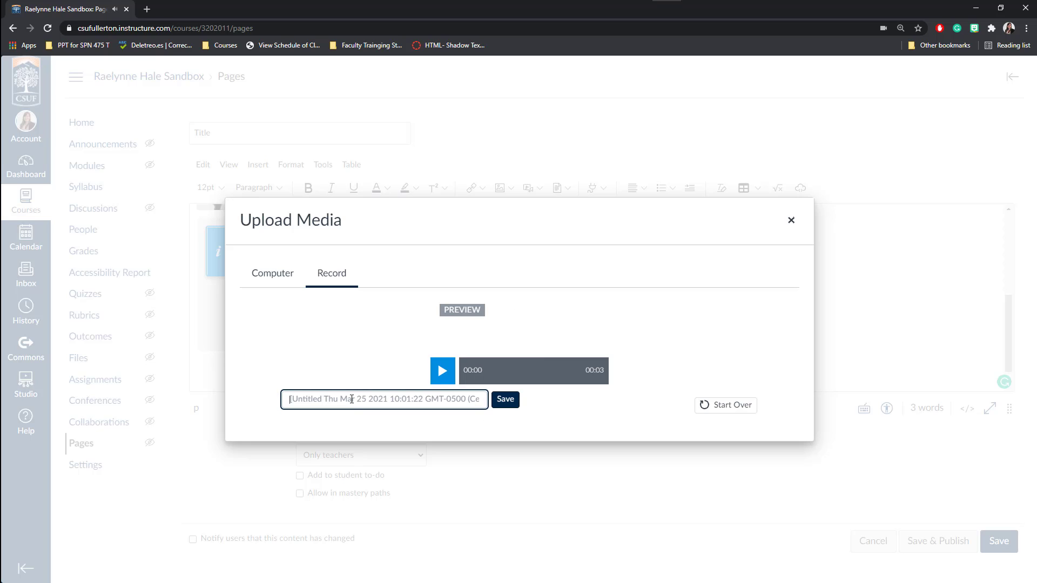
type("Title")
left_click(505, 399)
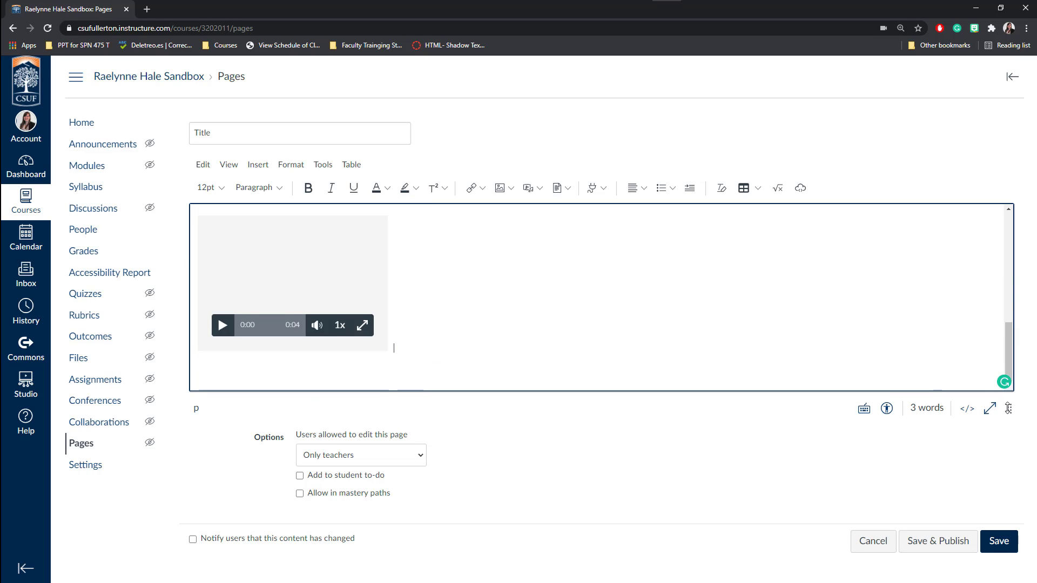
Make the editor taller, wait for the 3:21 video player, and place the cursor after the media.
left_click_drag(1008, 408, 1003, 533)
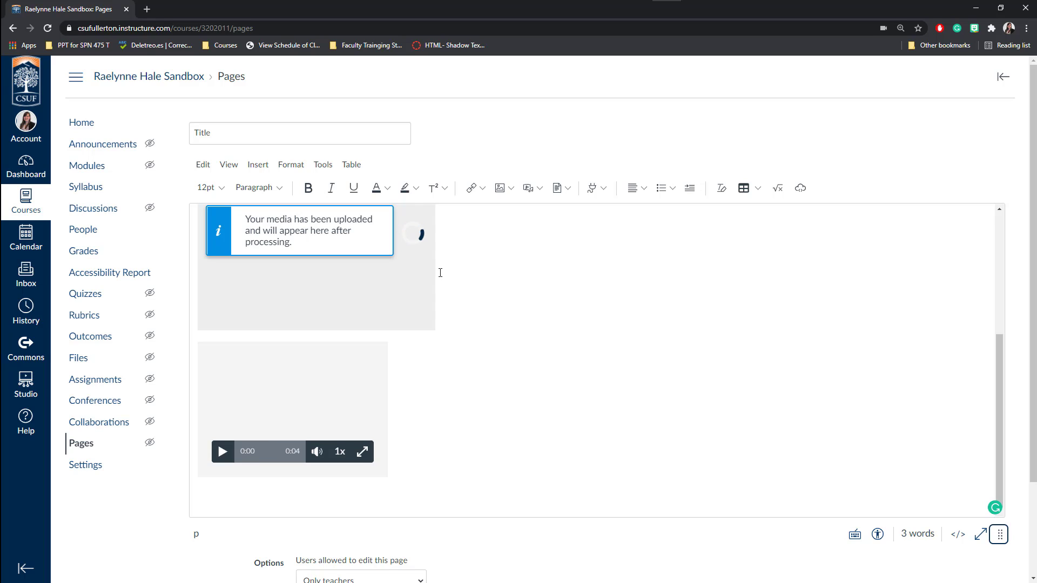
scroll(530, 373, "up", 1)
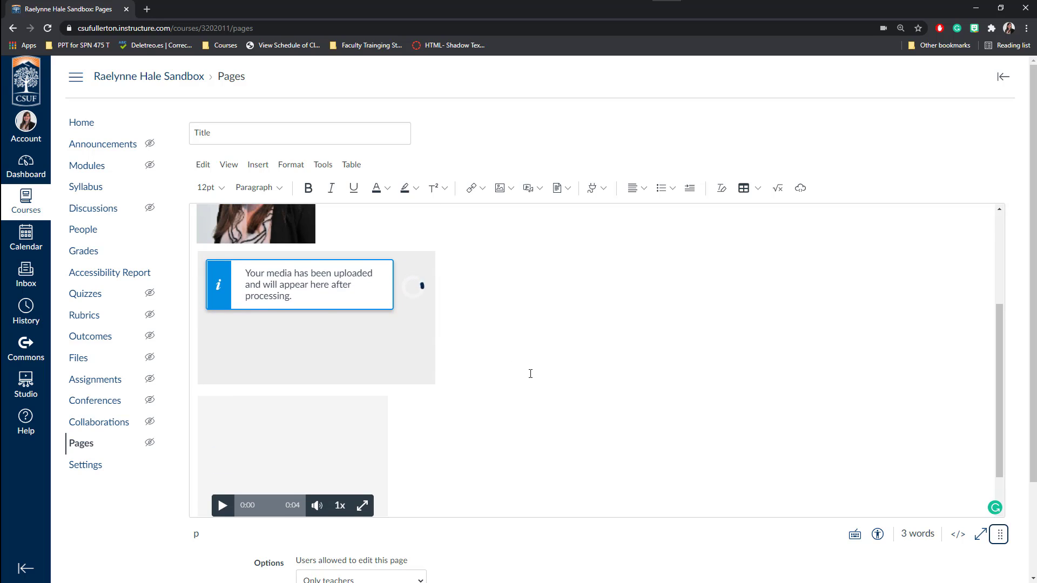
scroll(530, 373, "down", 1)
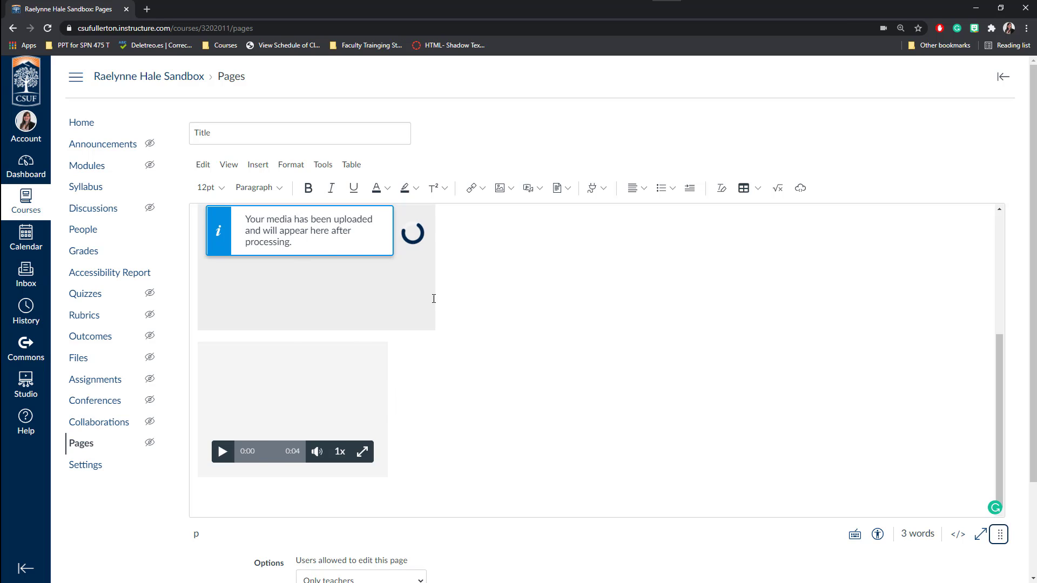
scroll(398, 404, "down", 1)
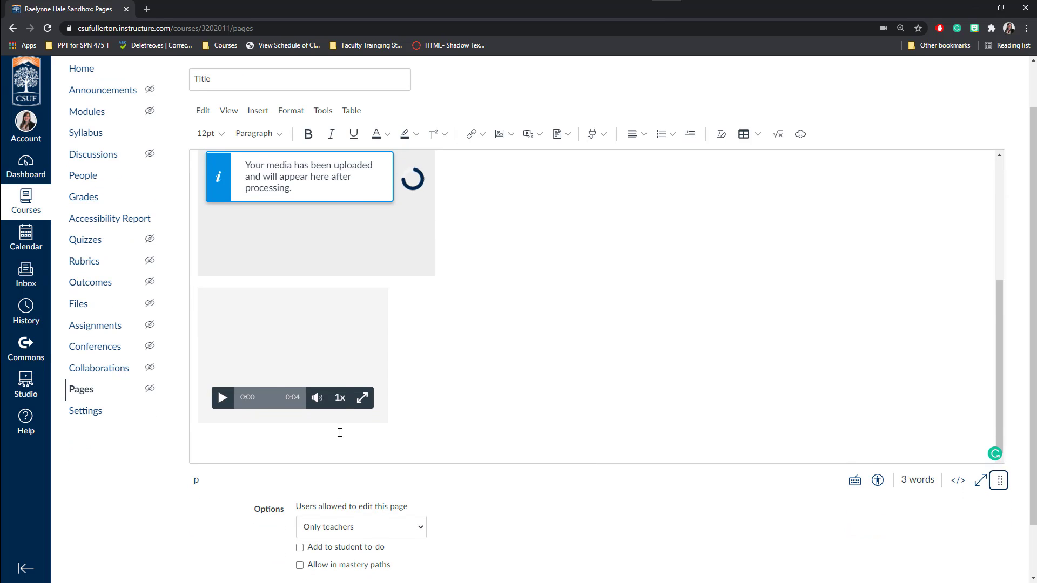
left_click(339, 432)
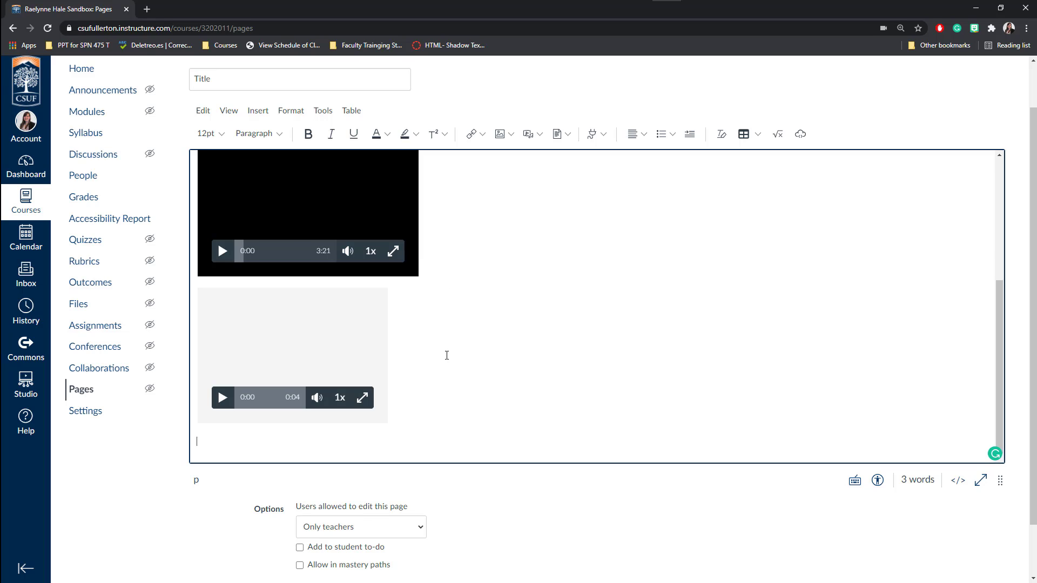
left_click(482, 135)
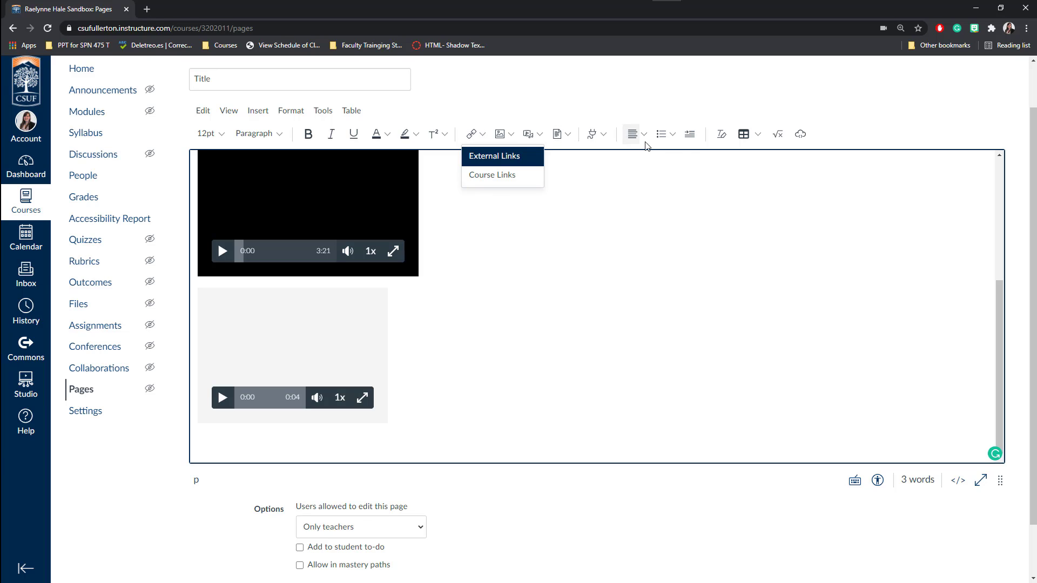
Open the Embed dialog and put the cursor in its empty Embed Code box.
left_click(800, 135)
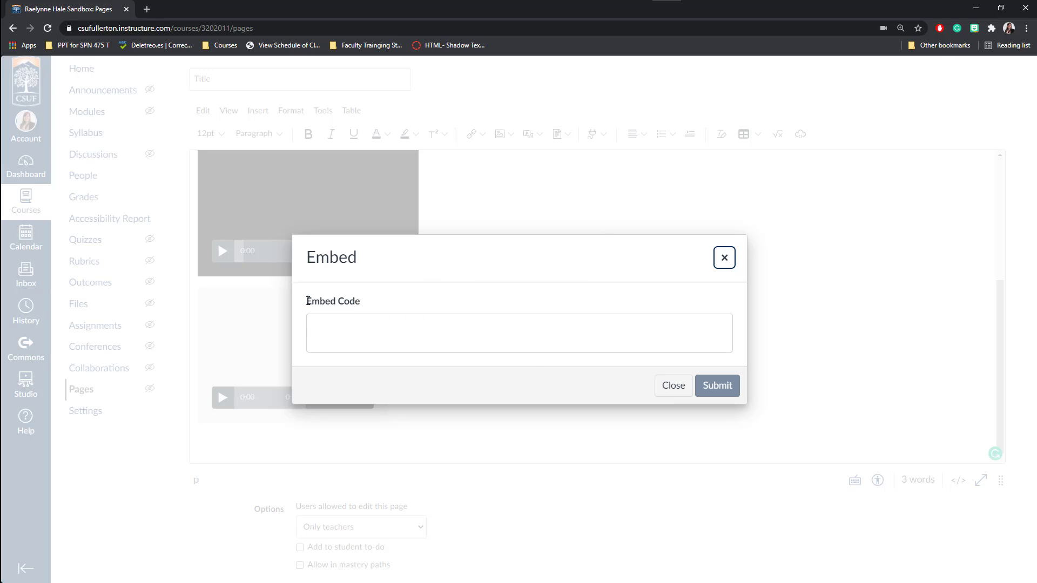
left_click_drag(307, 301, 394, 308)
left_click(393, 308)
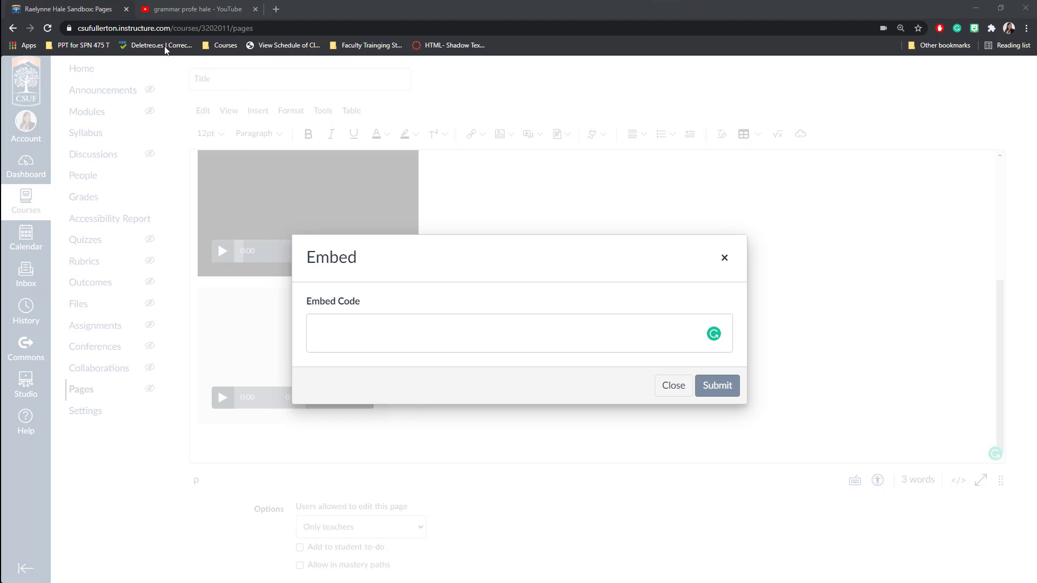
Open the Futuro grammar video on YouTube, dismiss the promotion, and pause it.
left_click(166, 10)
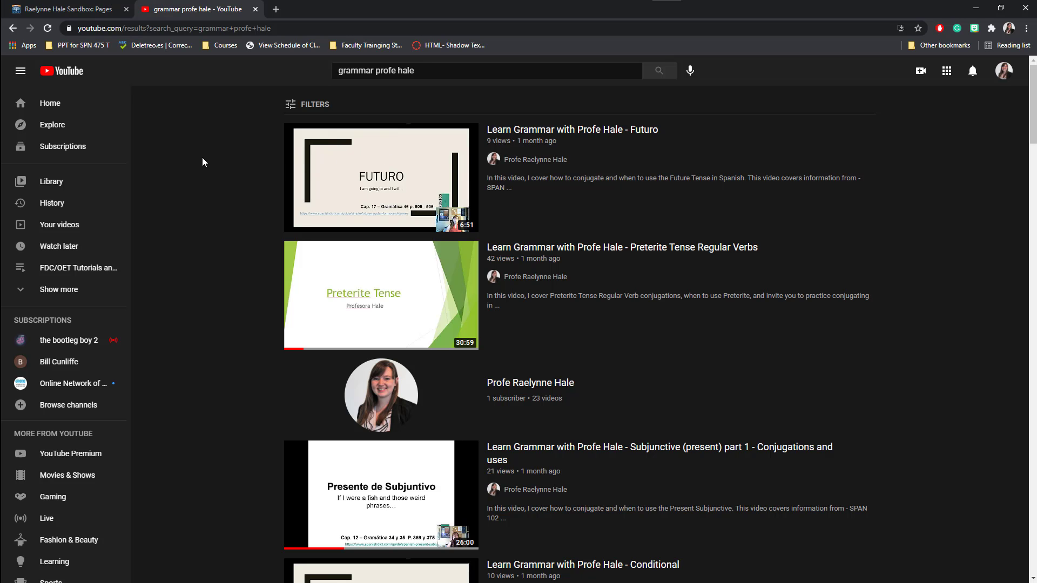
left_click(368, 177)
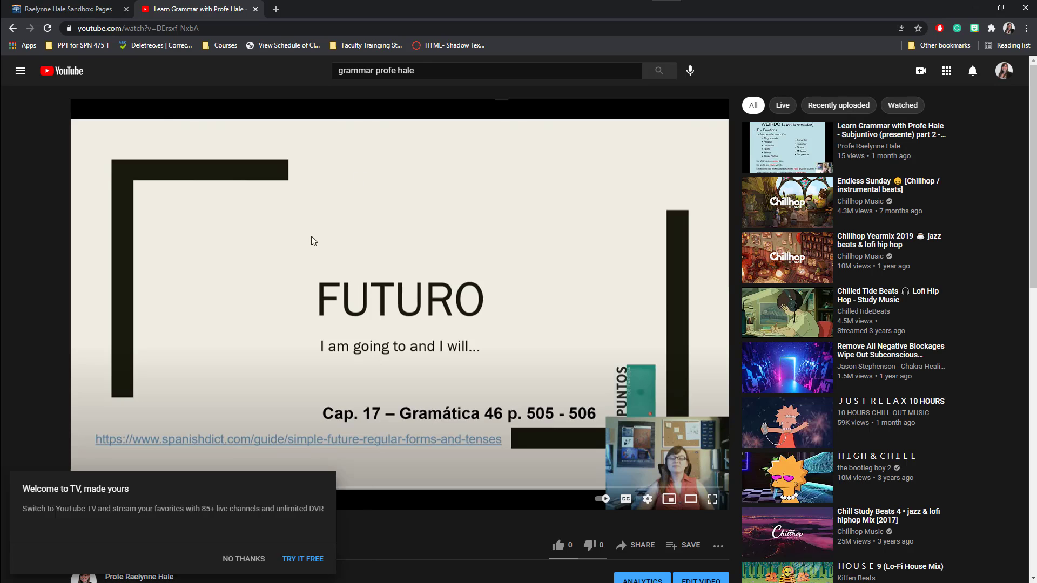
left_click(267, 559)
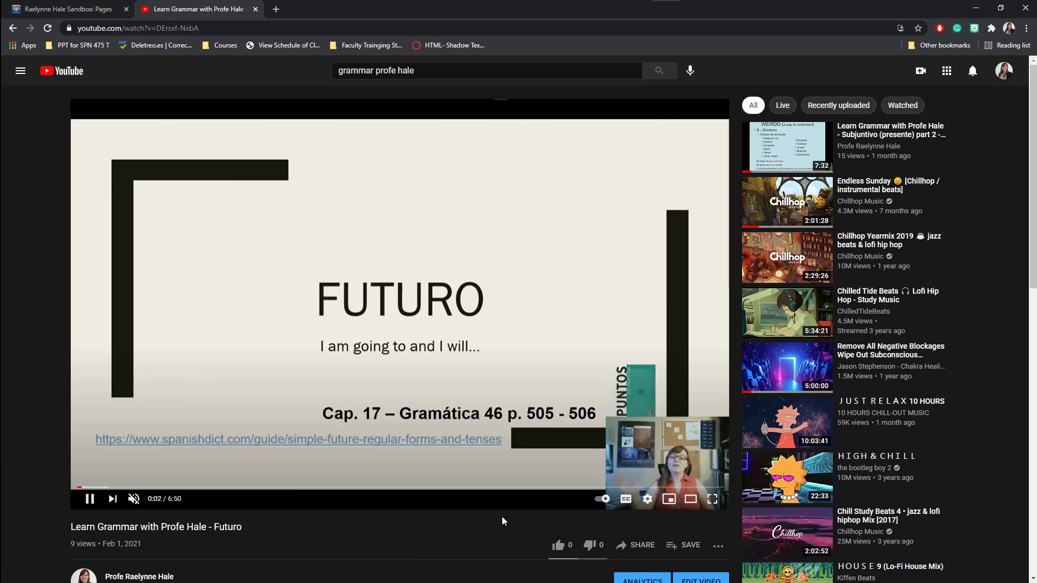
left_click(643, 549)
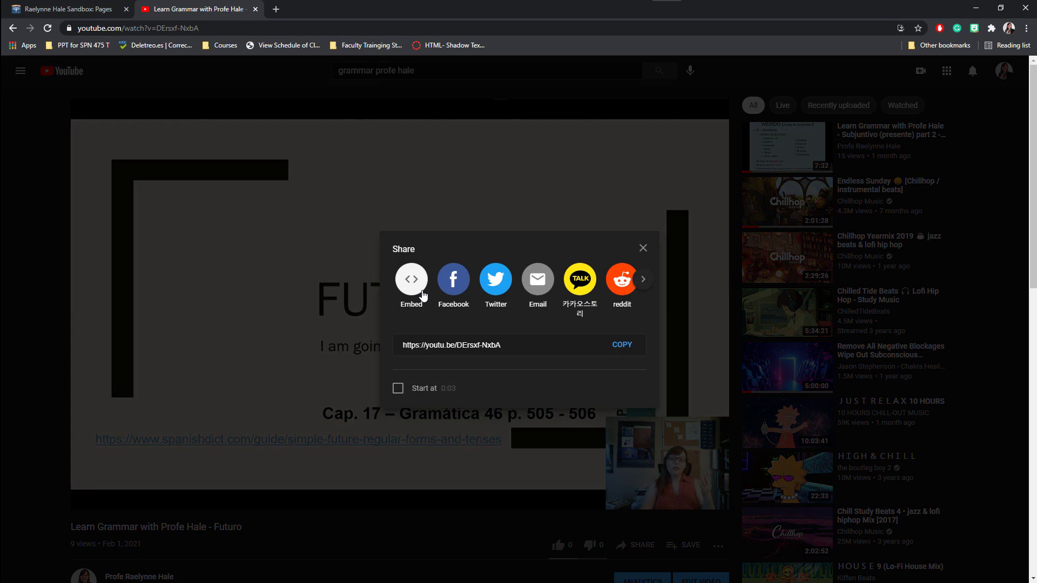
left_click(643, 248)
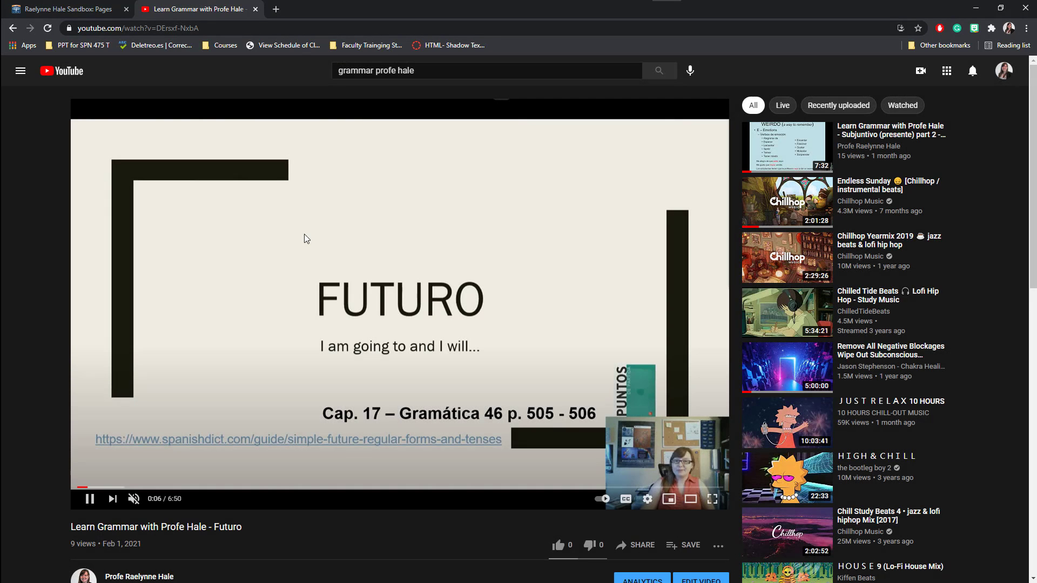
scroll(169, 262, "down", 1)
left_click(89, 444)
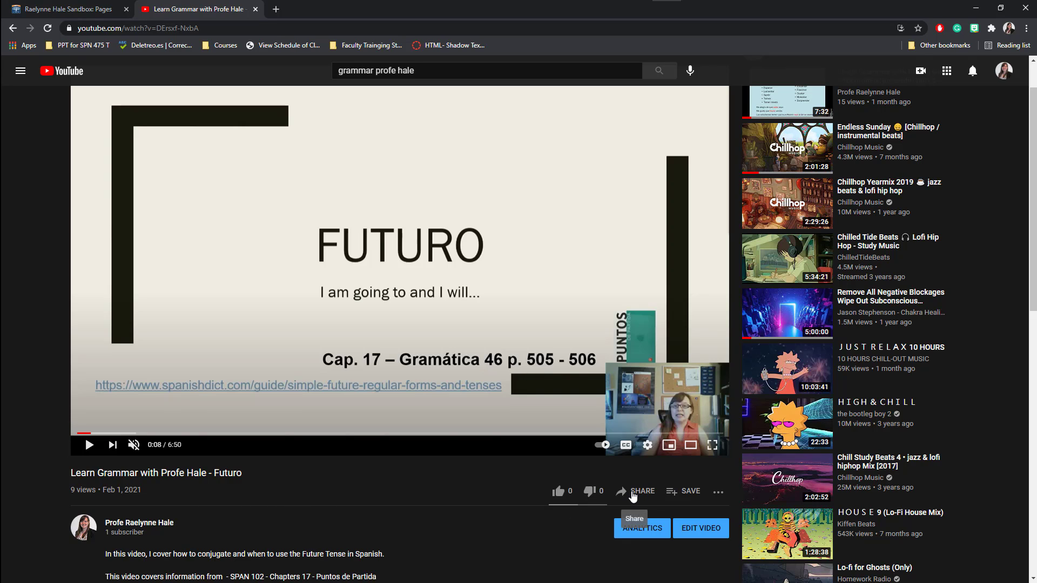
Copy the Futuro video's iframe embed code and return to the Canvas page.
left_click(634, 491)
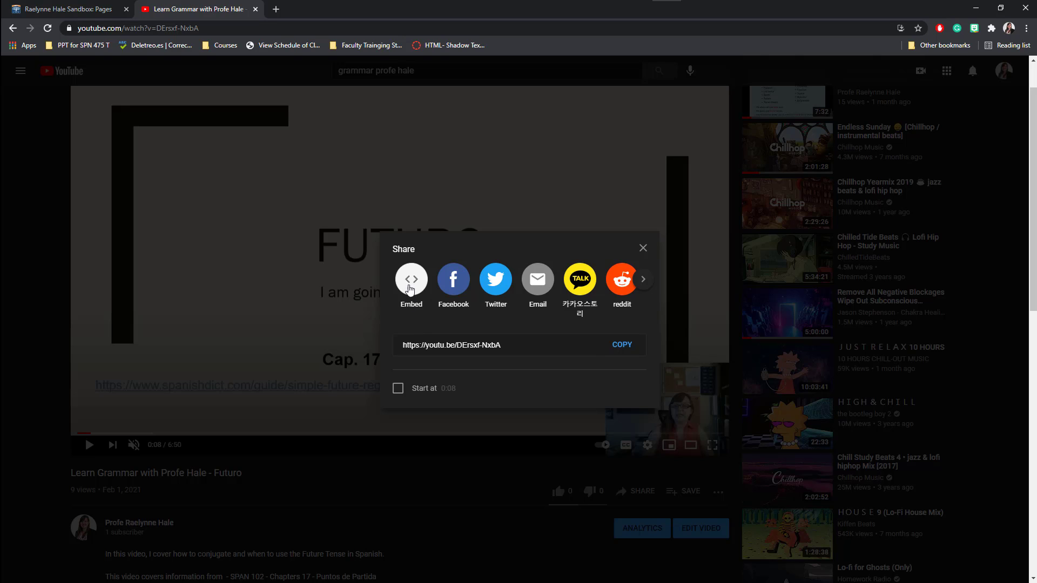
left_click(410, 287)
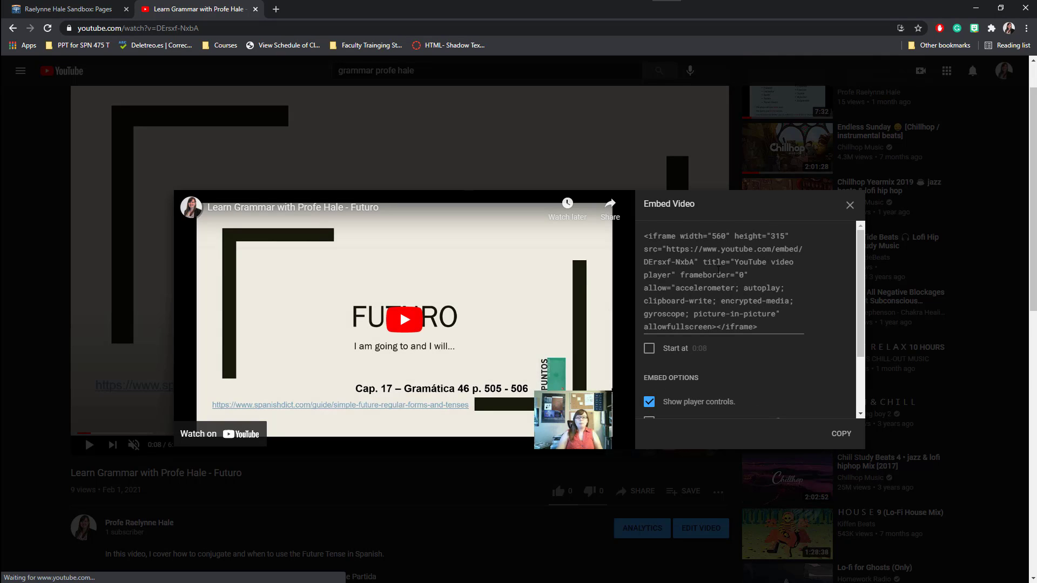
left_click(683, 282)
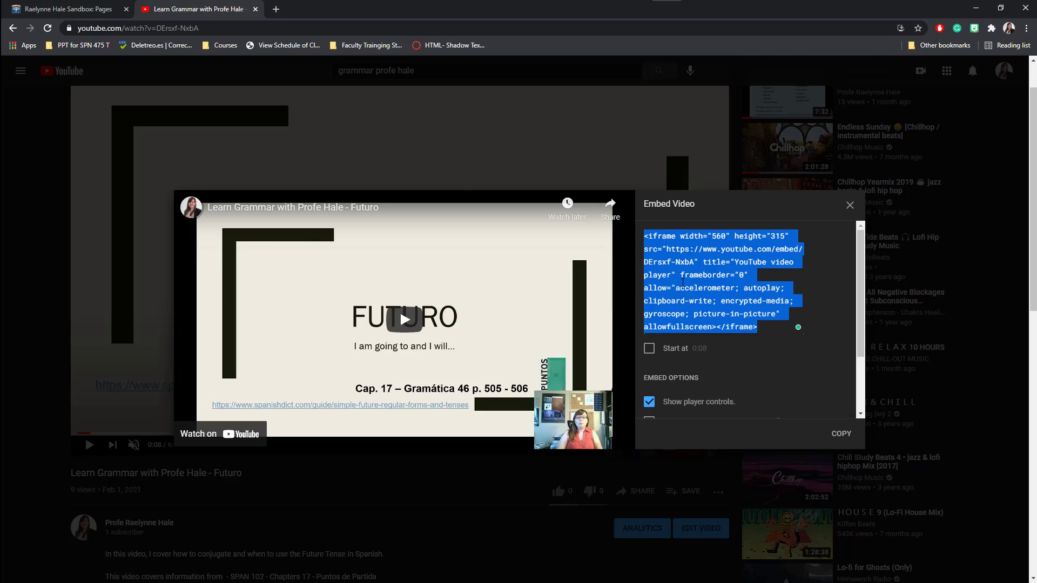
right_click(683, 282)
left_click(732, 326)
left_click(74, 17)
Paste the embed code to embed the Futuro YouTube video, then type 'Complete an assignment' below it.
left_click(339, 318)
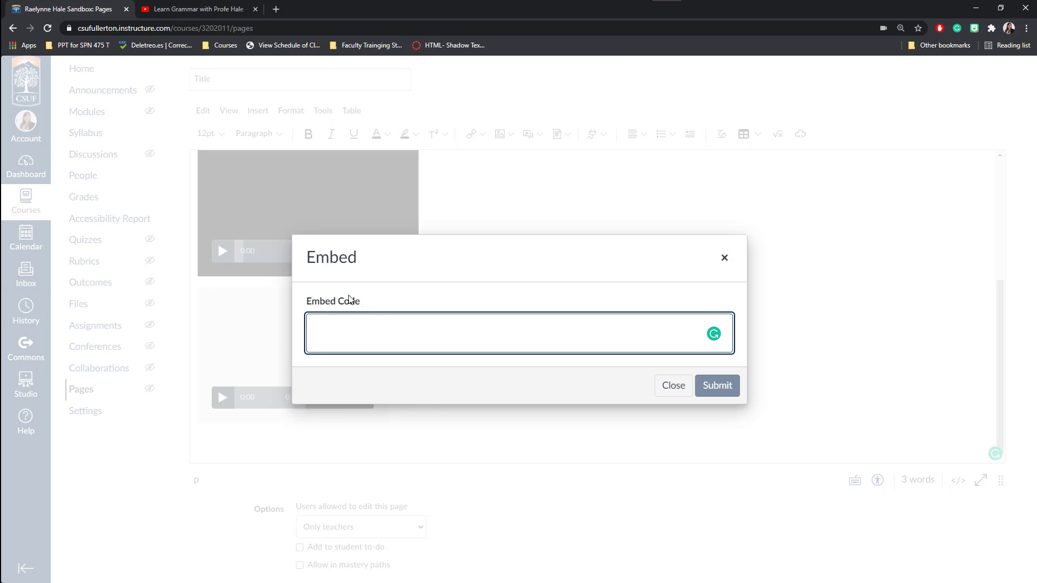
right_click(370, 329)
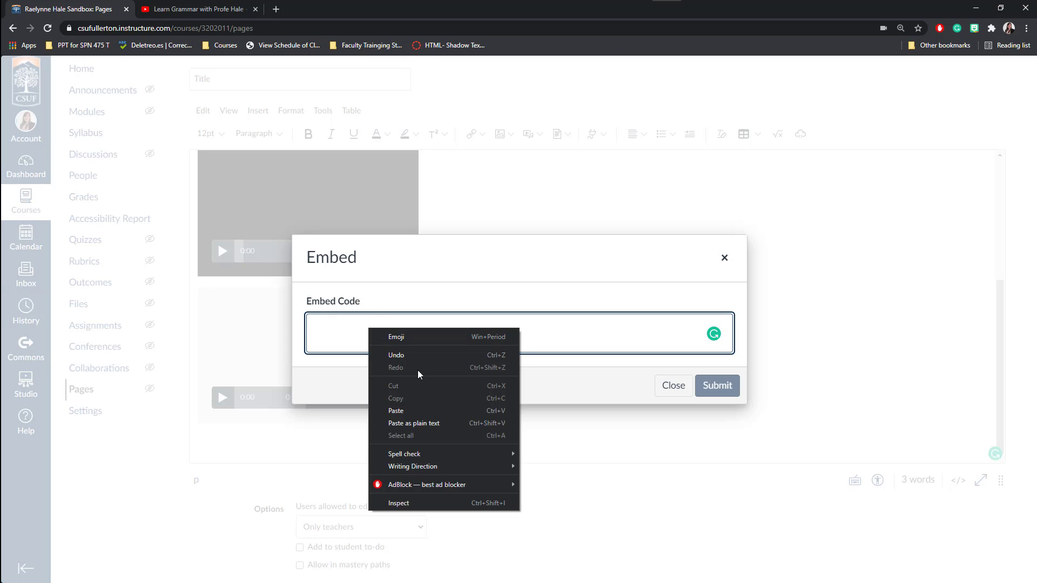
left_click(436, 410)
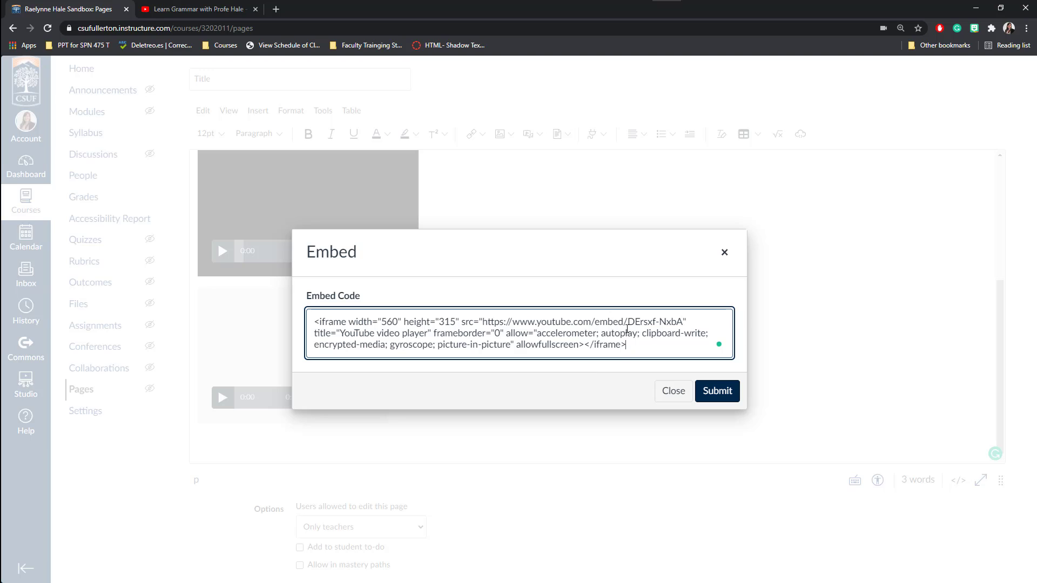
left_click(715, 399)
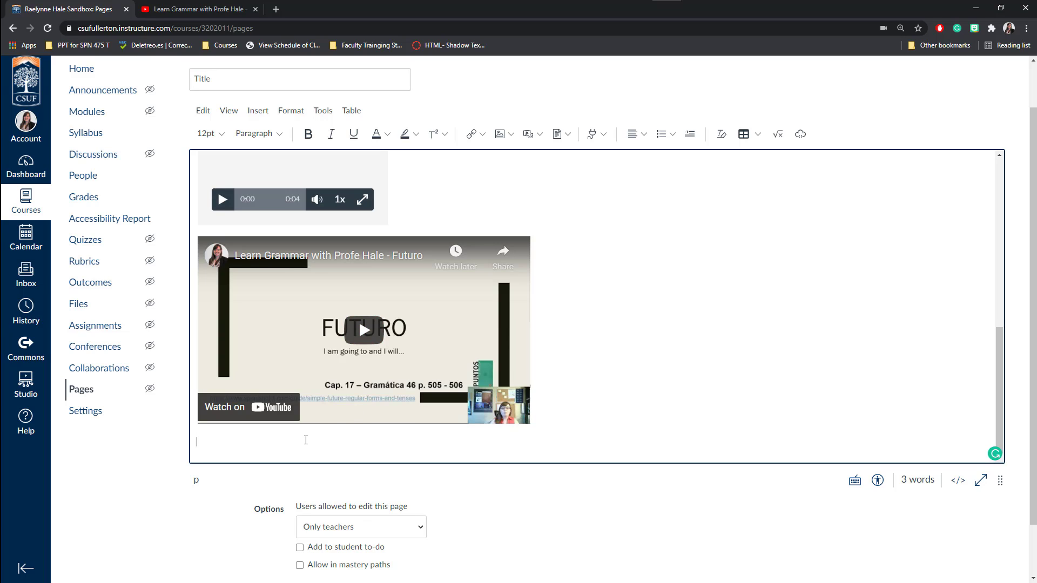
type("Complete an assi")
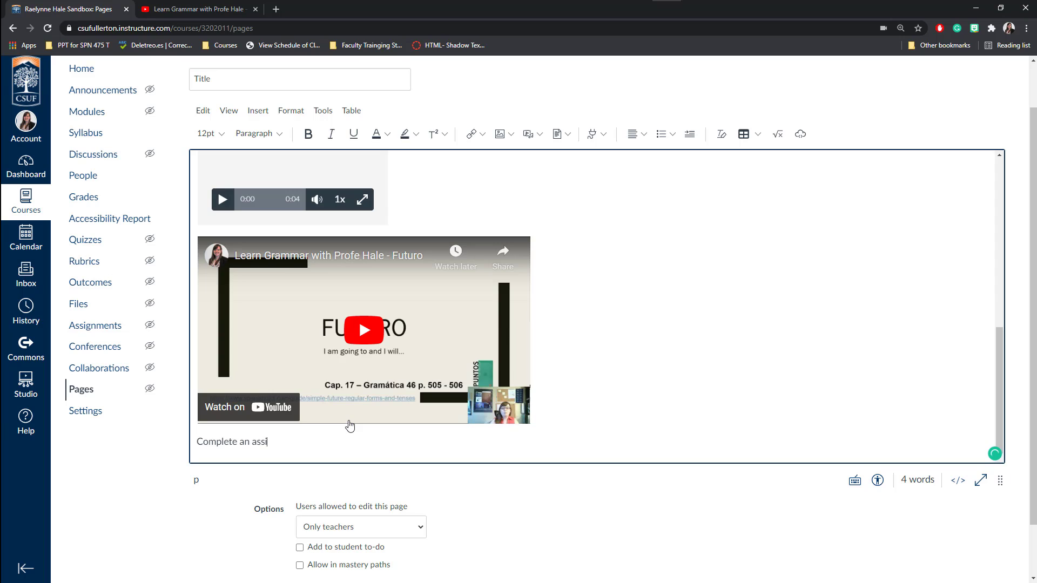
type("gnment -")
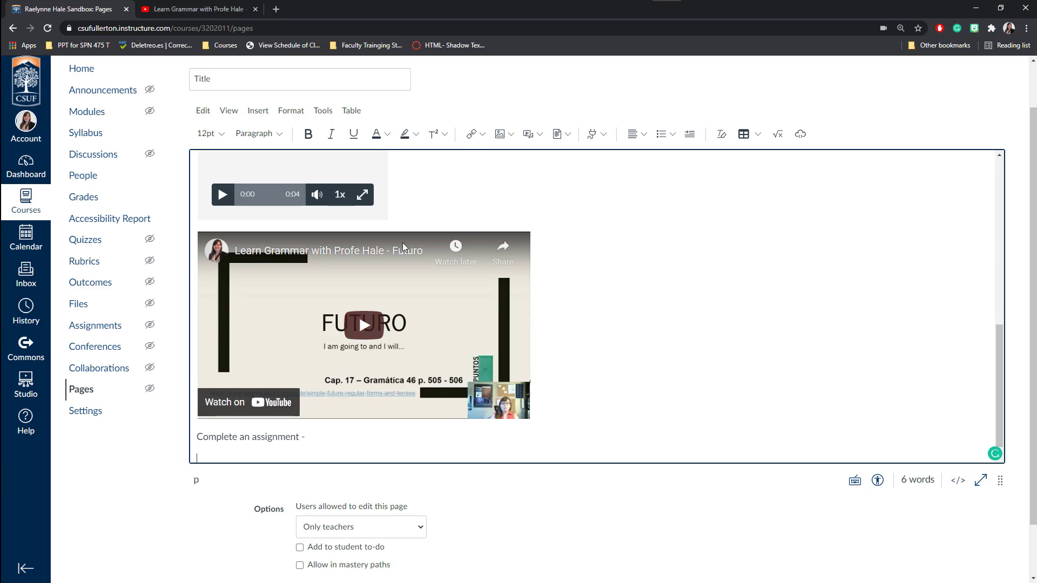
Open Course Links and expand the course's pages, assignments, quizzes, announcements, discussions and modules.
left_click(477, 134)
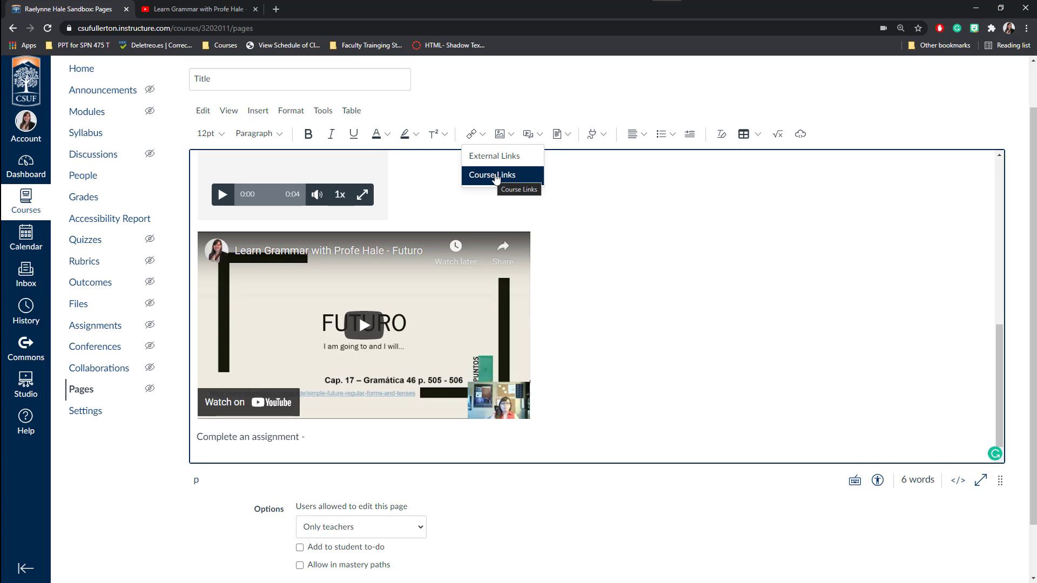
left_click(491, 176)
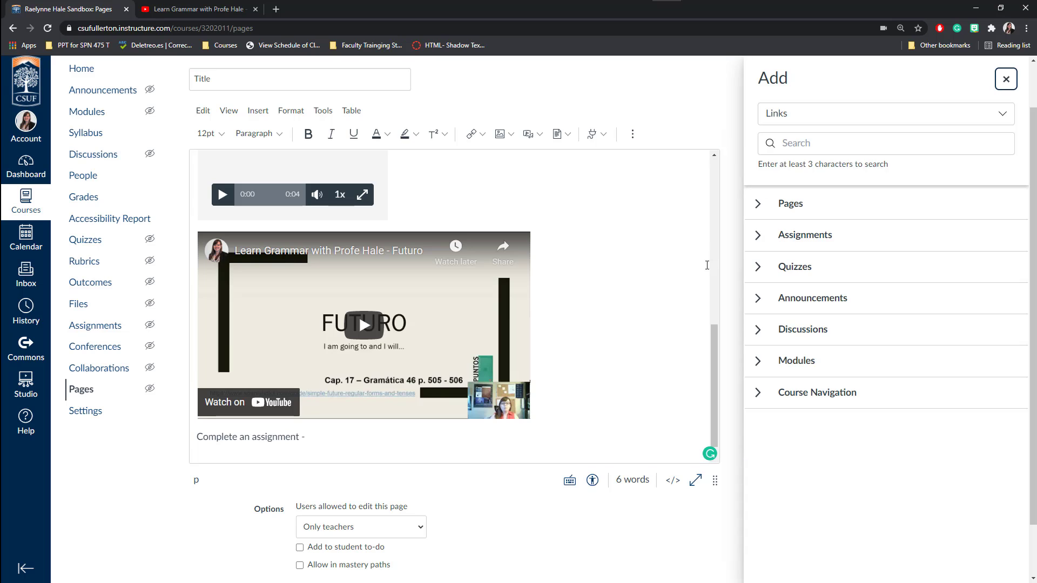
left_click(759, 210)
left_click(760, 260)
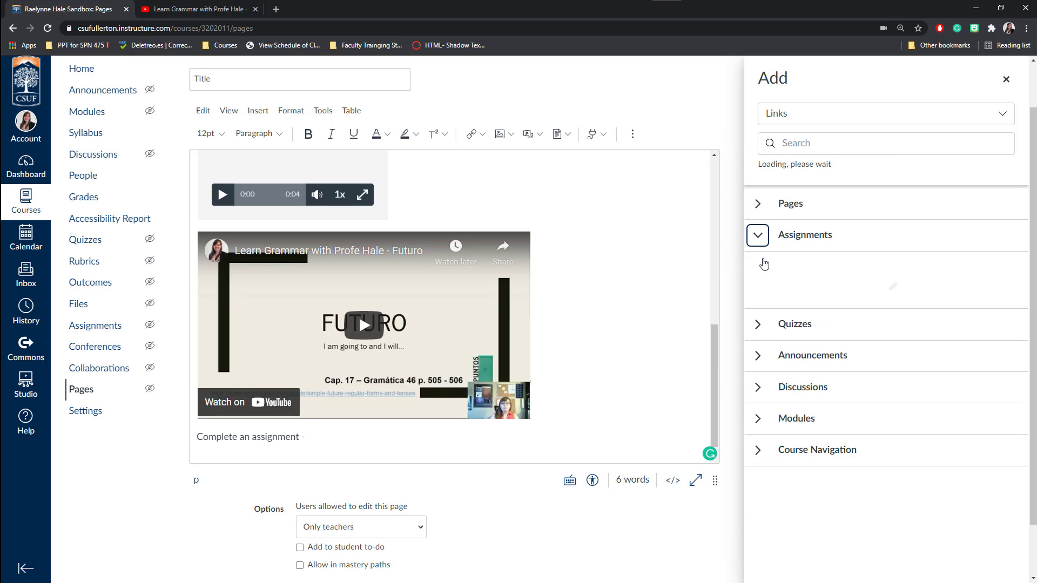
left_click(758, 393)
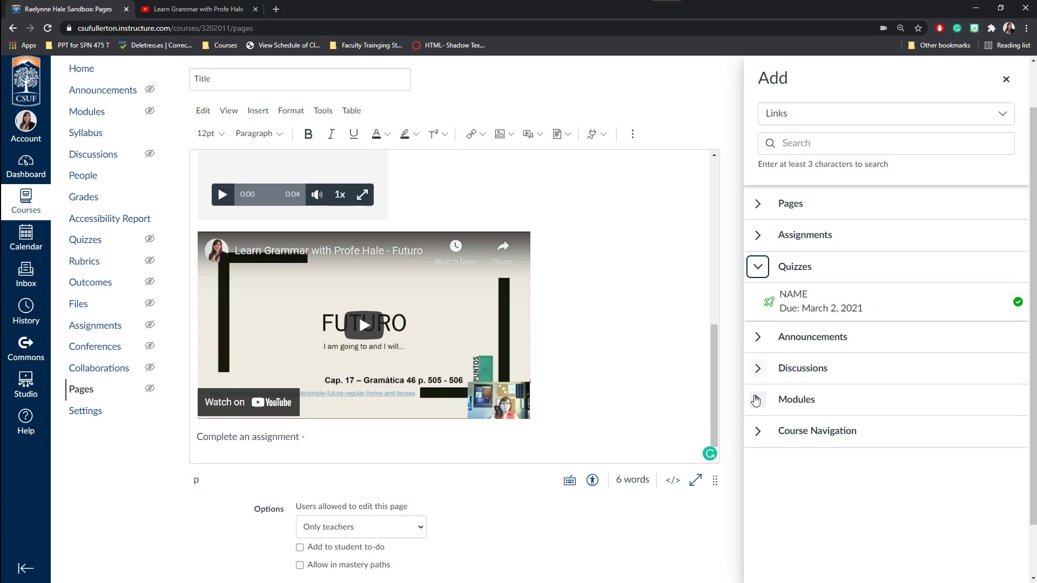
left_click(758, 335)
left_click(758, 372)
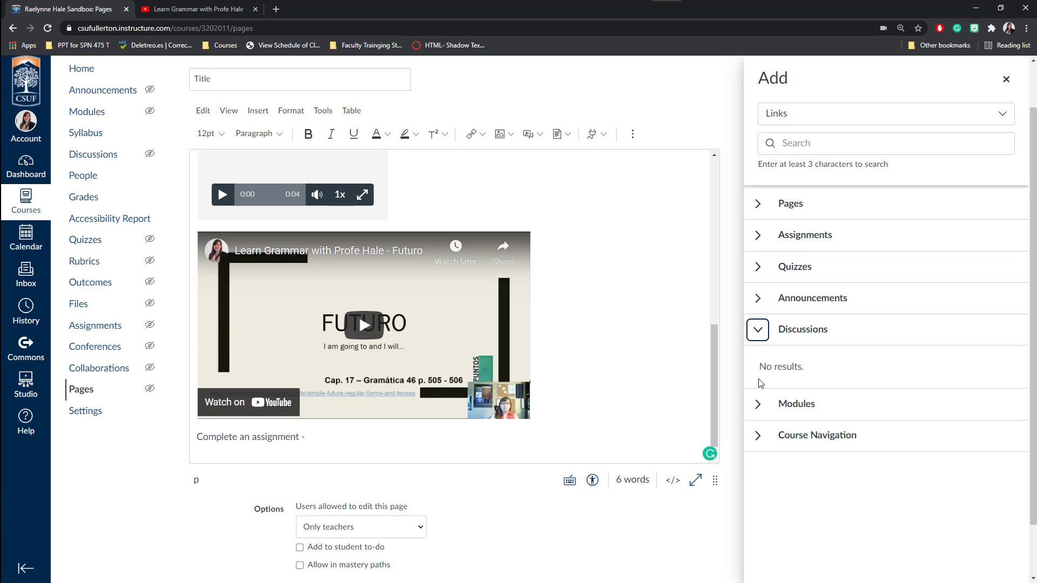
left_click(758, 401)
left_click(760, 445)
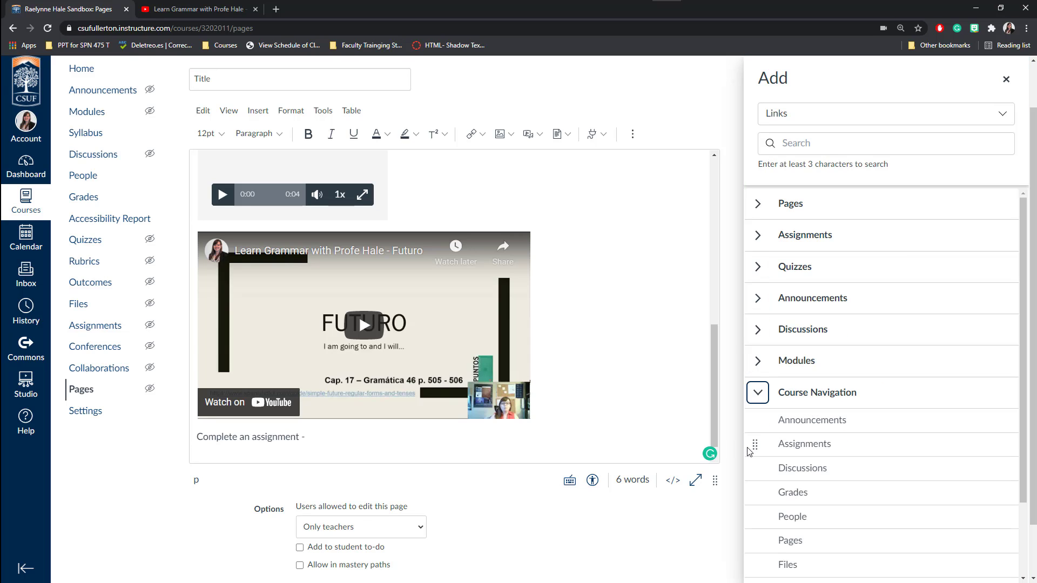
Insert a link to the NAME assignment from the Assignments list.
scroll(761, 433, "down", 2)
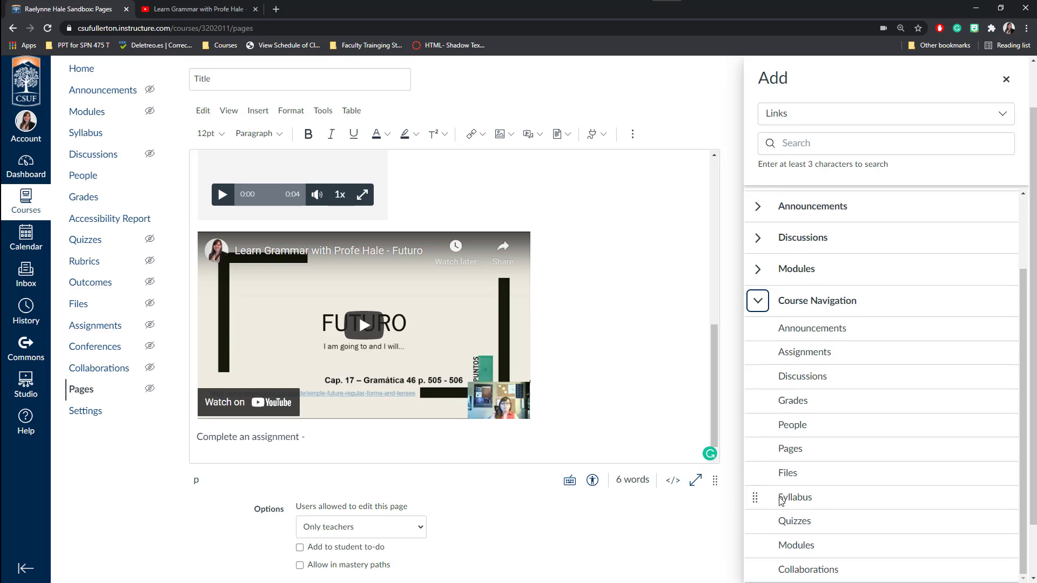
scroll(763, 430, "up", 2)
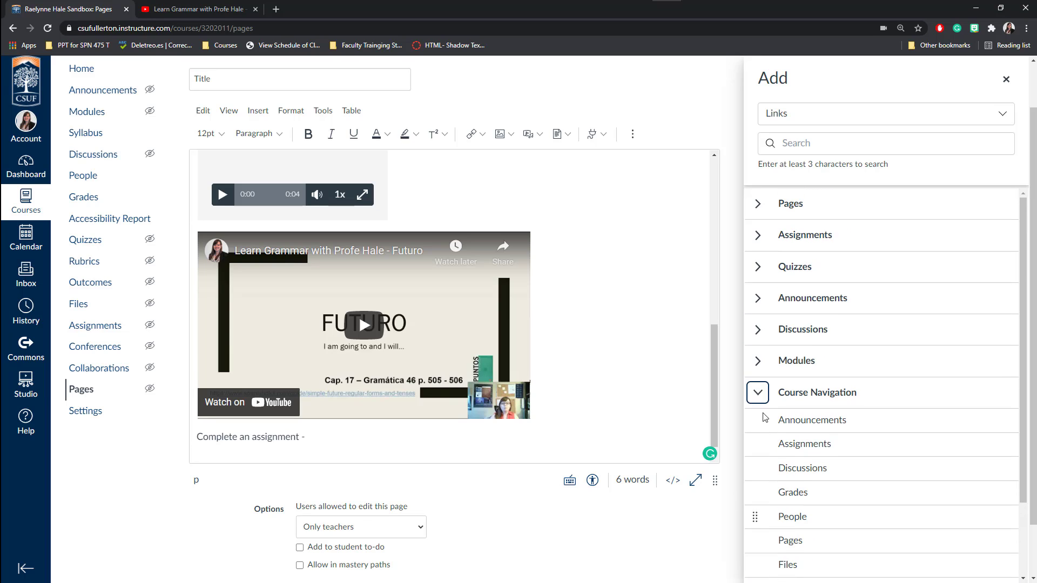
left_click(758, 236)
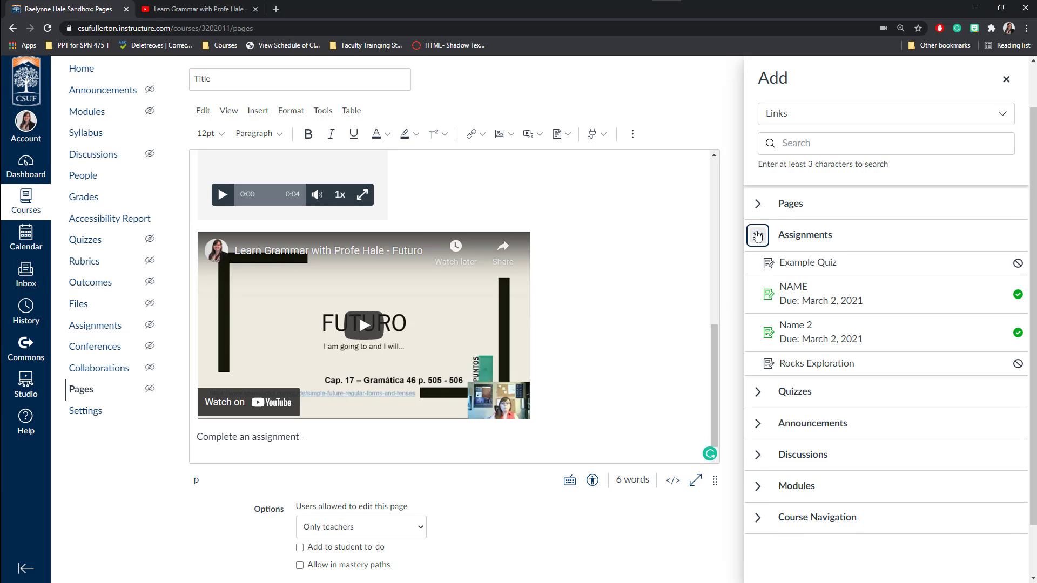
left_click(793, 290)
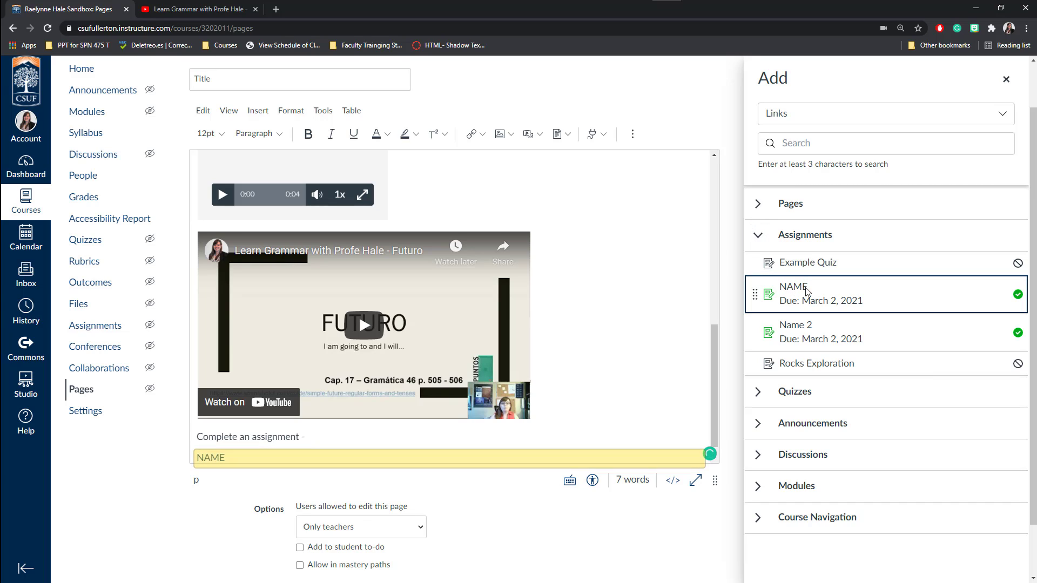
left_click(1007, 80)
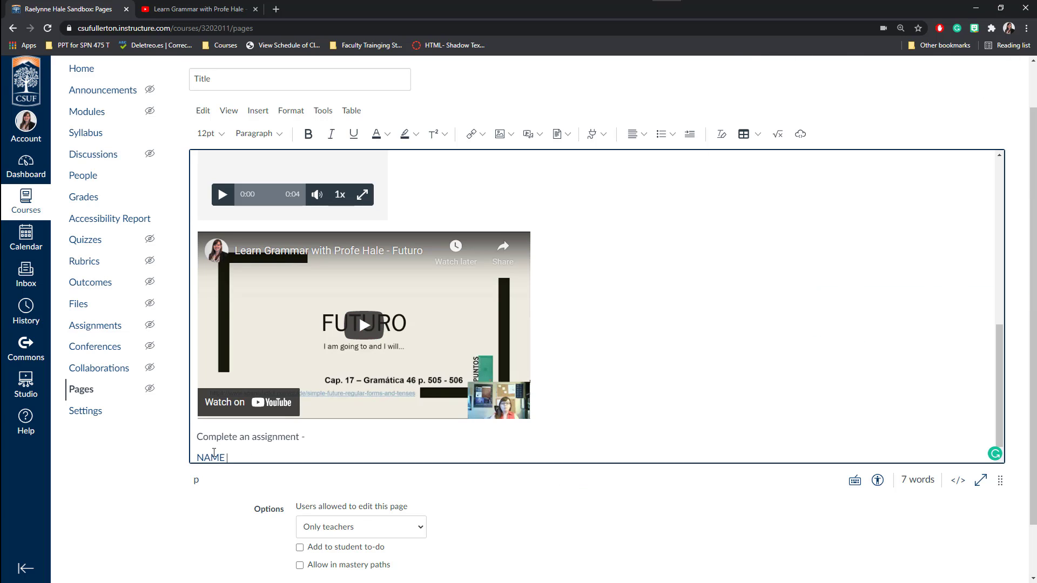
Check that the NAME link opens its quiz in a new tab, then add an empty line after it.
key("Return")
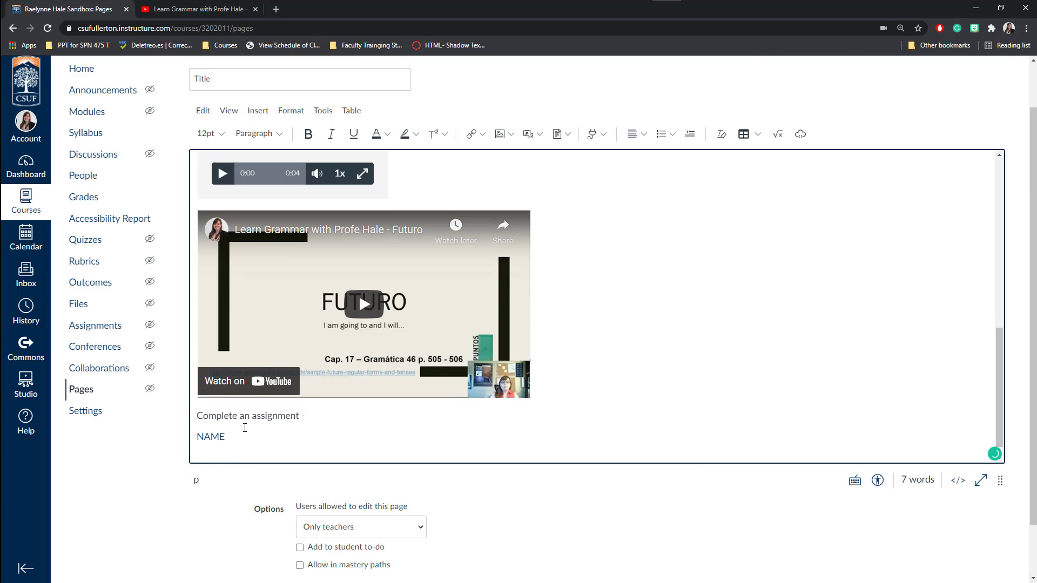
right_click(204, 438)
left_click(258, 183)
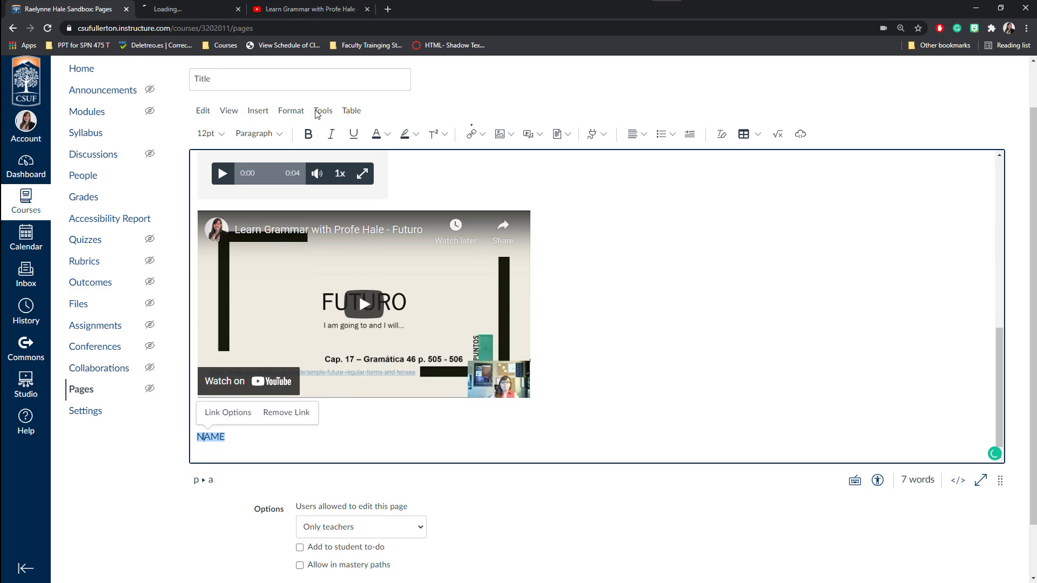
left_click(178, 8)
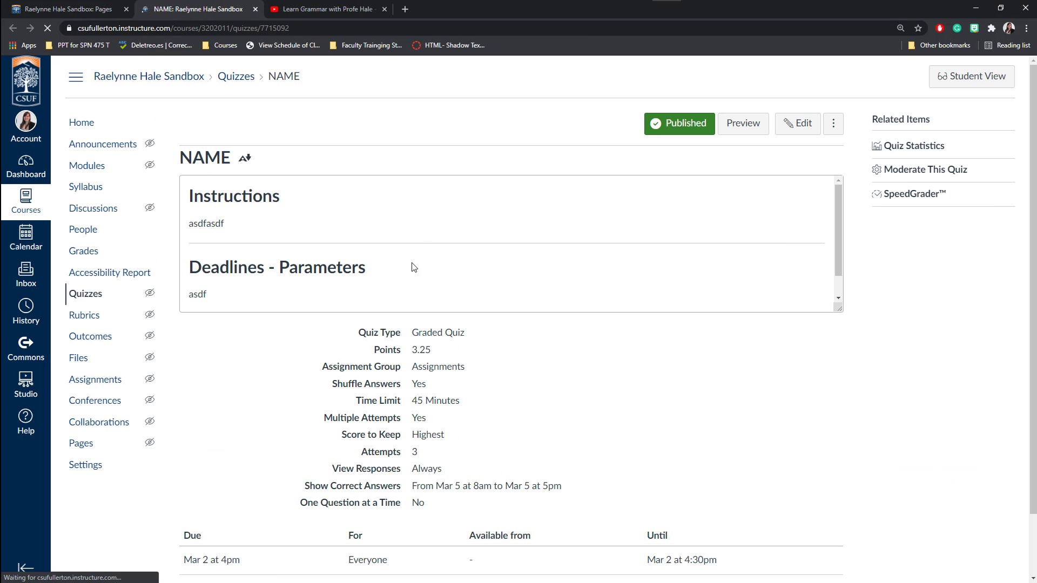
left_click(255, 9)
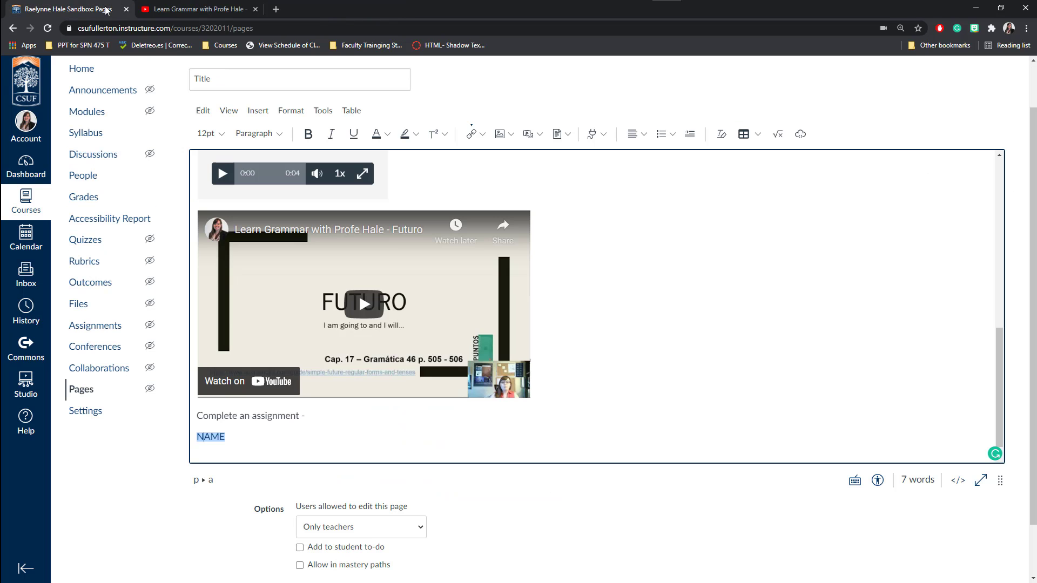
left_click(369, 440)
key("Return")
left_click(604, 136)
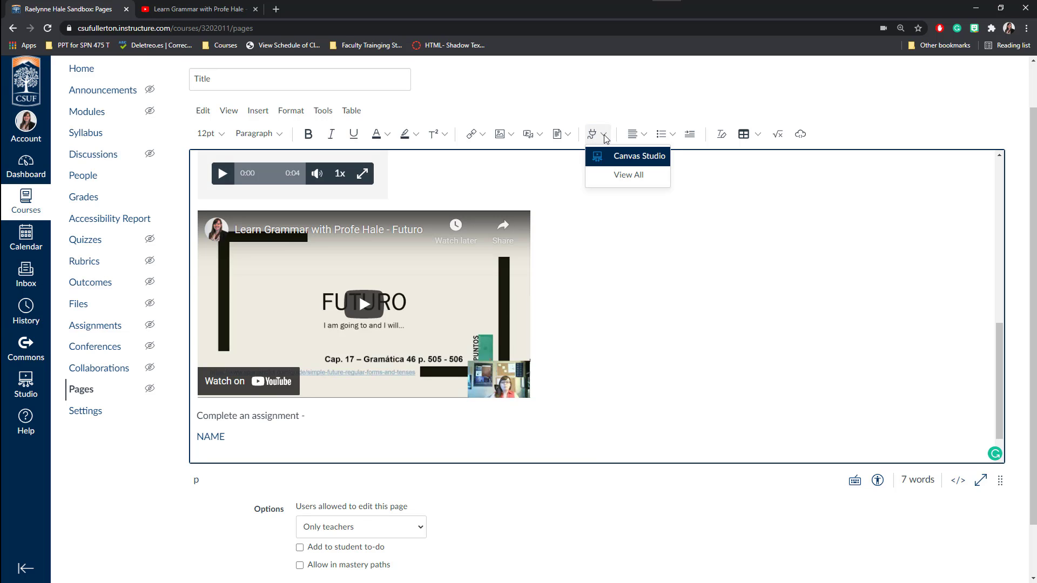
left_click(628, 181)
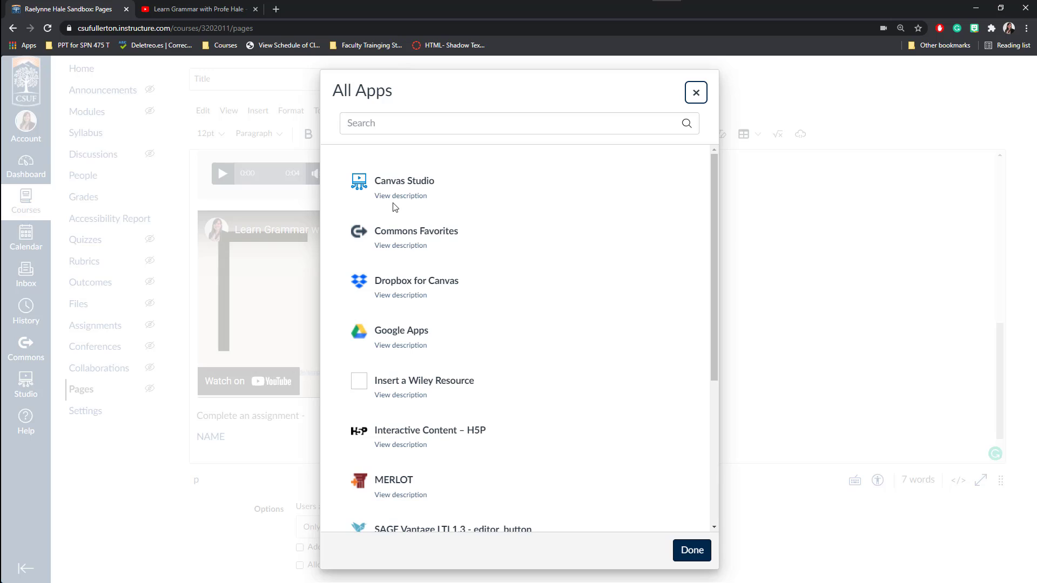
scroll(509, 296, "down", 3)
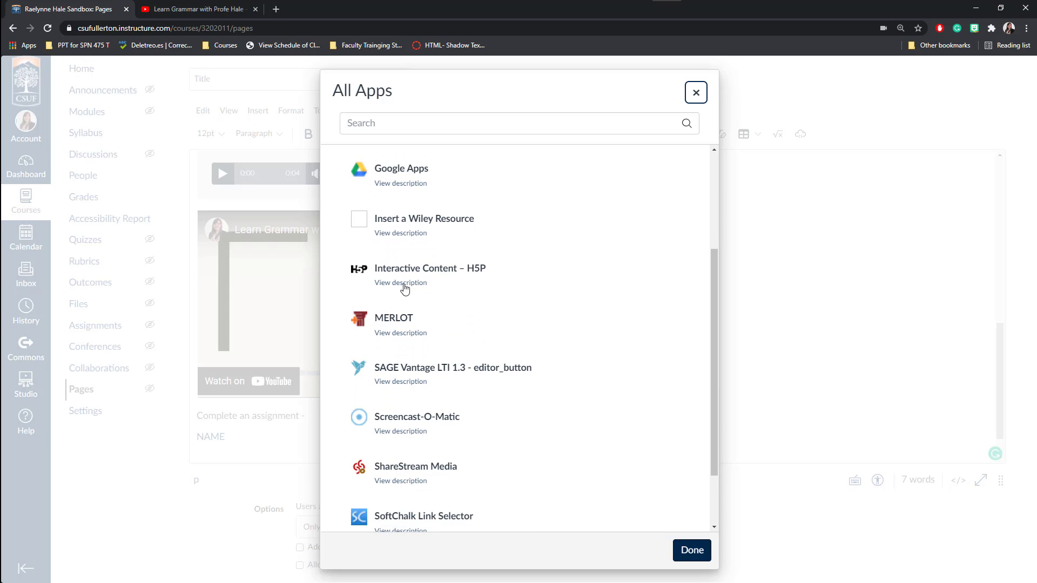
scroll(421, 289, "down", 2)
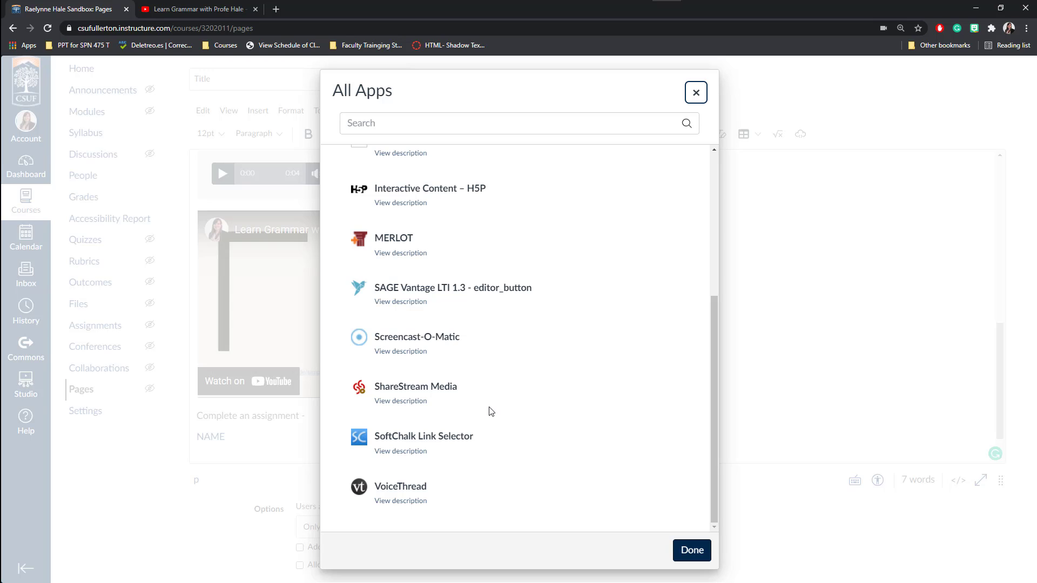
scroll(439, 406, "up", 5)
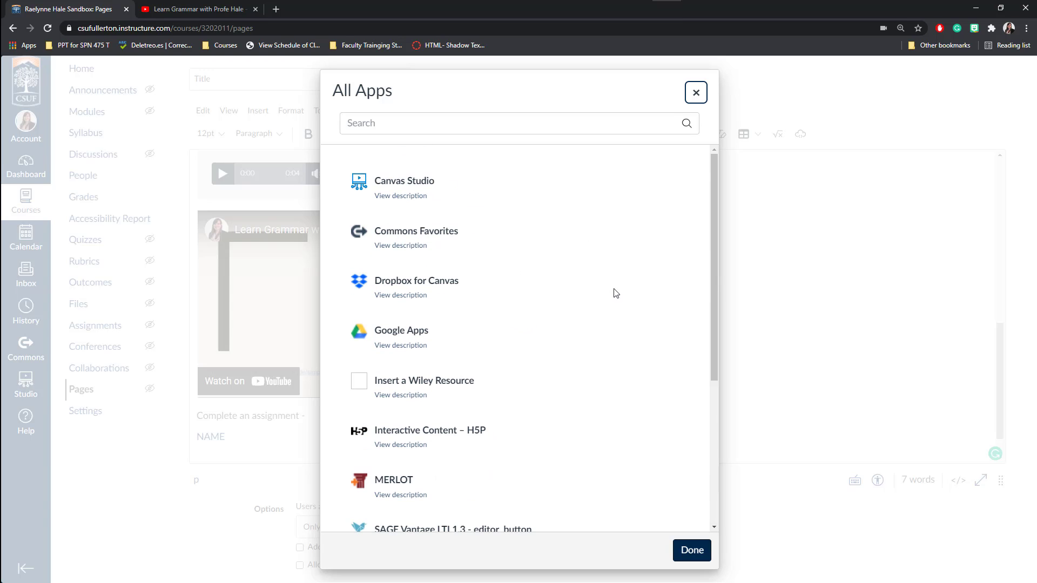
left_click(695, 93)
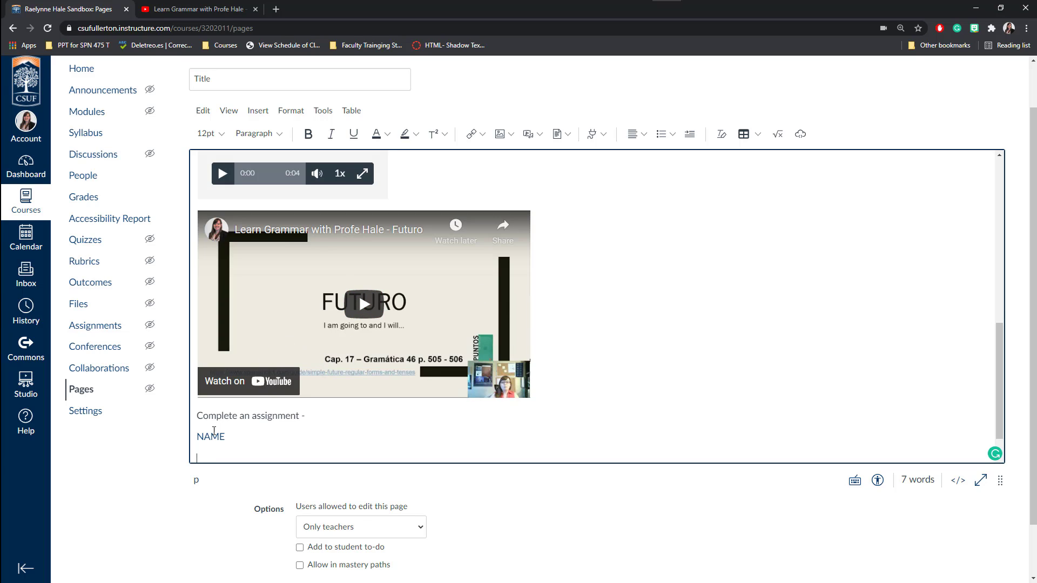
Type 'Access the powerpoint below:' and insert an uploaded link to Futuro - SPAN 102.pptx beneath it.
type("Acc")
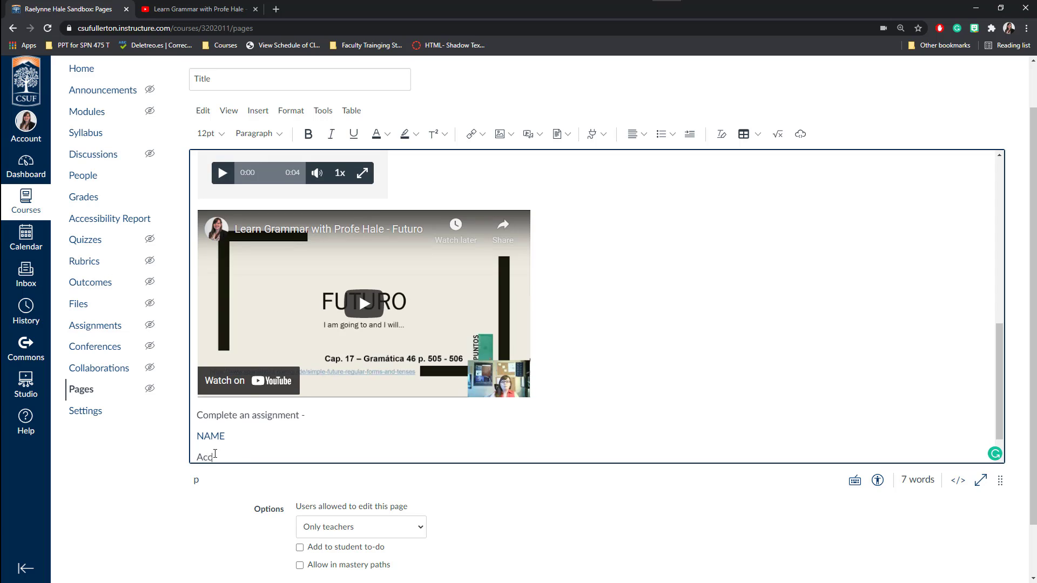
type("ess the powerpoi")
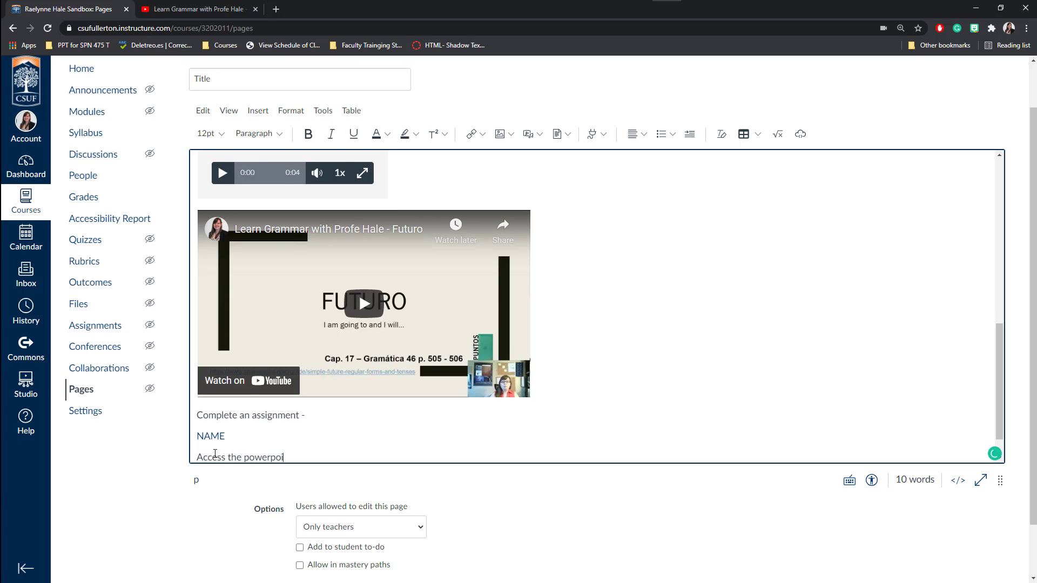
type("nt below:")
key("Return")
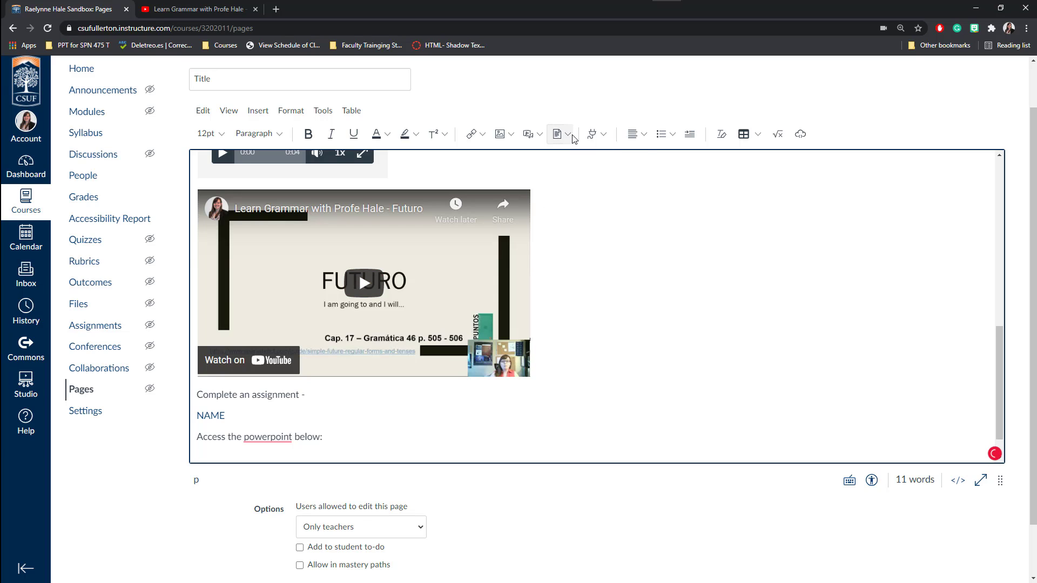
left_click(573, 136)
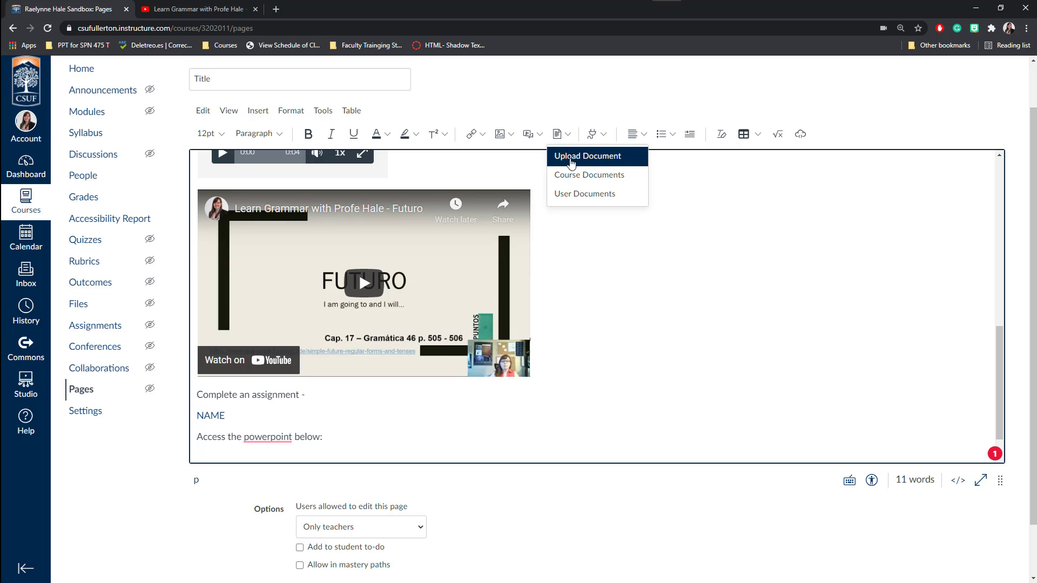
left_click(583, 156)
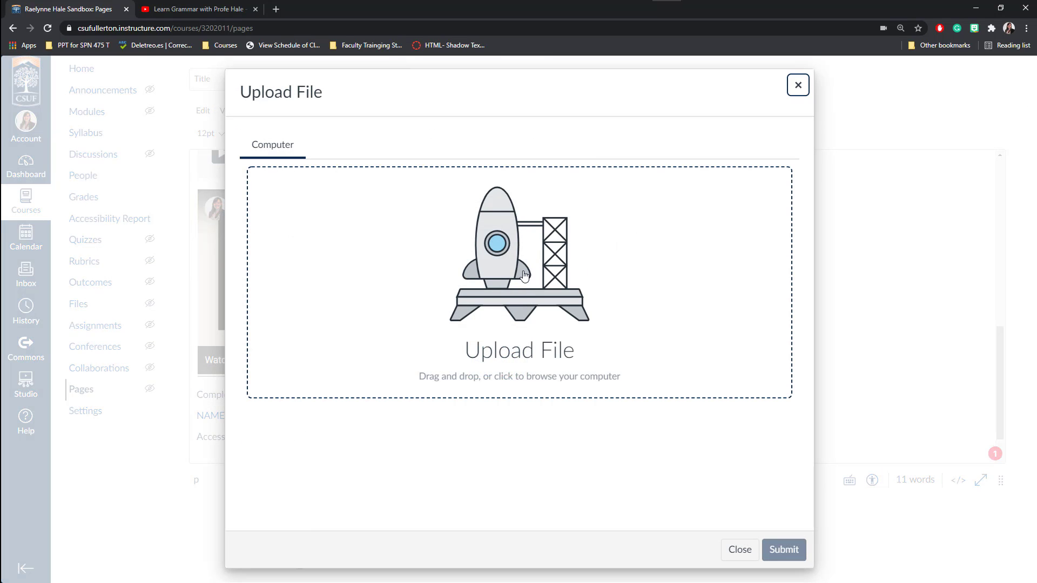
left_click(508, 267)
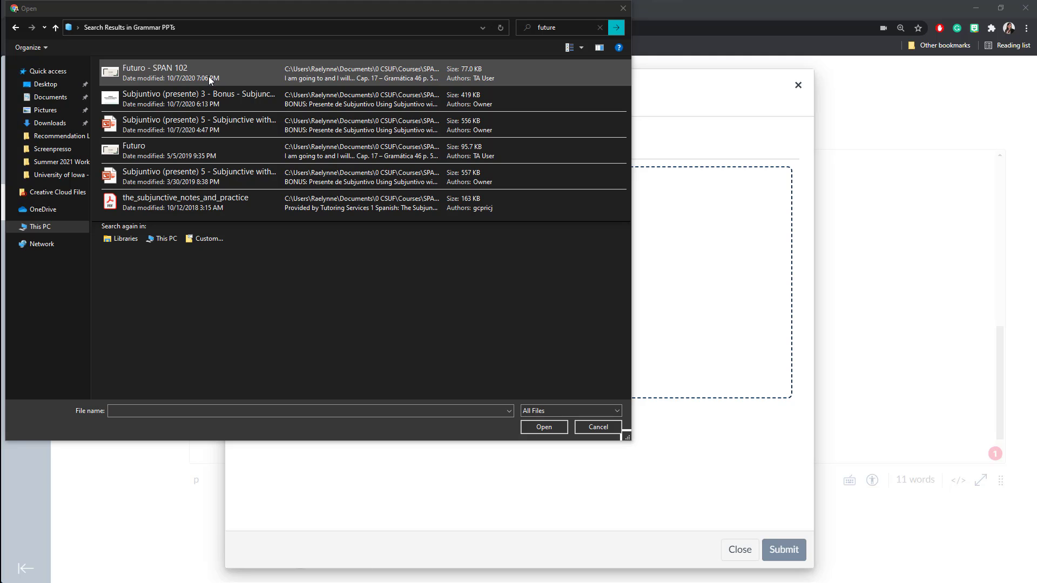
left_click(165, 70)
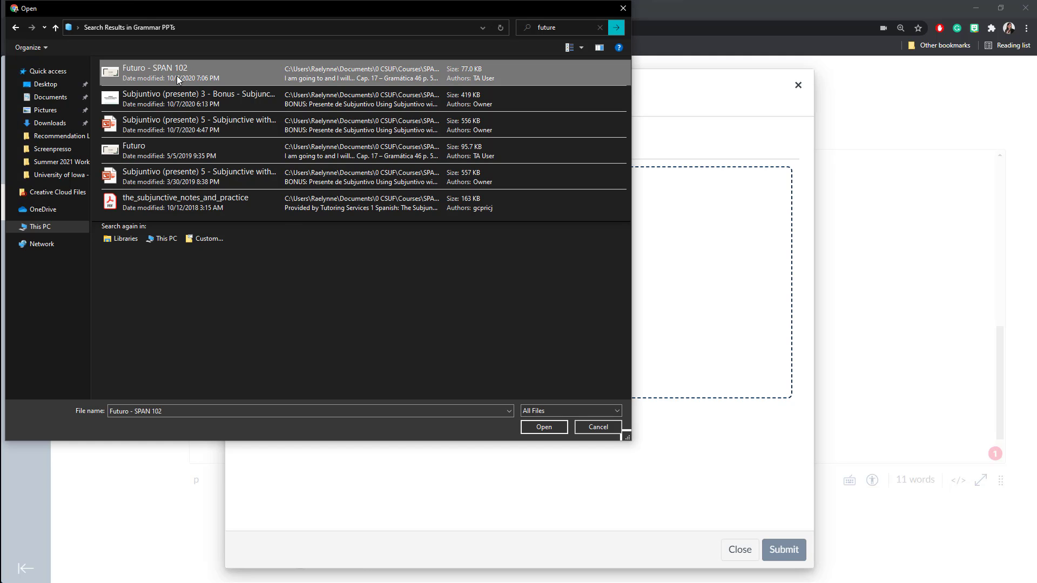
left_click(552, 427)
left_click(777, 550)
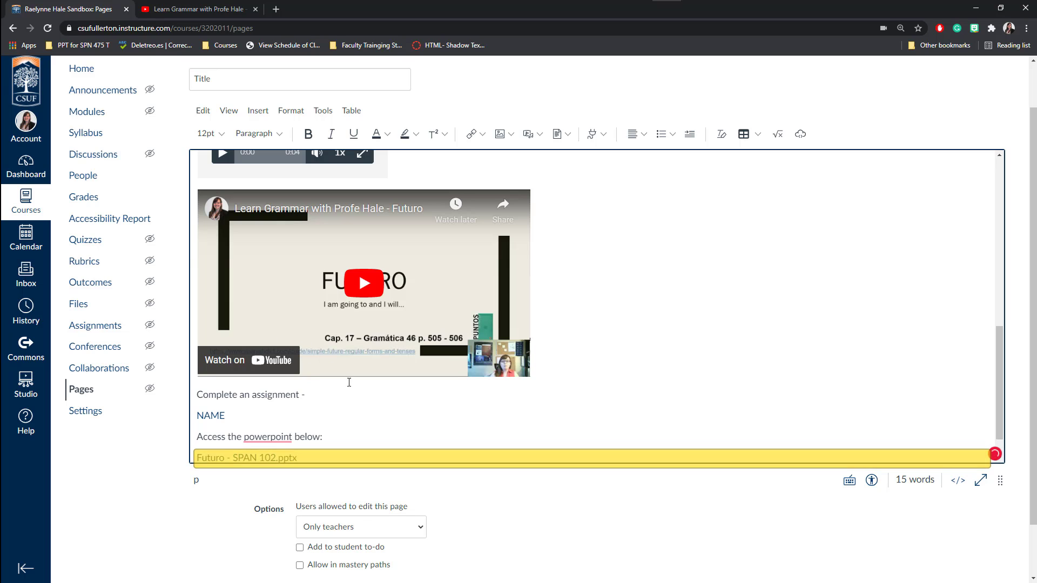
scroll(359, 396, "down", 2)
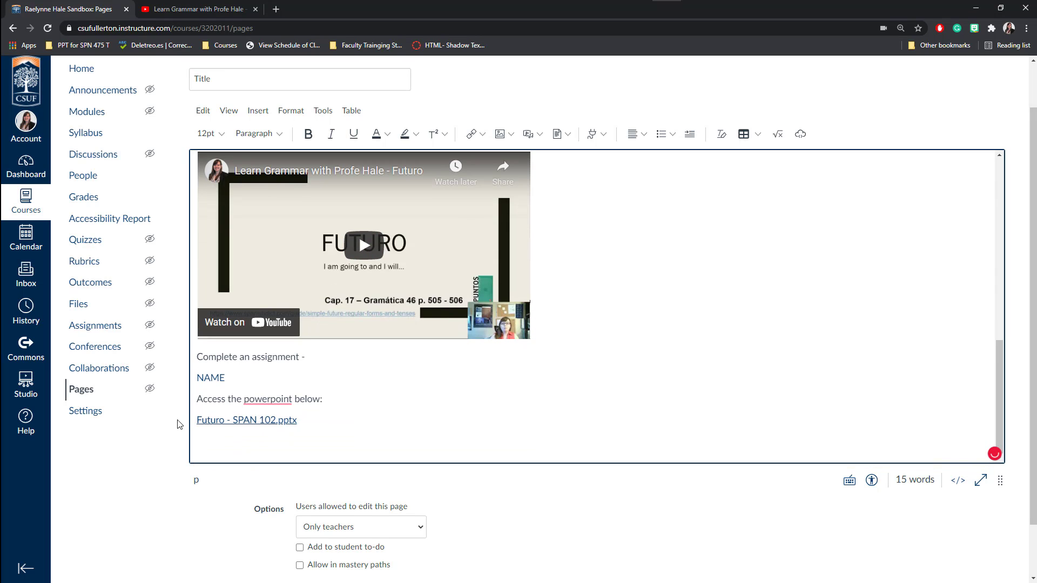
Rename the link 'Futuro - SPAN 102 PowerPoint', previewing inline without expanding by default.
left_click(244, 421)
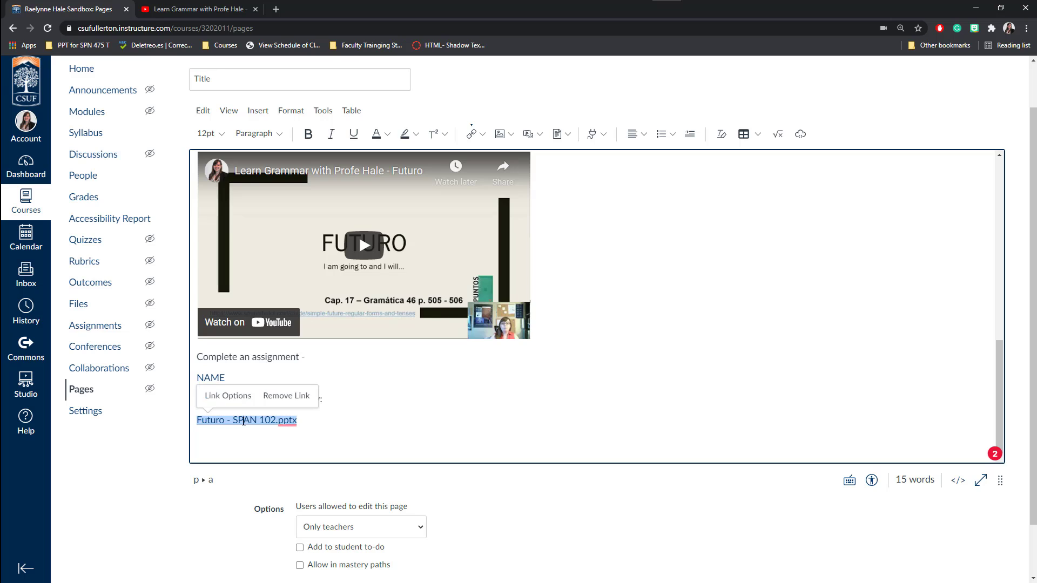
left_click(227, 396)
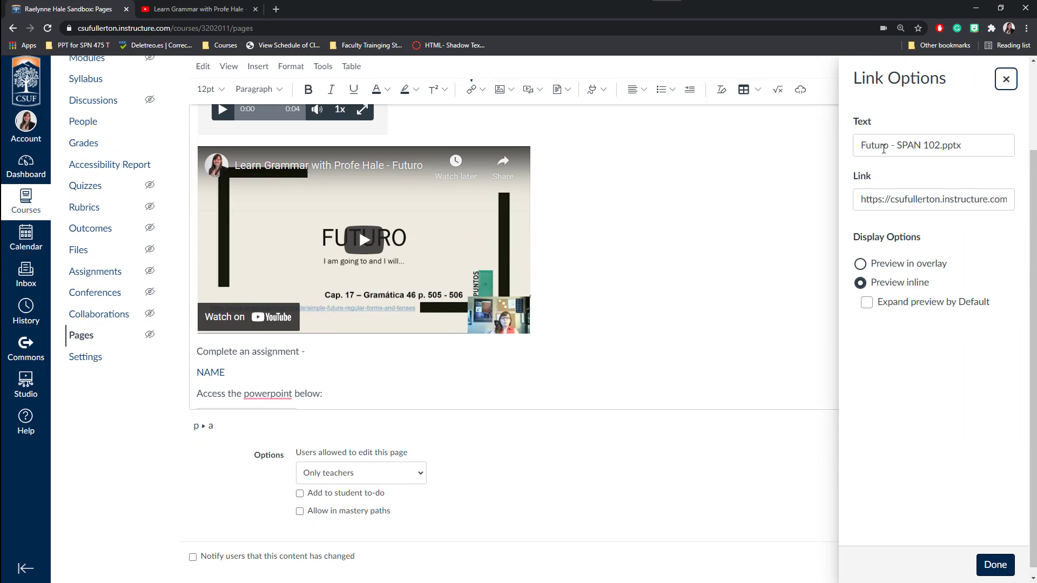
left_click(942, 147)
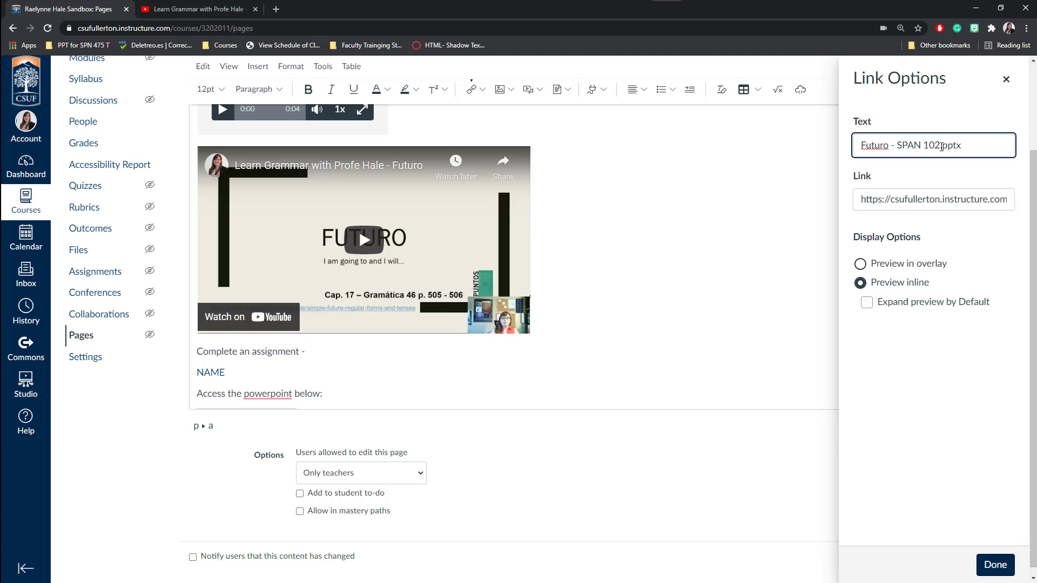
key("Delete")
key("Delete")
key("Delete")
key("Delete")
key("Delete")
left_click(908, 201)
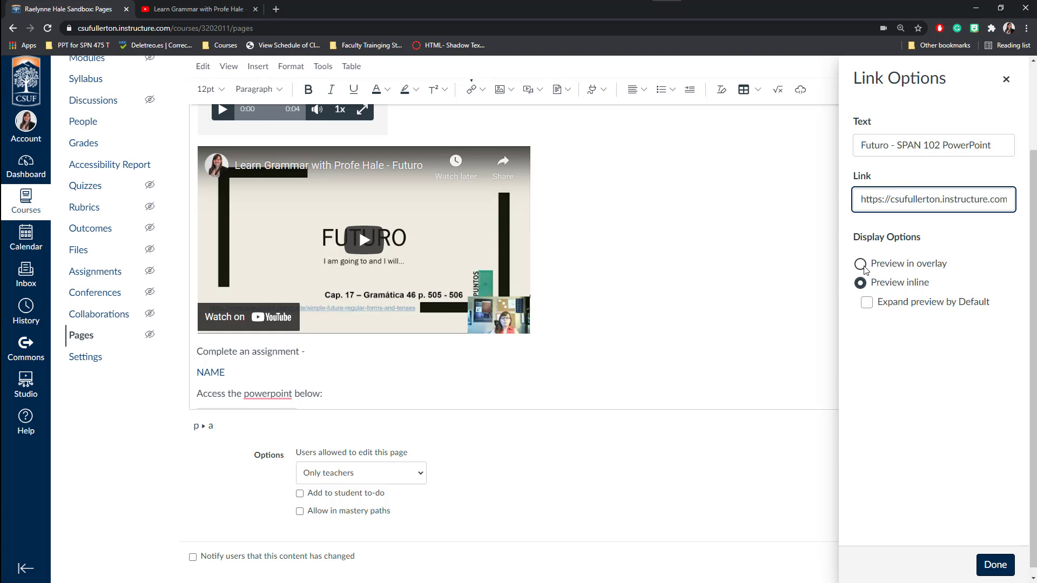
left_click_drag(873, 264, 950, 265)
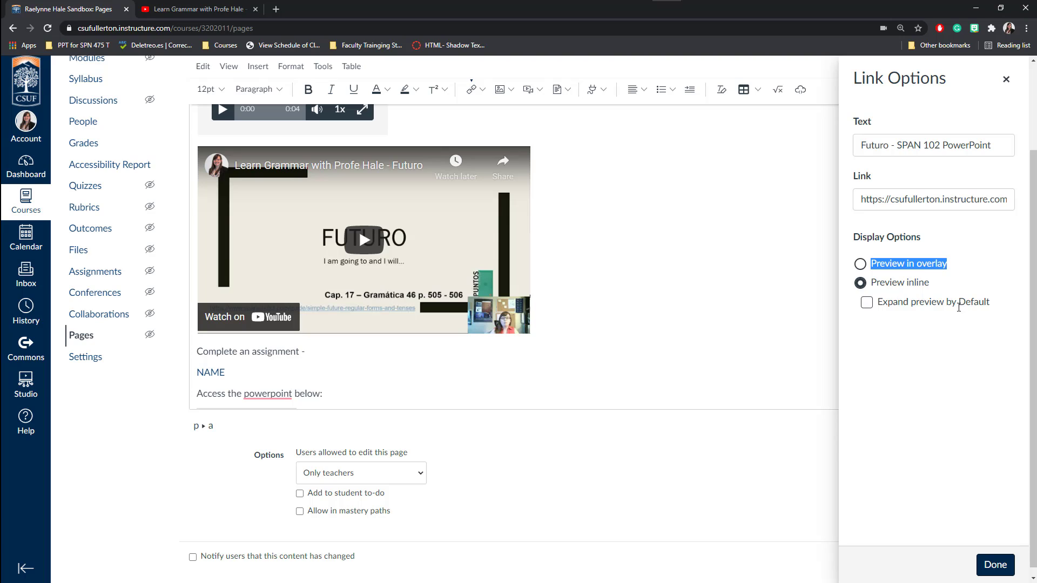
left_click(867, 303)
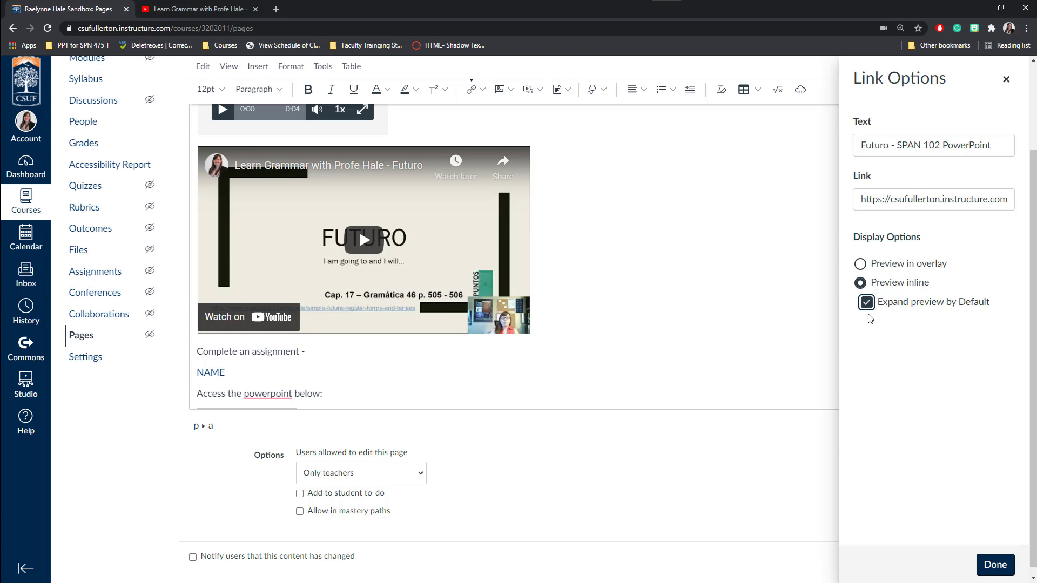
left_click(868, 304)
left_click(997, 565)
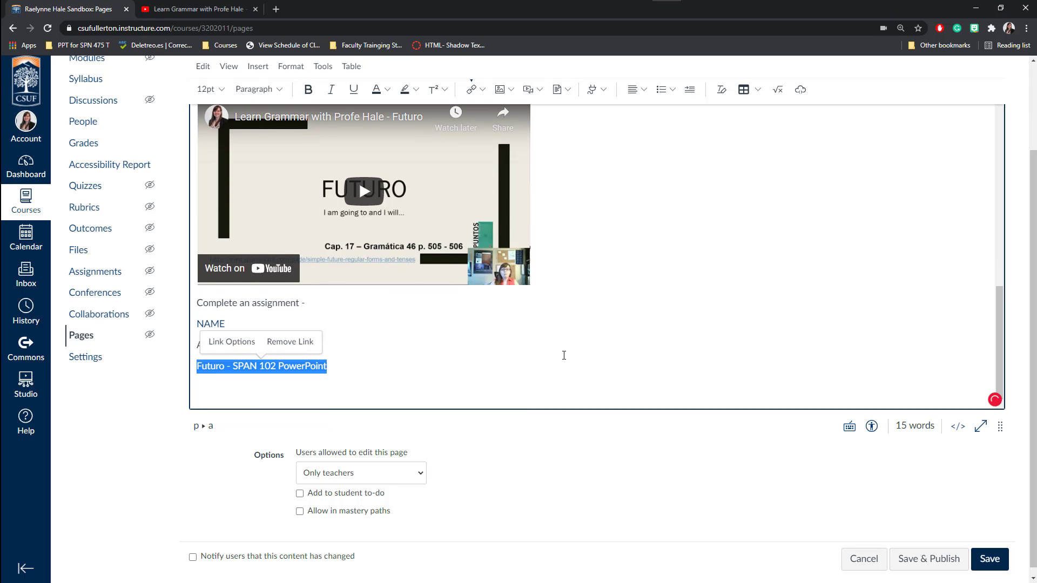
left_click(325, 387)
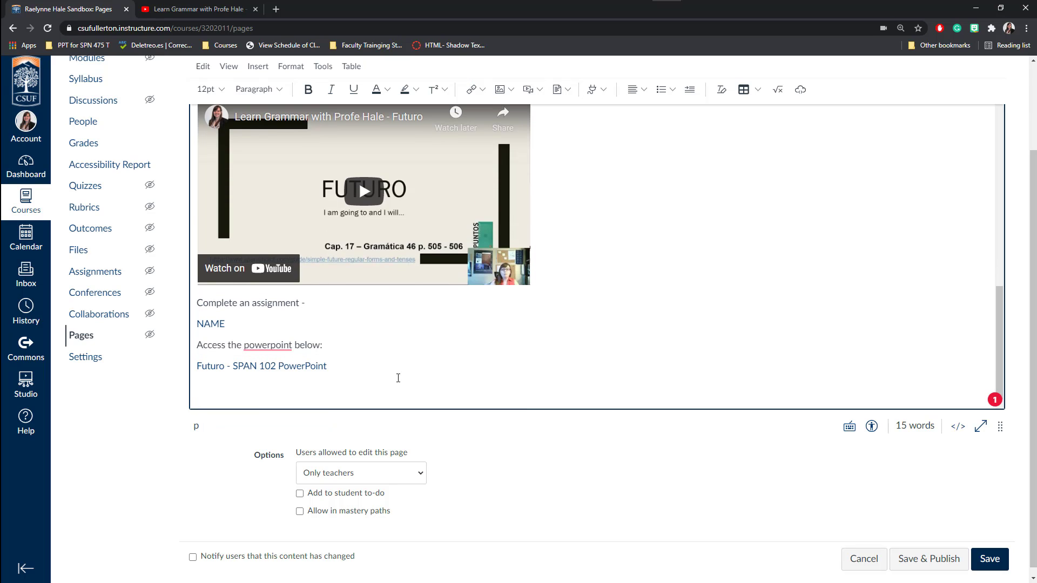
scroll(398, 378, "up", 15)
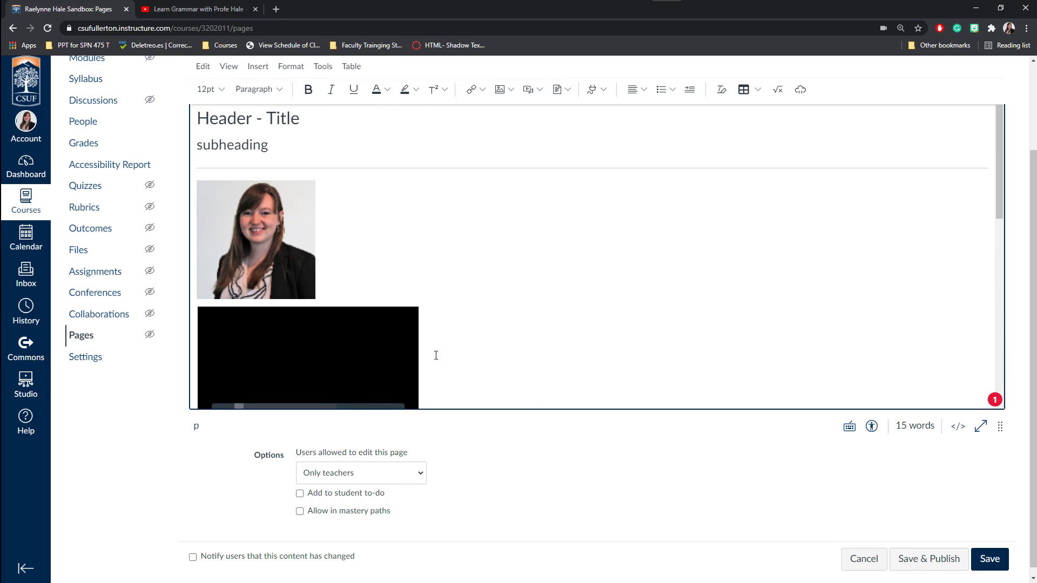
scroll(542, 263, "up", 3)
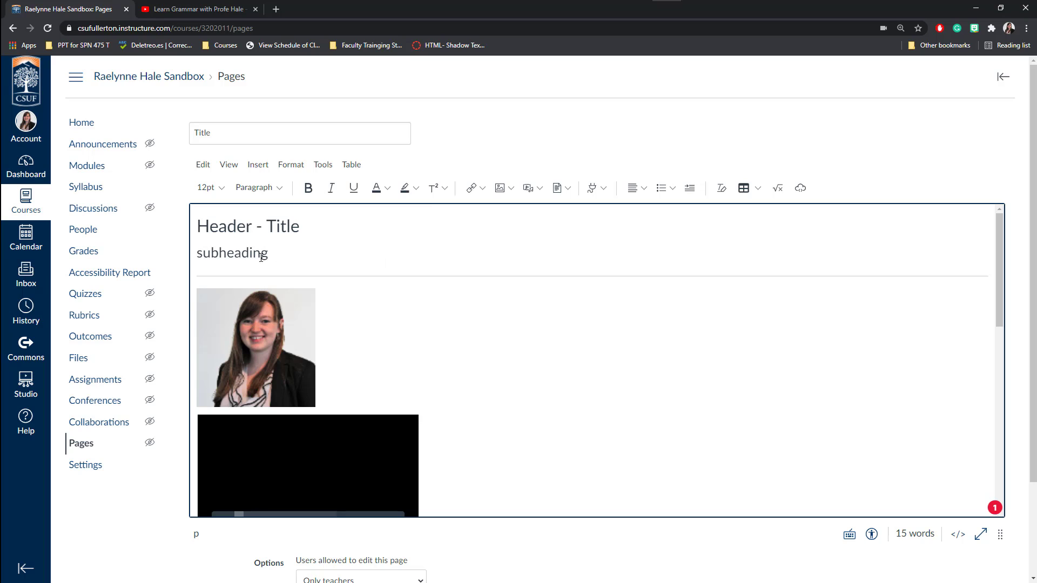
Try centre and right alignment on the subheading, leave it left-aligned, and add an empty paragraph below.
left_click(196, 255)
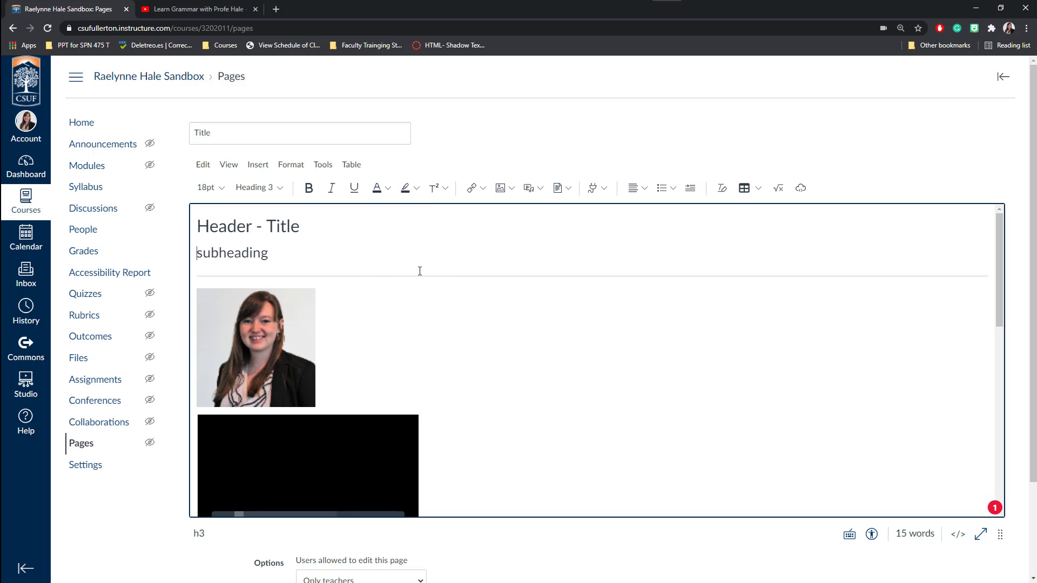
left_click(643, 194)
left_click(660, 217)
left_click(636, 186)
left_click(643, 188)
left_click(684, 212)
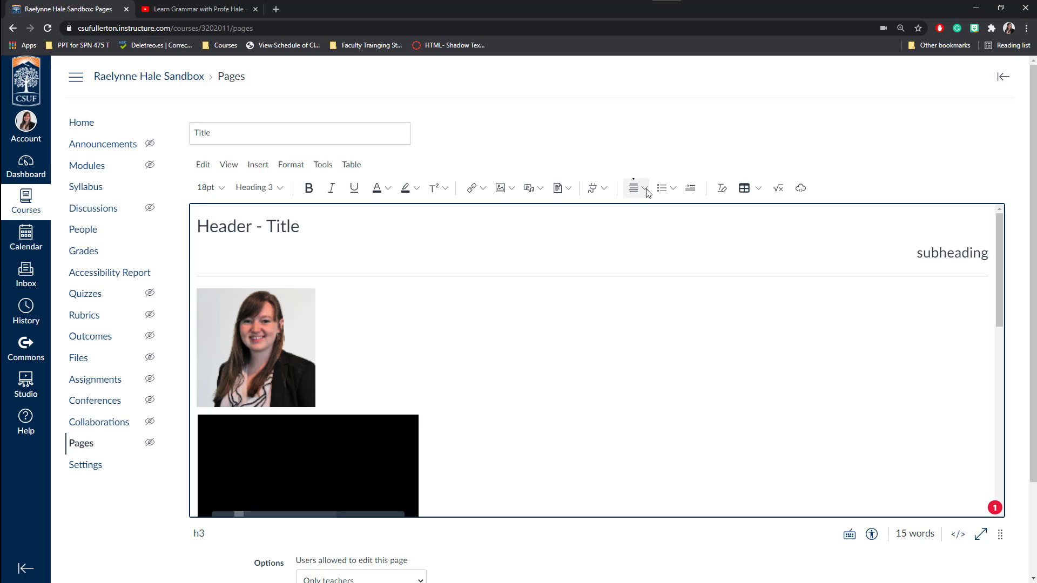
left_click(648, 193)
left_click(637, 214)
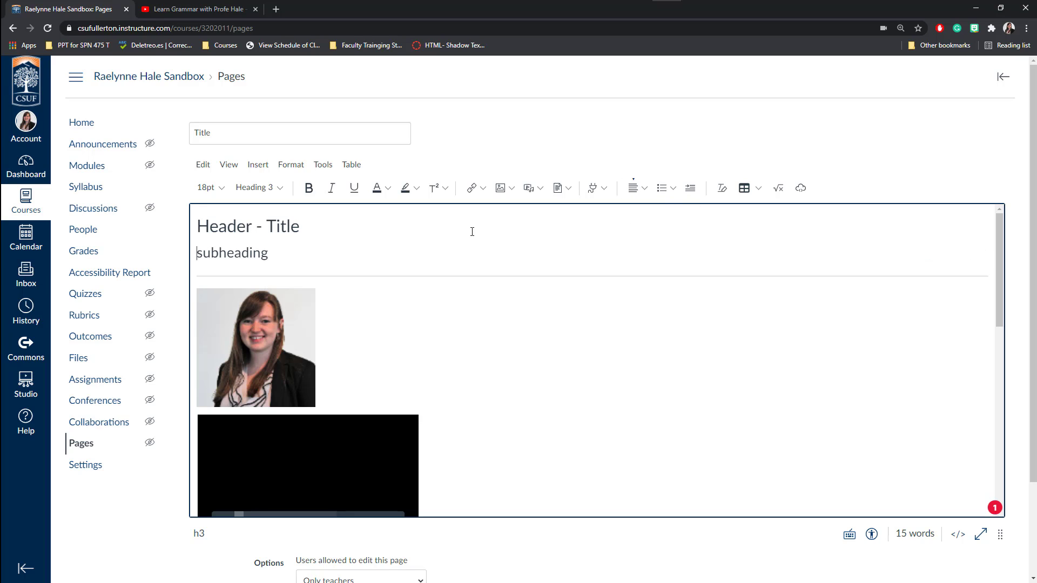
left_click(486, 252)
key("Return")
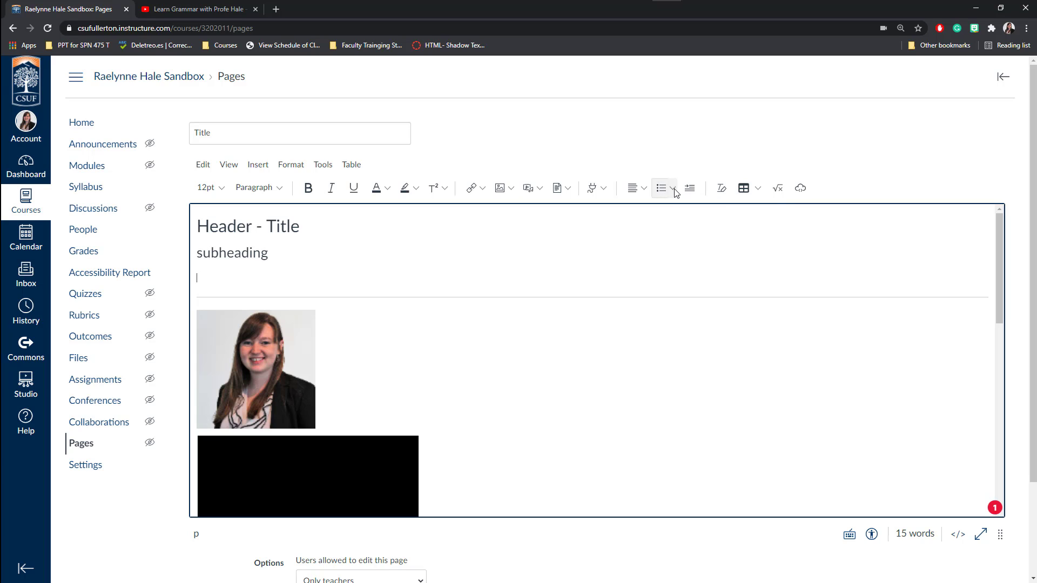
Create a numbered list of step 1, step 2 and step 3, ending with a plain paragraph.
left_click(673, 189)
left_click(667, 235)
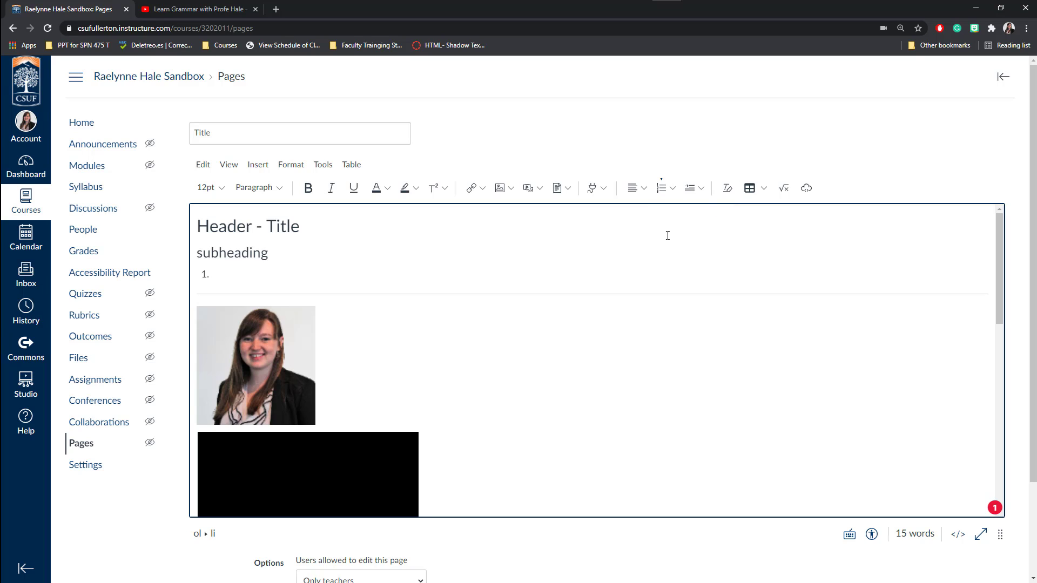
type("step 1")
key("Return")
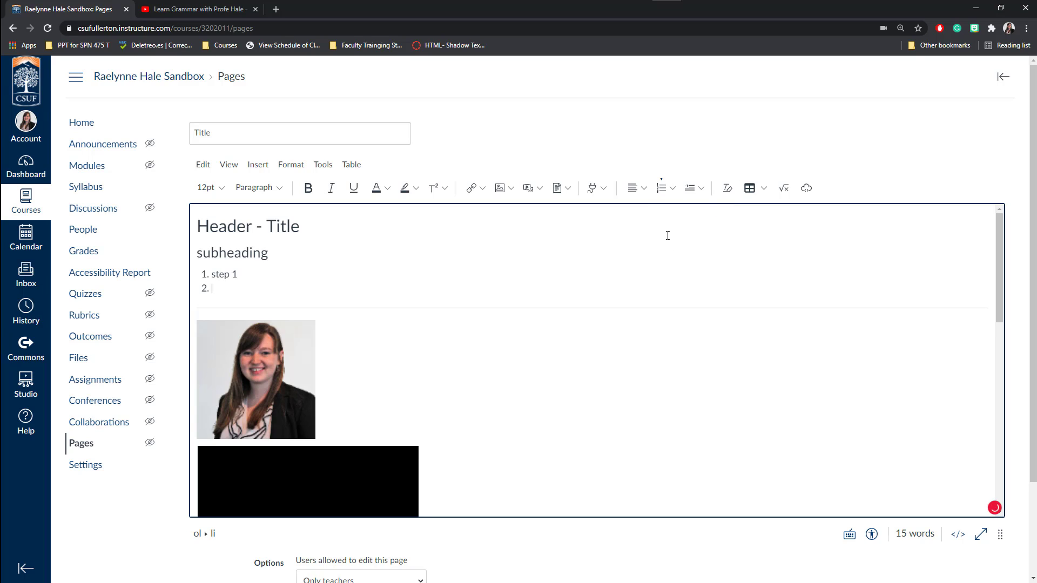
type("step 2")
key("Return")
type("ste")
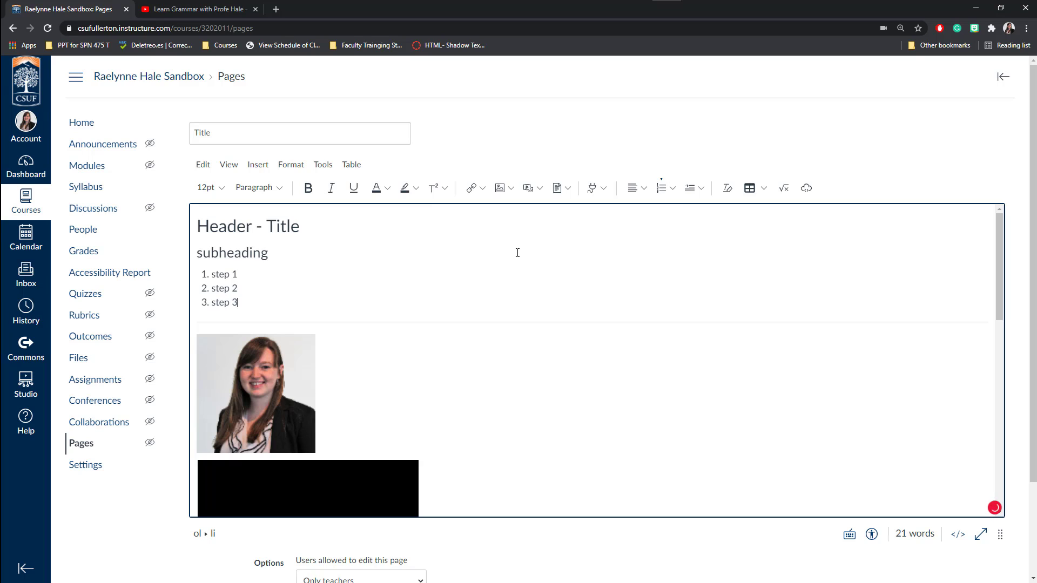
key("Return")
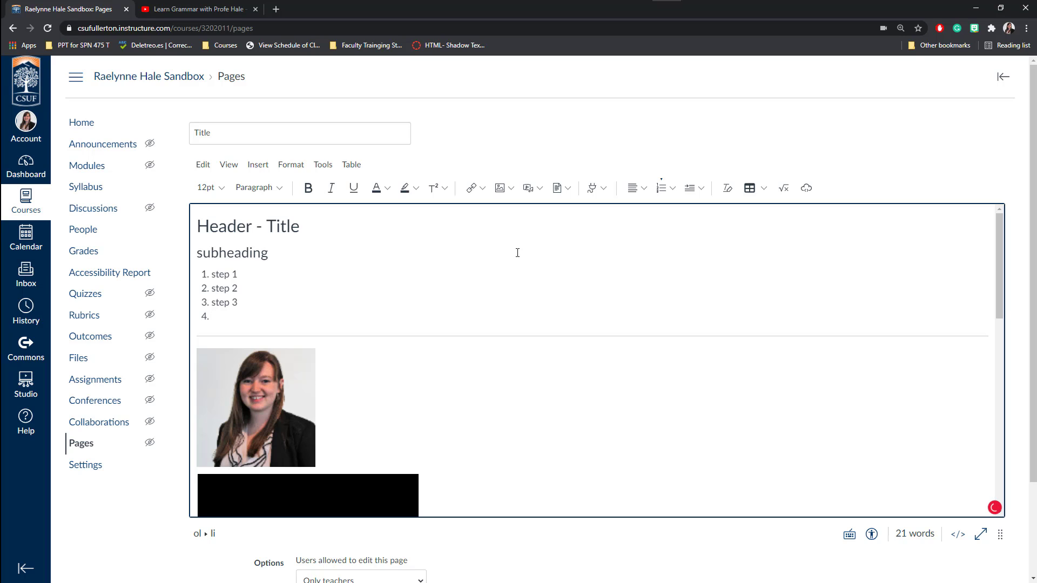
key("Return")
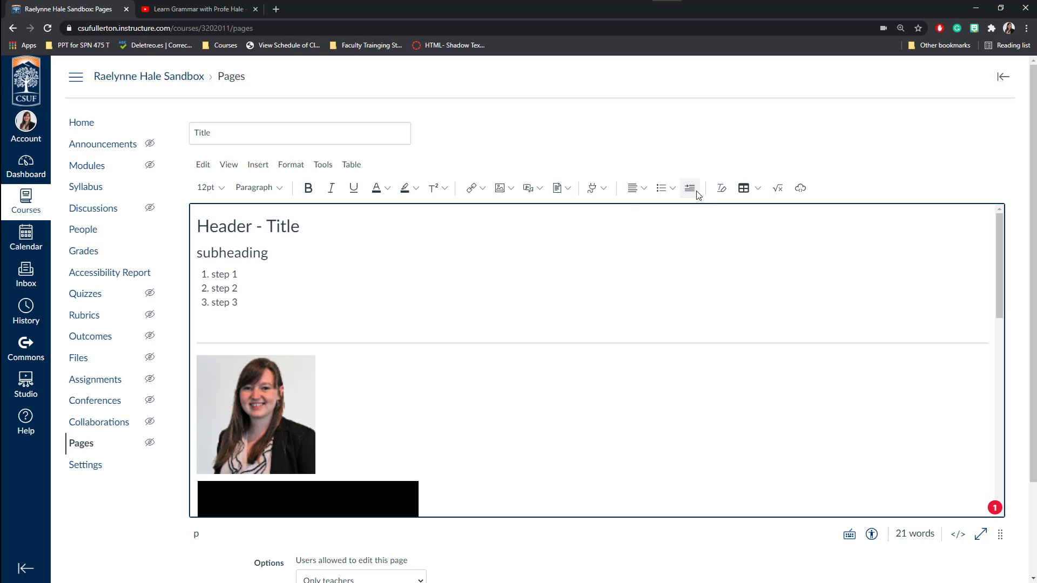
Indent the three list items one level, then remove the extra indent again.
left_click_drag(248, 304, 205, 279)
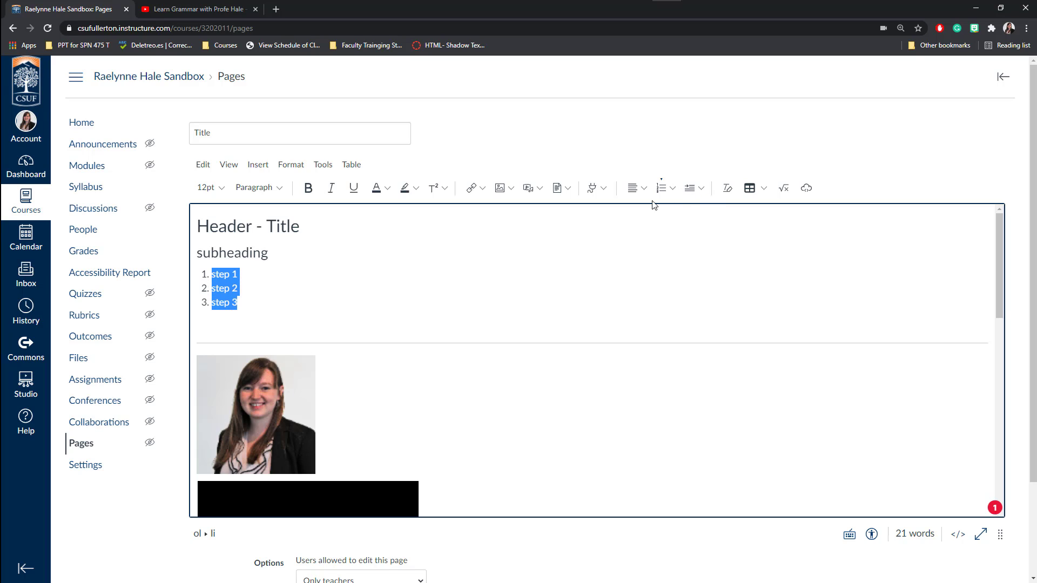
left_click(692, 194)
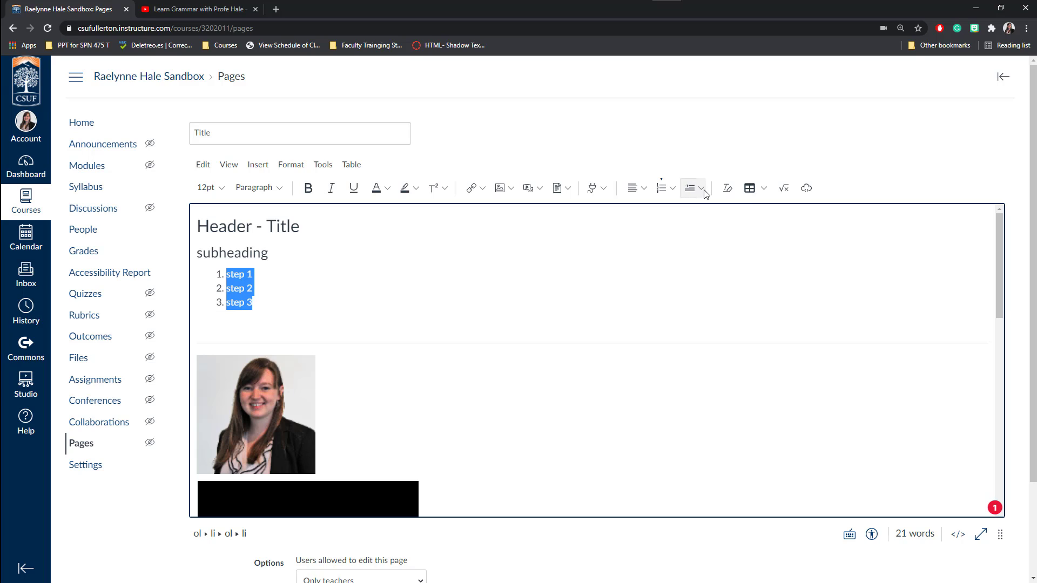
left_click(704, 193)
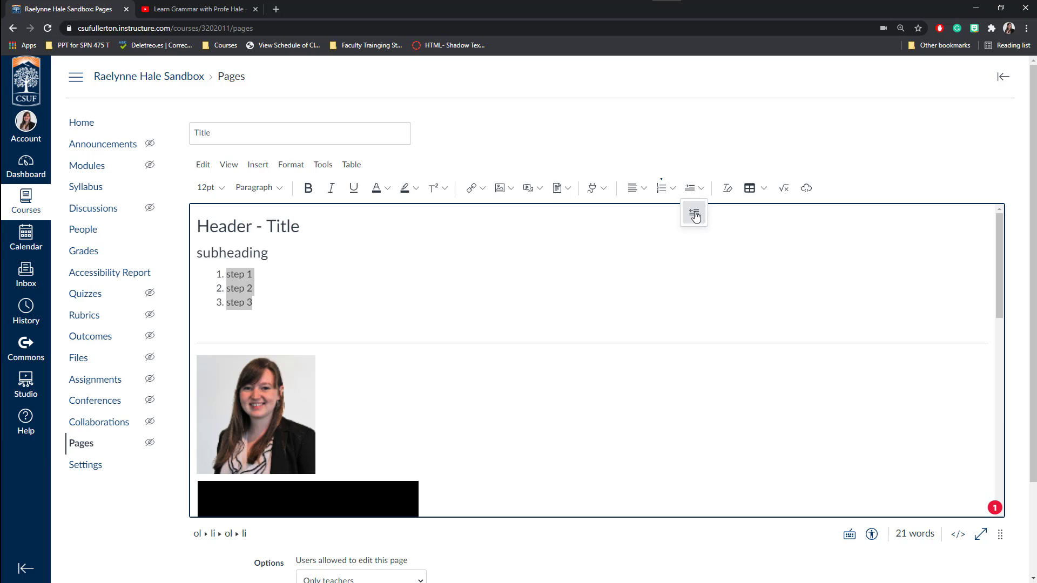
left_click(694, 213)
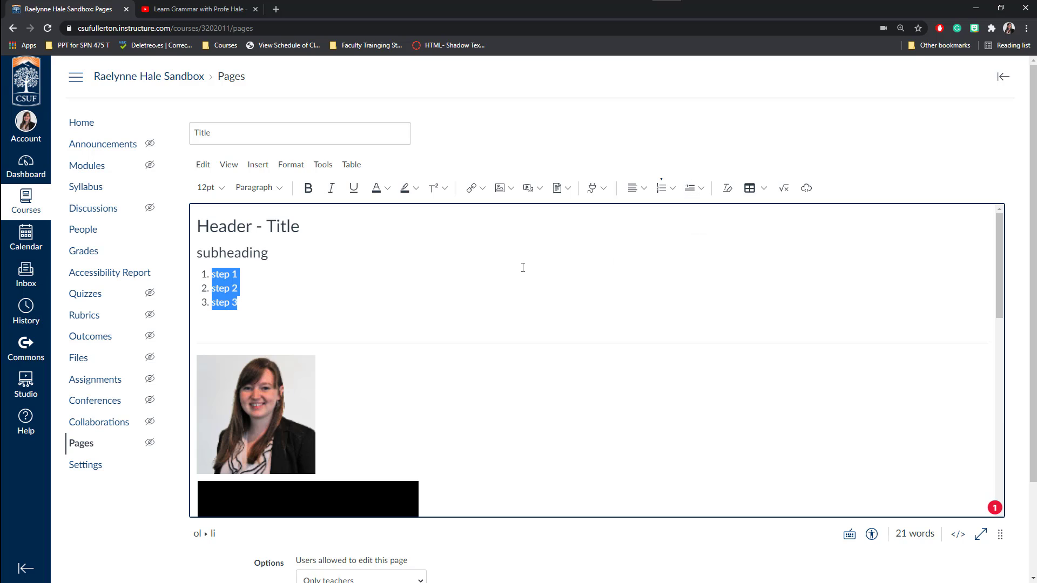
left_click(428, 329)
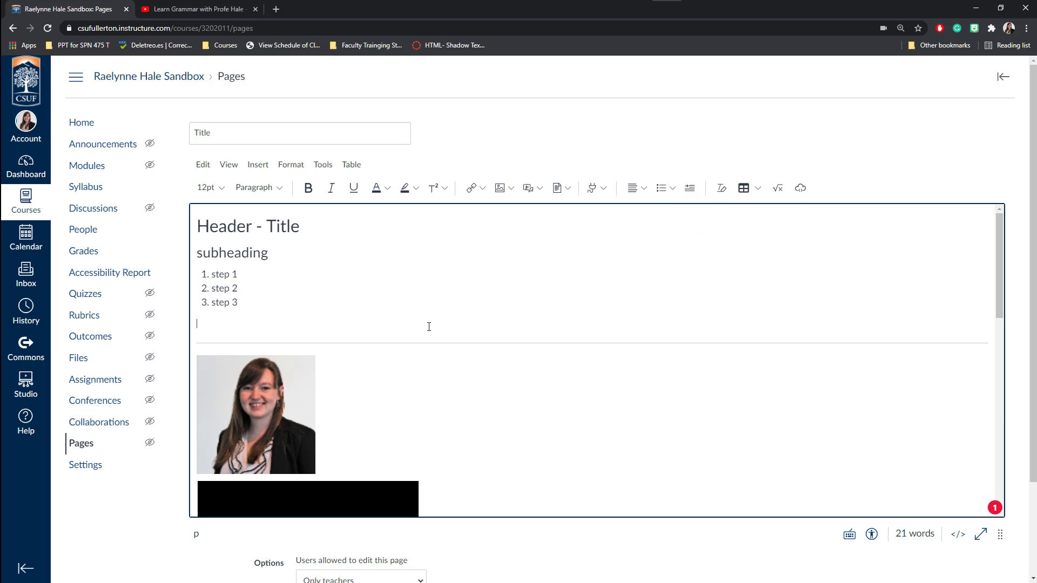
View and close the editor's keyboard shortcuts, then run and close the Accessibility Checker.
scroll(429, 327, "down", 3)
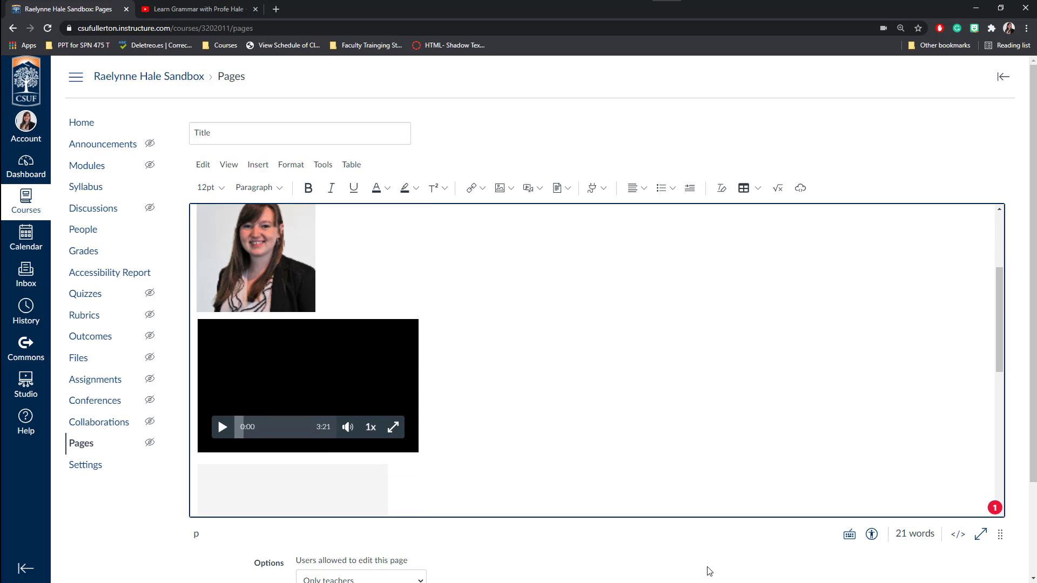
scroll(706, 567, "down", 2)
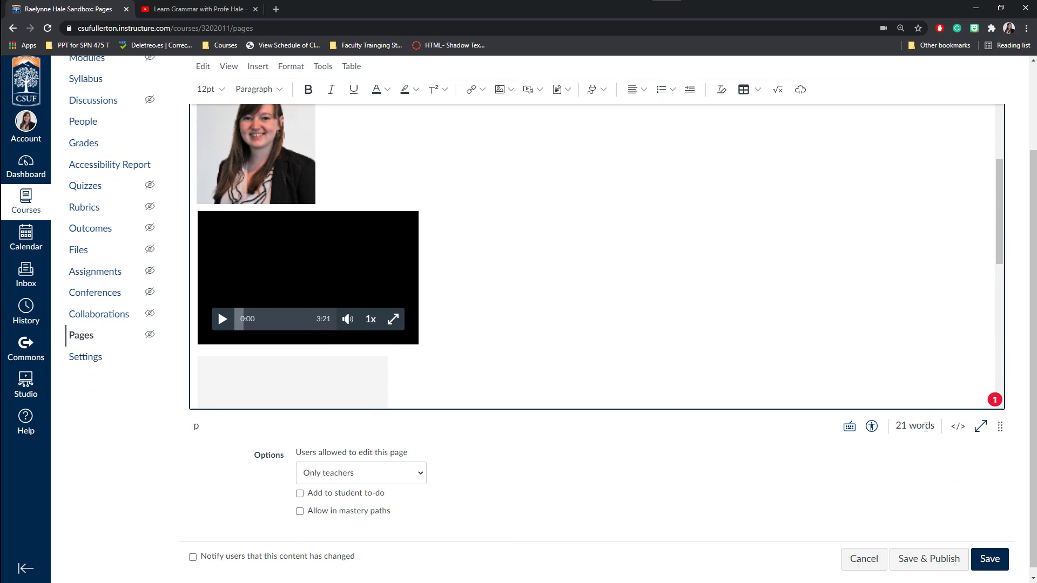
left_click(849, 427)
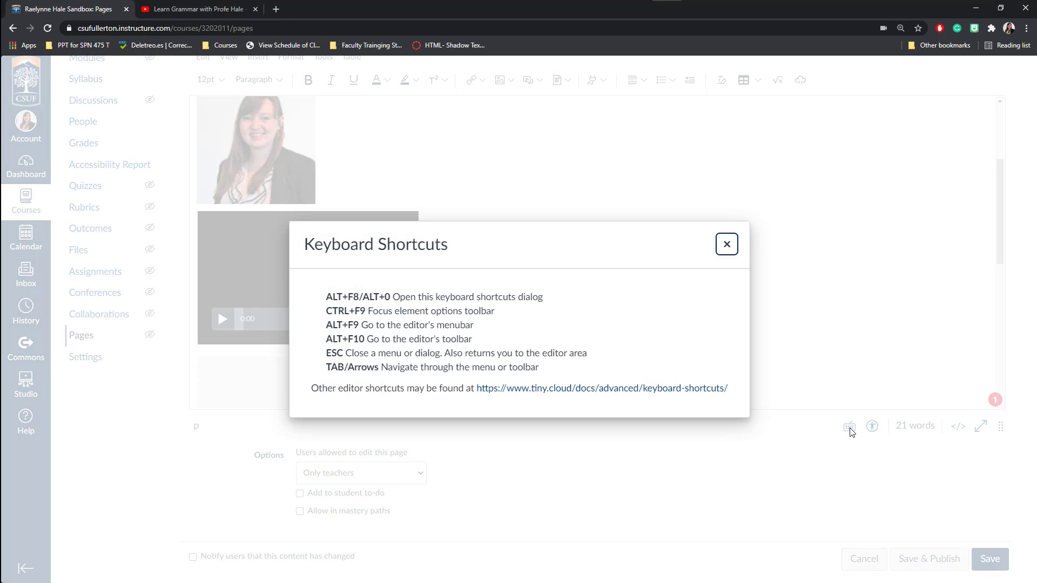
left_click(728, 246)
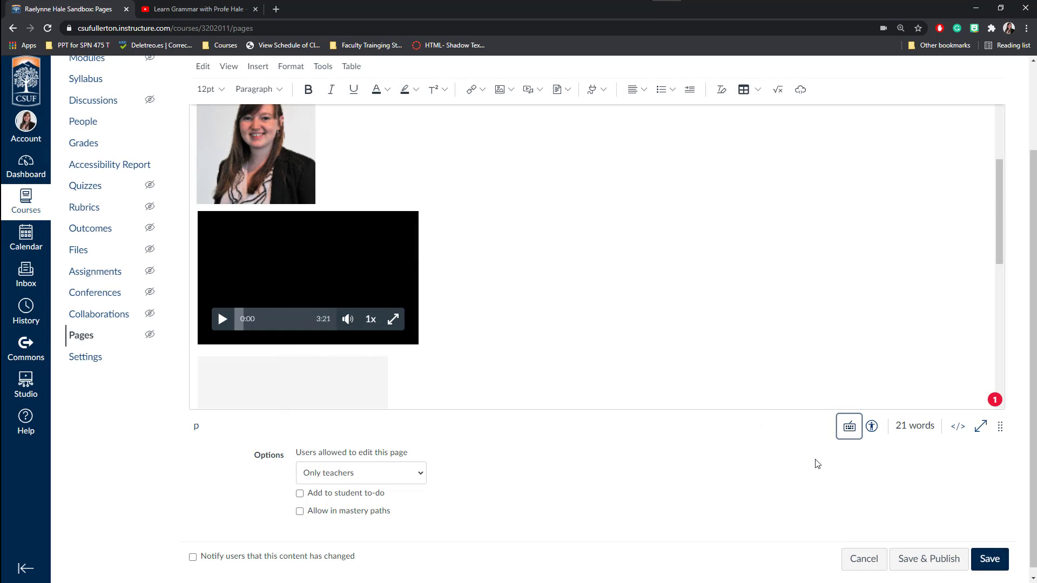
left_click(872, 426)
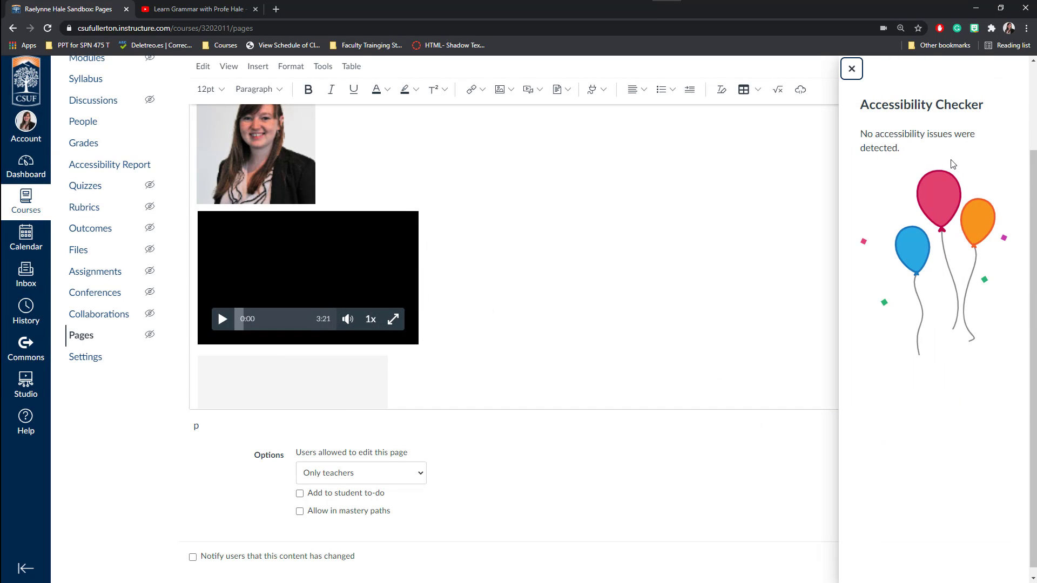
left_click(852, 69)
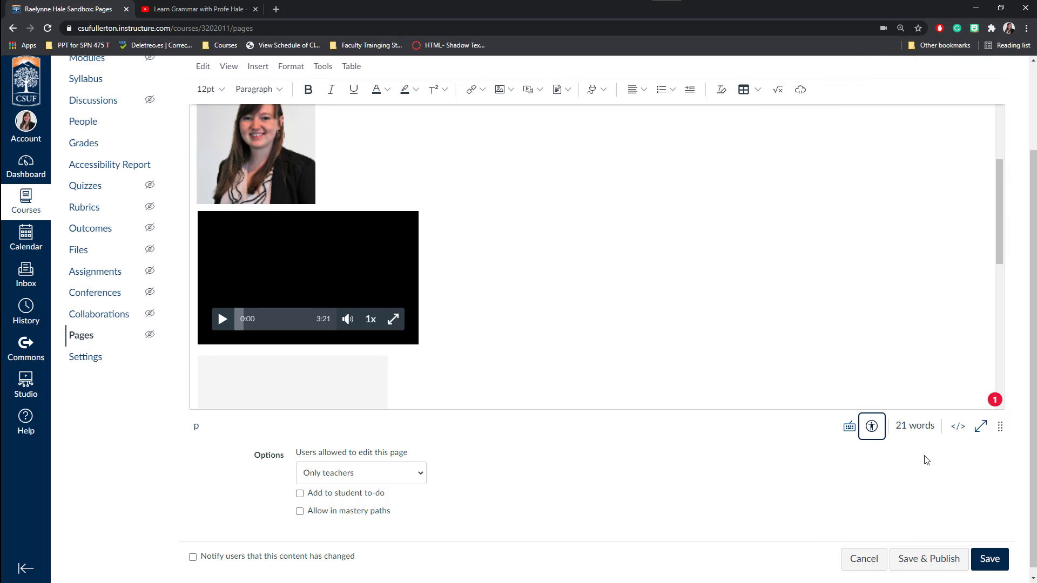
Switch to the raw HTML editor and back, then make the editing area shorter.
left_click(960, 432)
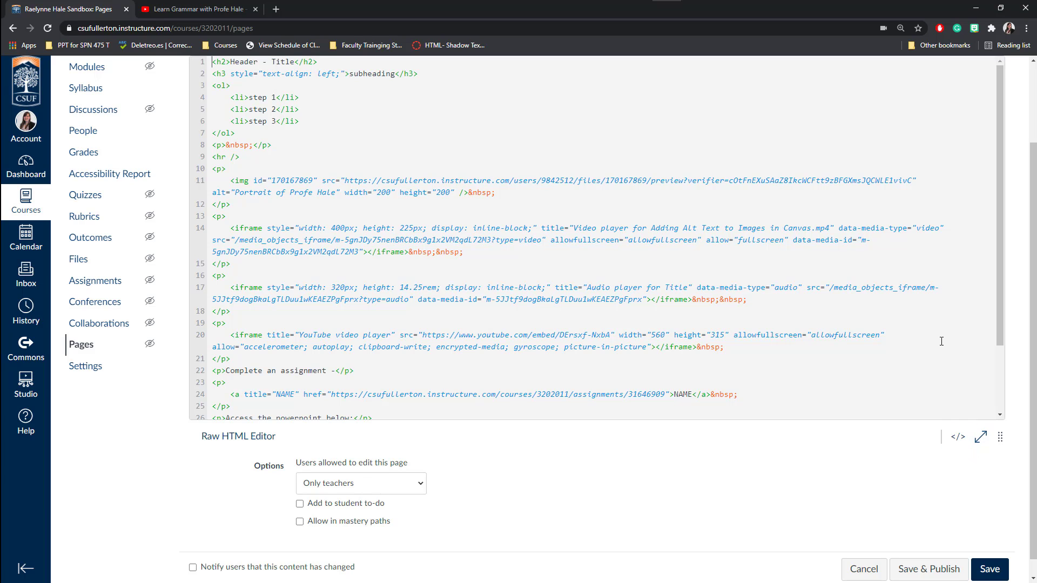
left_click(960, 440)
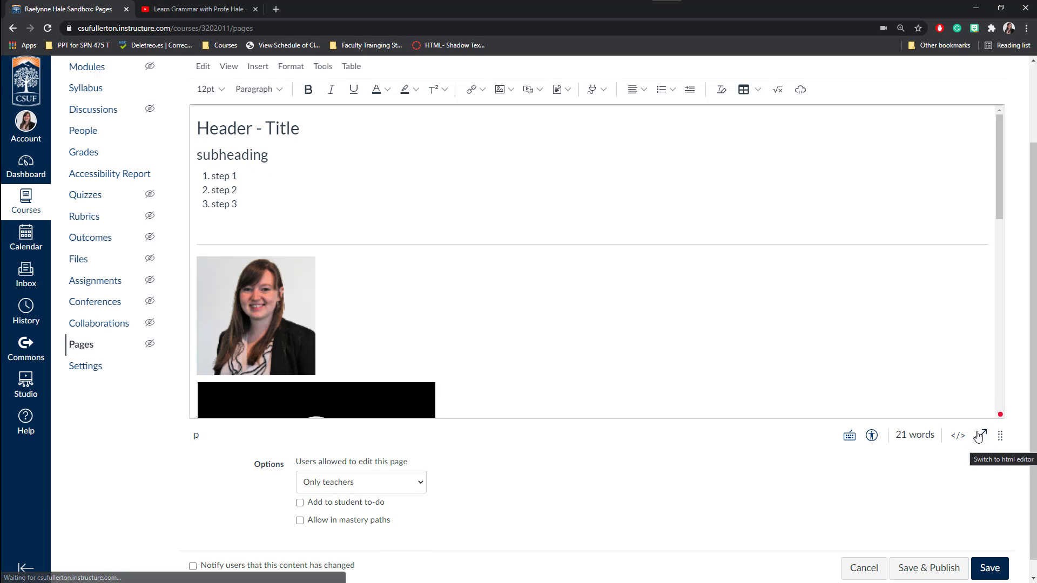
left_click_drag(994, 443, 1000, 417)
scroll(933, 419, "down", 3)
scroll(1014, 475, "down", 3)
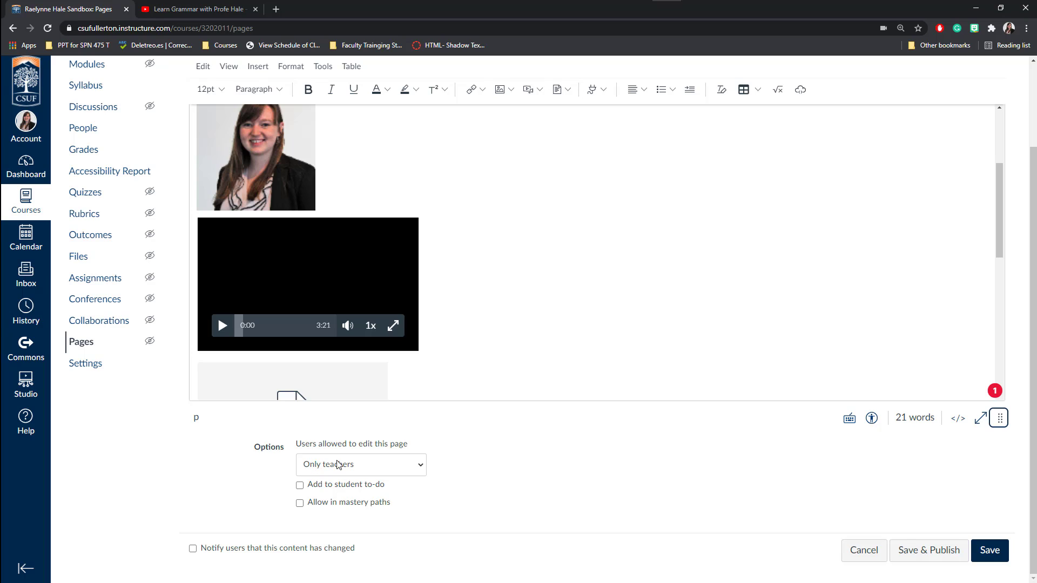
Keep page editing limited to Only teachers and turn on Add to student to-do.
left_click(303, 472)
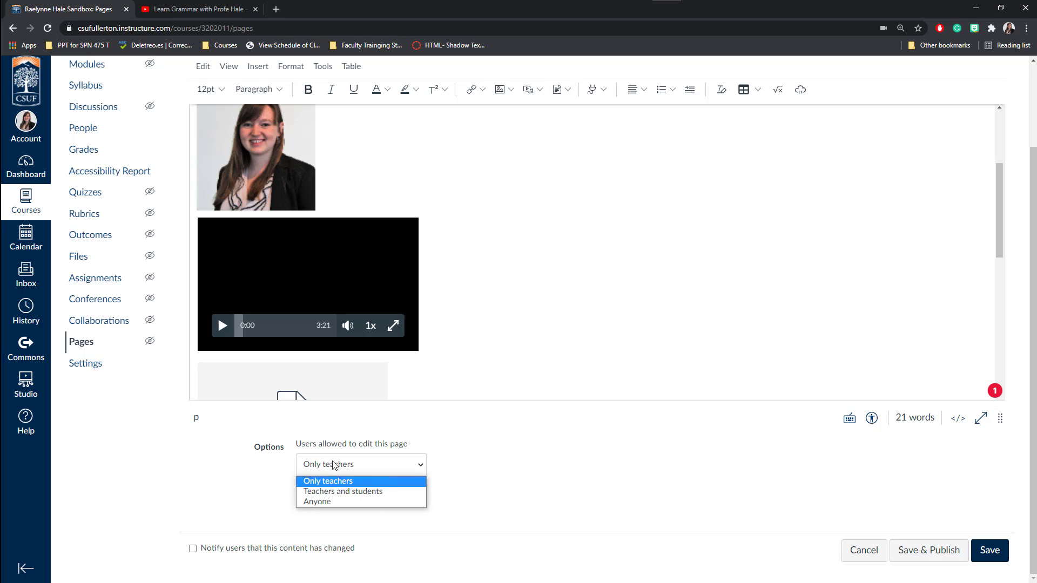
left_click(350, 450)
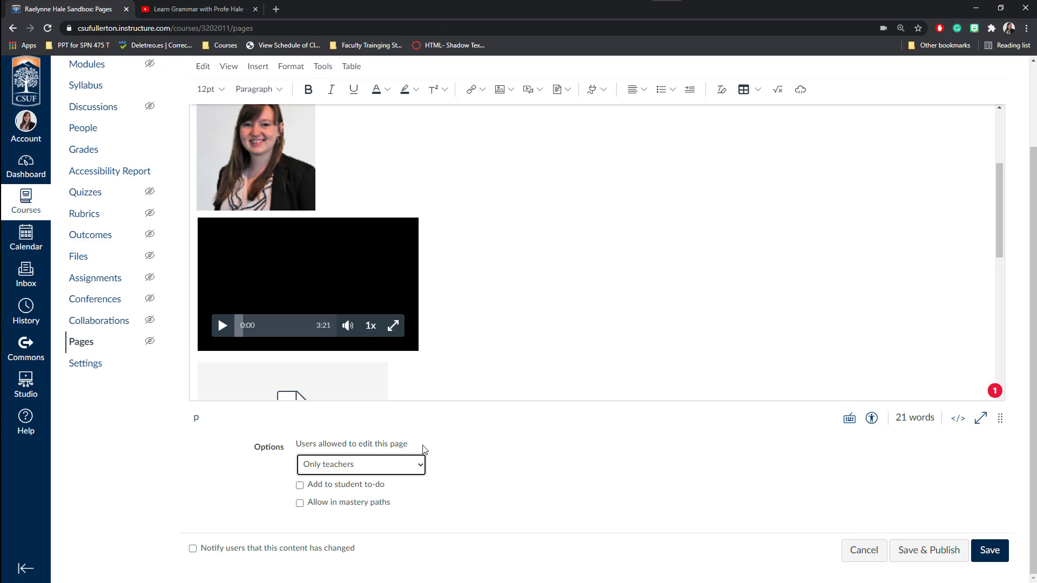
left_click(318, 463)
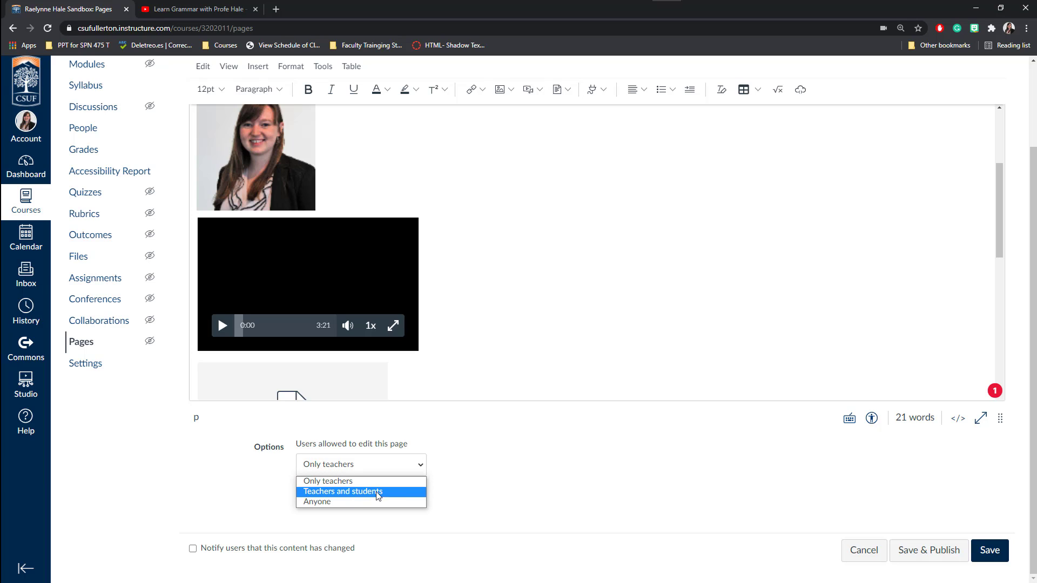
left_click(365, 447)
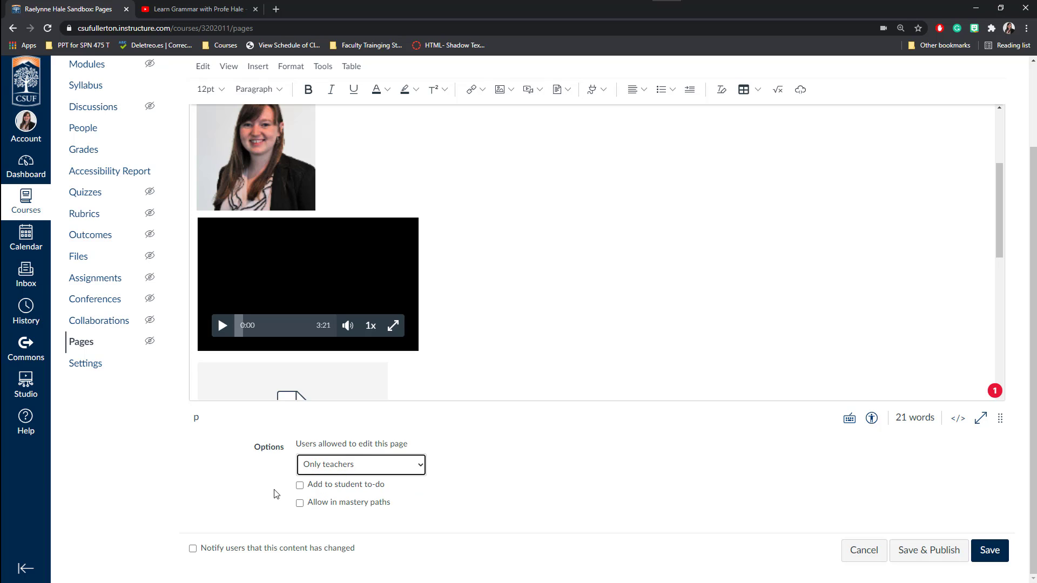
left_click(299, 485)
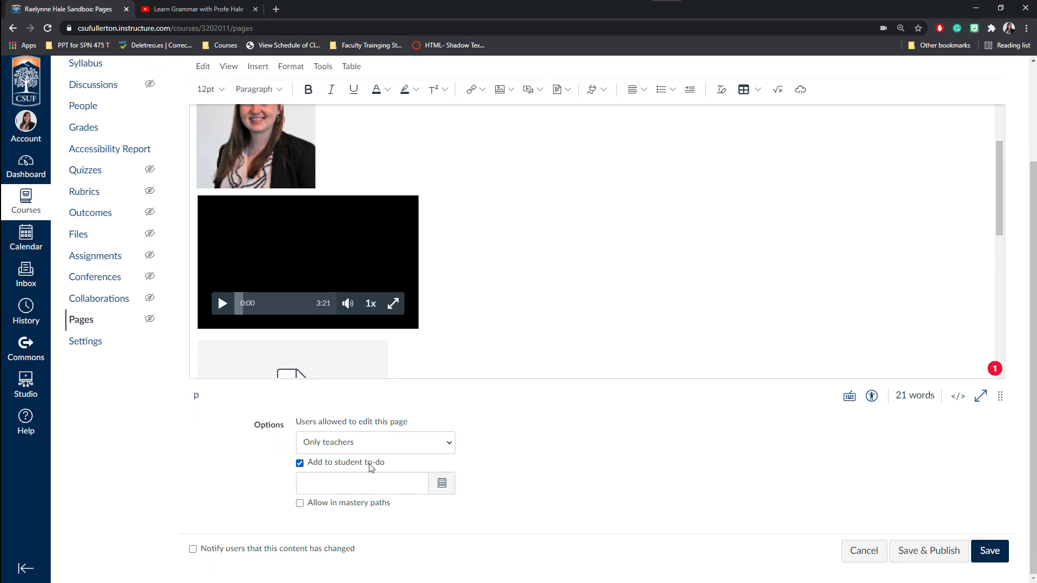
Set the student to-do date to Wed Mar 31, 2021 at 11:59pm using the date picker.
left_click(442, 487)
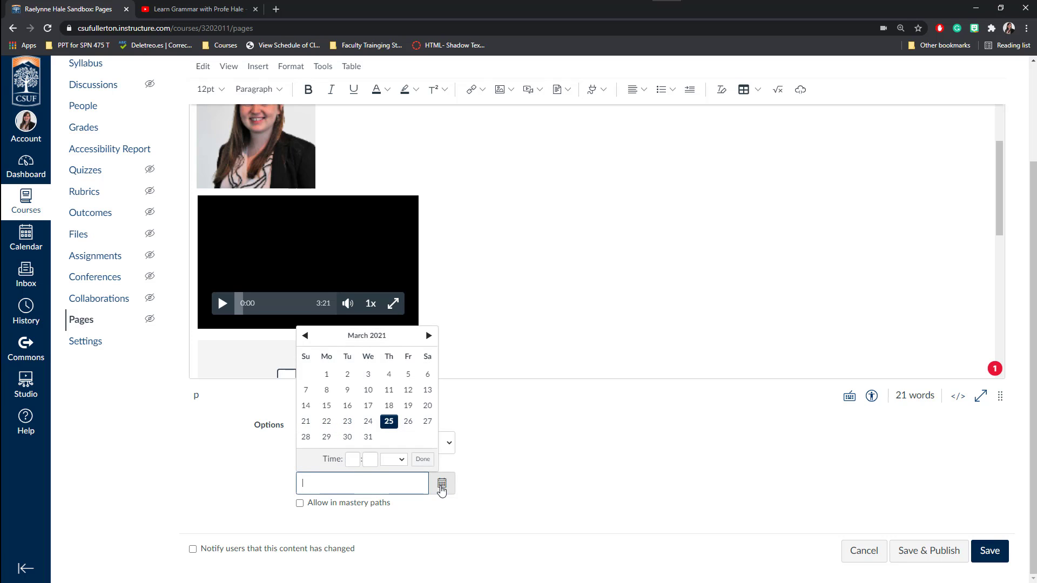
left_click(368, 437)
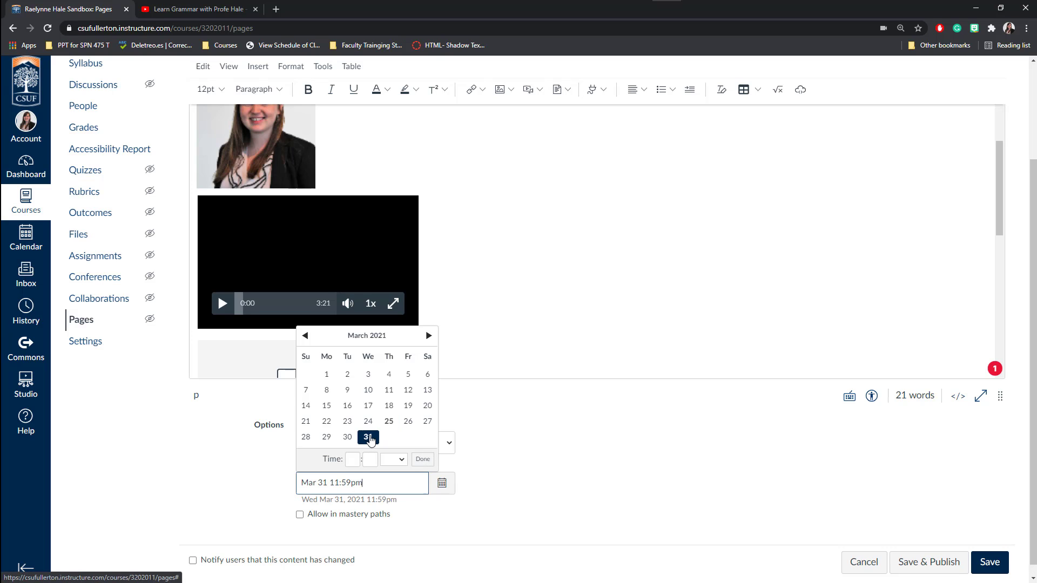
left_click(353, 459)
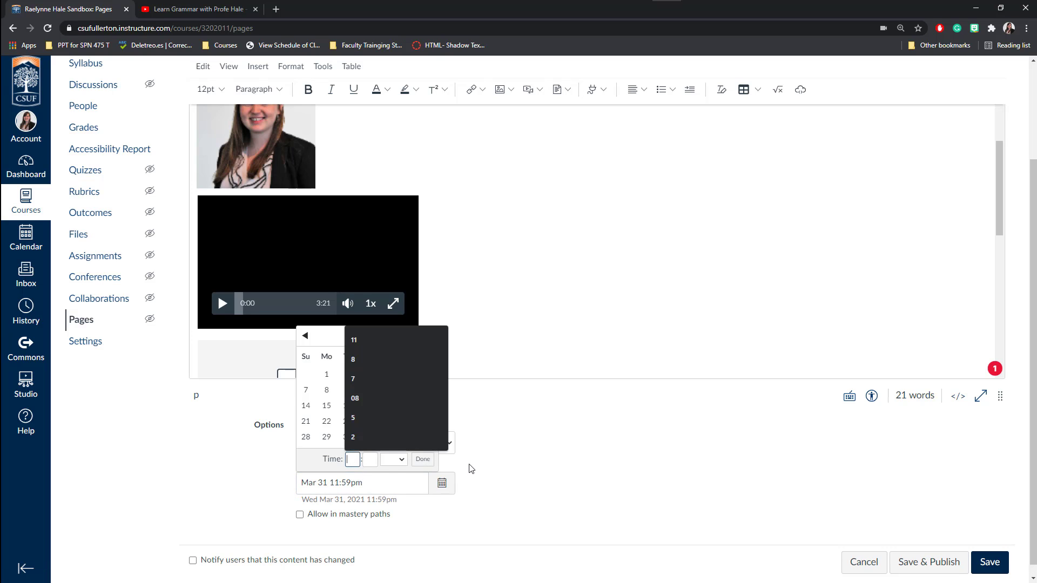
left_click(422, 461)
left_click(423, 463)
left_click(318, 483)
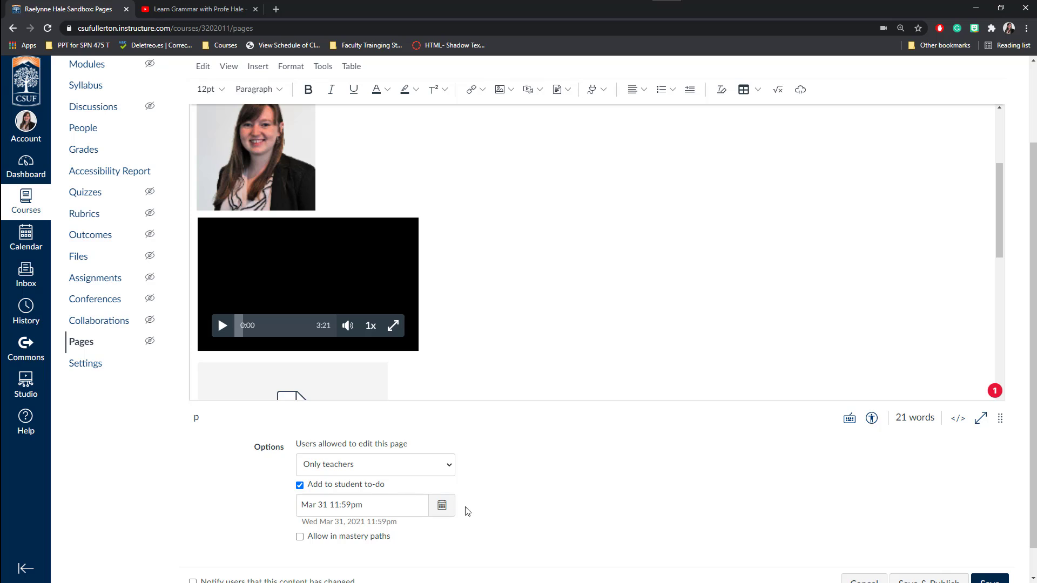
scroll(499, 507, "down", 1)
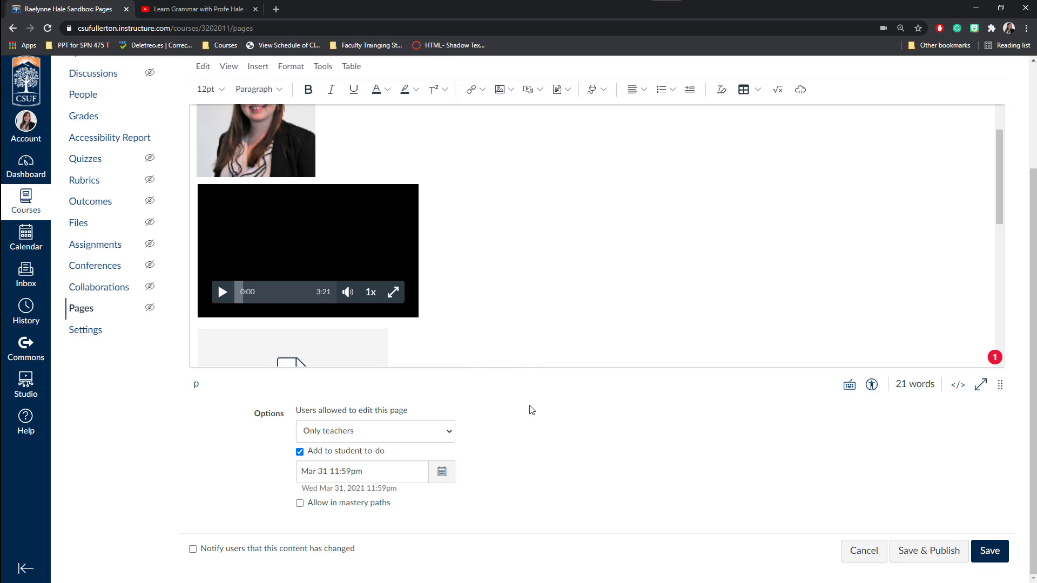
Leave Notify users unchecked and save and publish the 'Title' page.
left_click(193, 550)
left_click(193, 551)
left_click(934, 555)
left_click(932, 559)
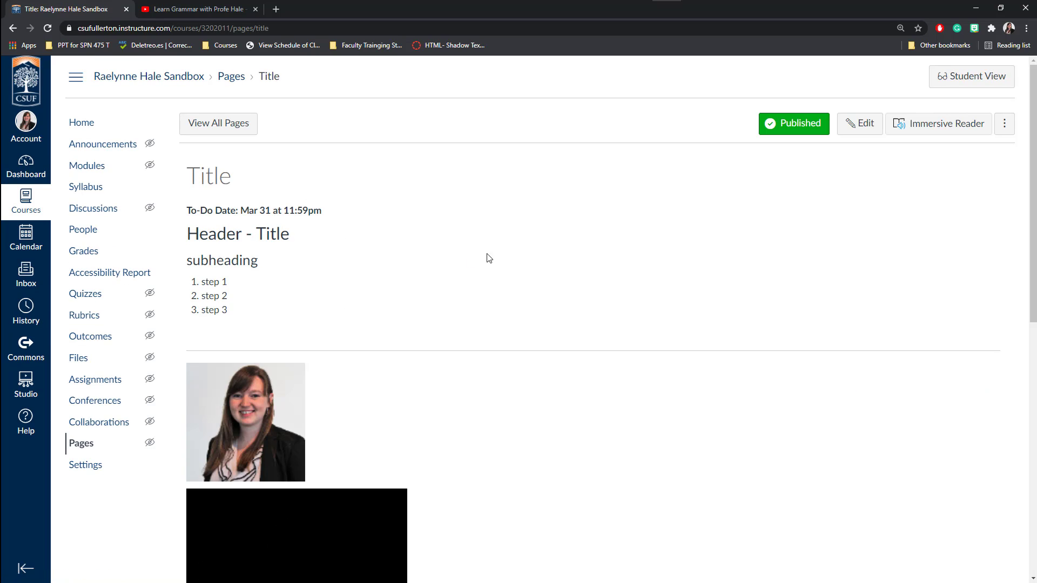
Open the page in Student View, play and pause the embedded video, and play the audio.
left_click(955, 82)
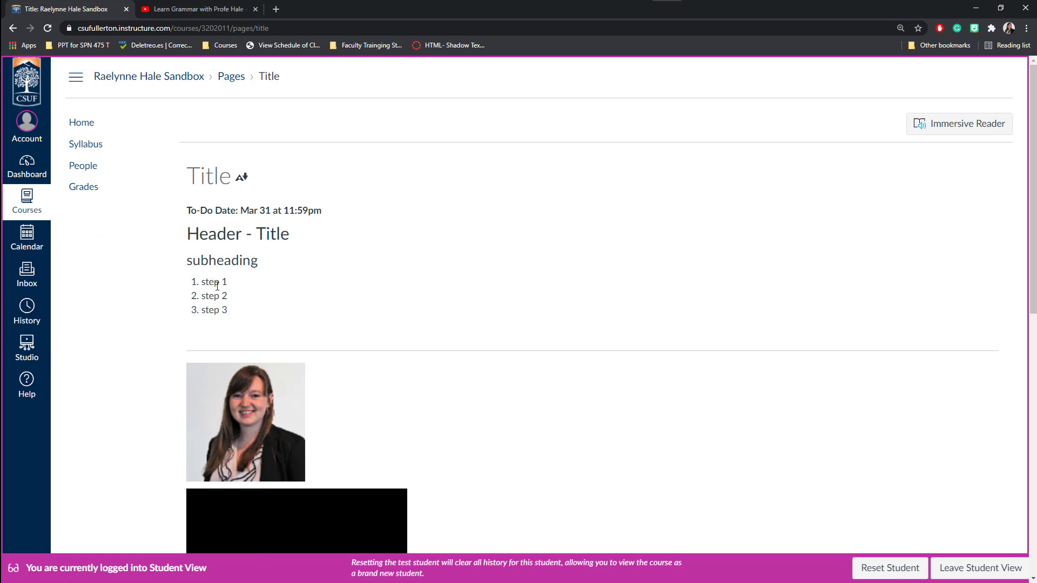
scroll(399, 252, "down", 7)
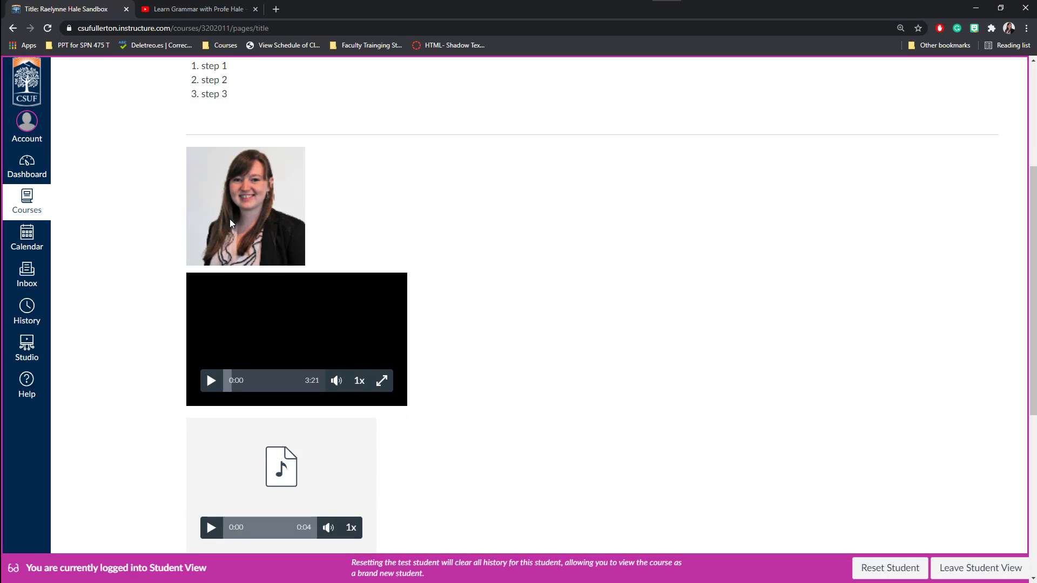
left_click(212, 218)
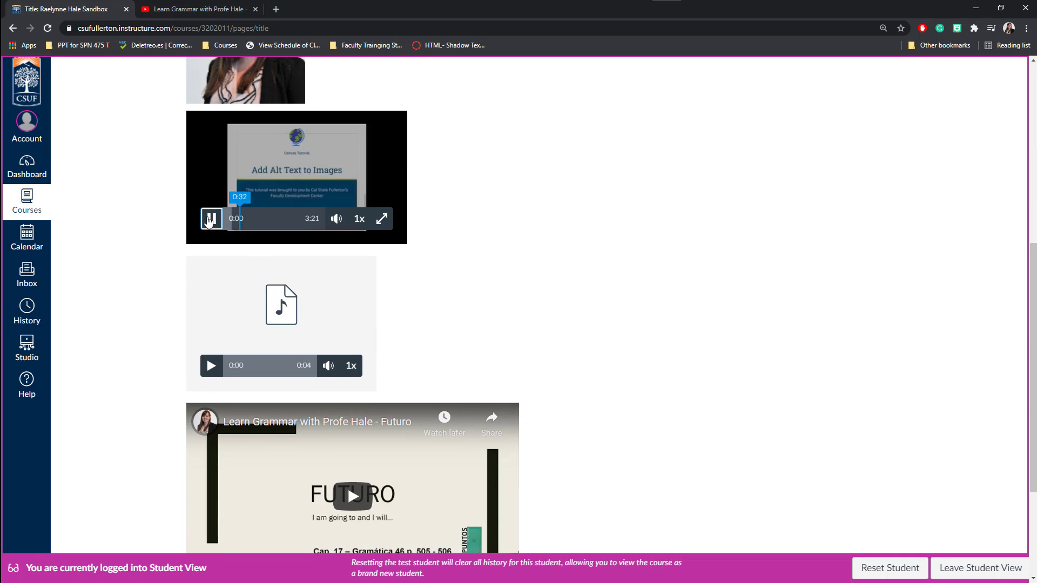
left_click(212, 219)
scroll(227, 318, "down", 1)
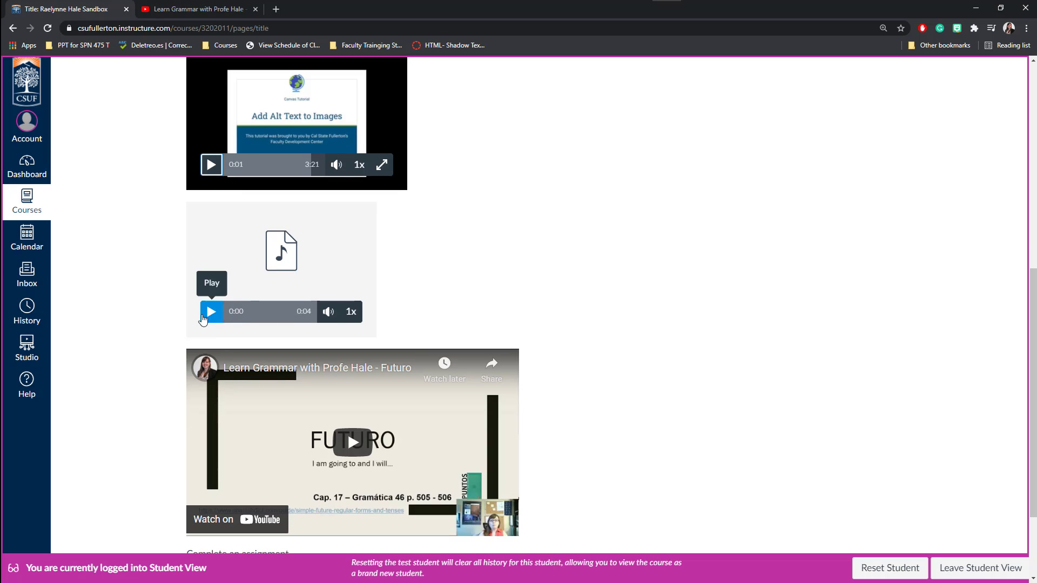
left_click(201, 313)
Play the YouTube embed, jump to 1:55, pause it and dismiss the suggested videos overlay.
scroll(184, 317, "down", 2)
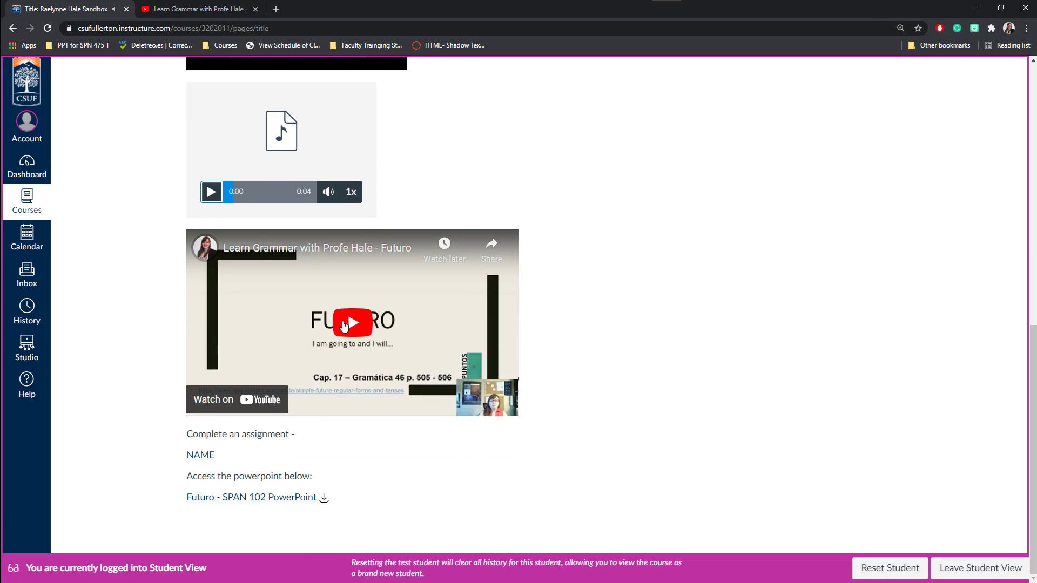
left_click(350, 318)
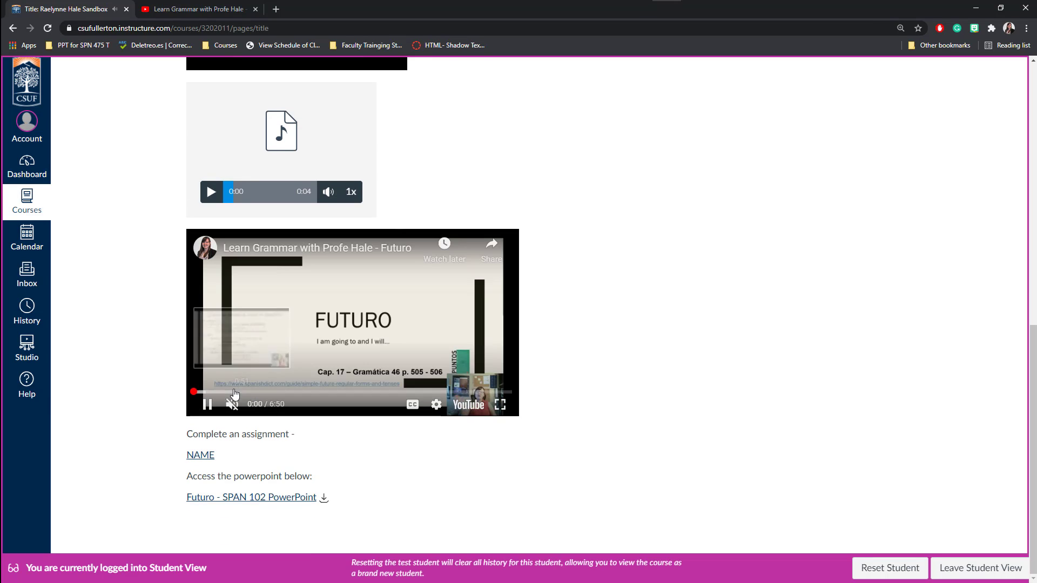
left_click_drag(232, 394, 284, 394)
left_click(206, 405)
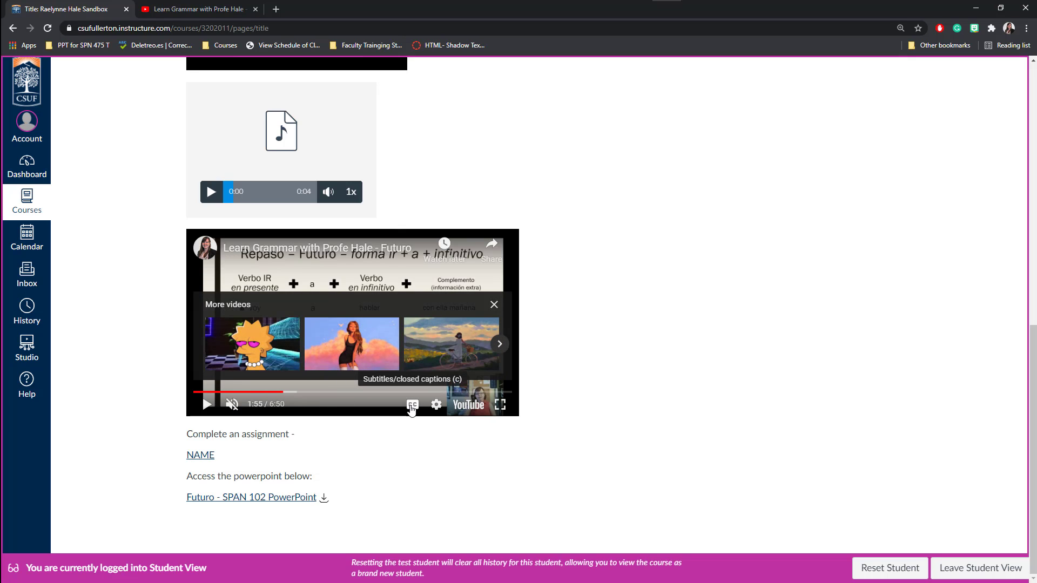
left_click(494, 305)
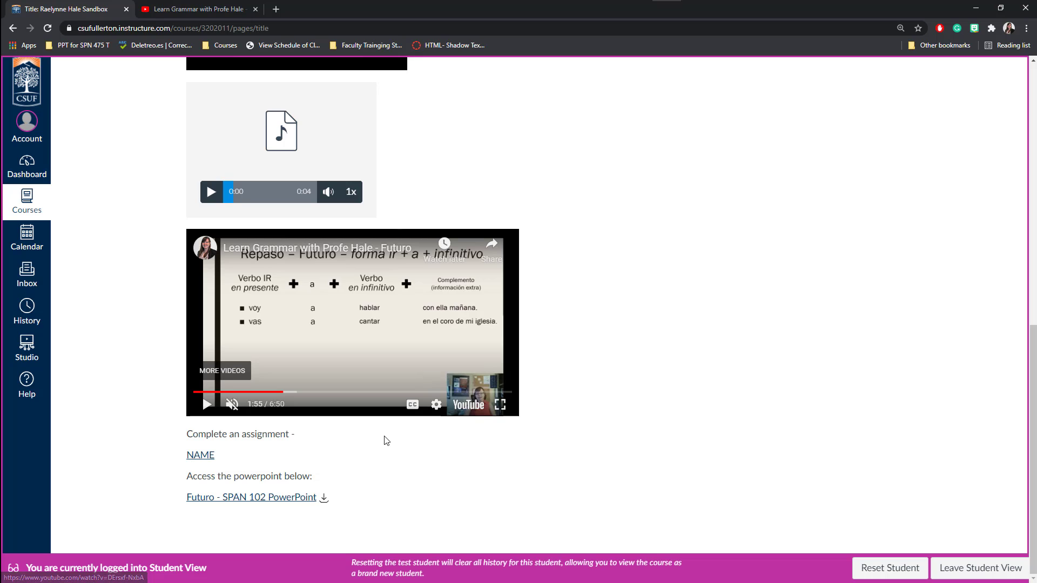
Follow the linked assignment and come back, then preview the Futuro - SPAN 102 PowerPoint.
left_click(203, 454)
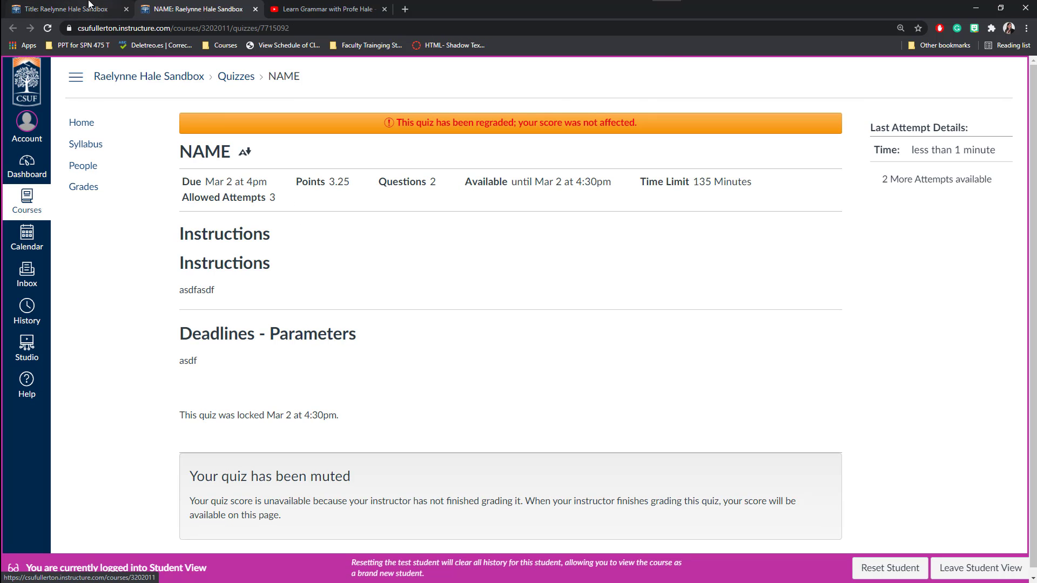
left_click(89, 8)
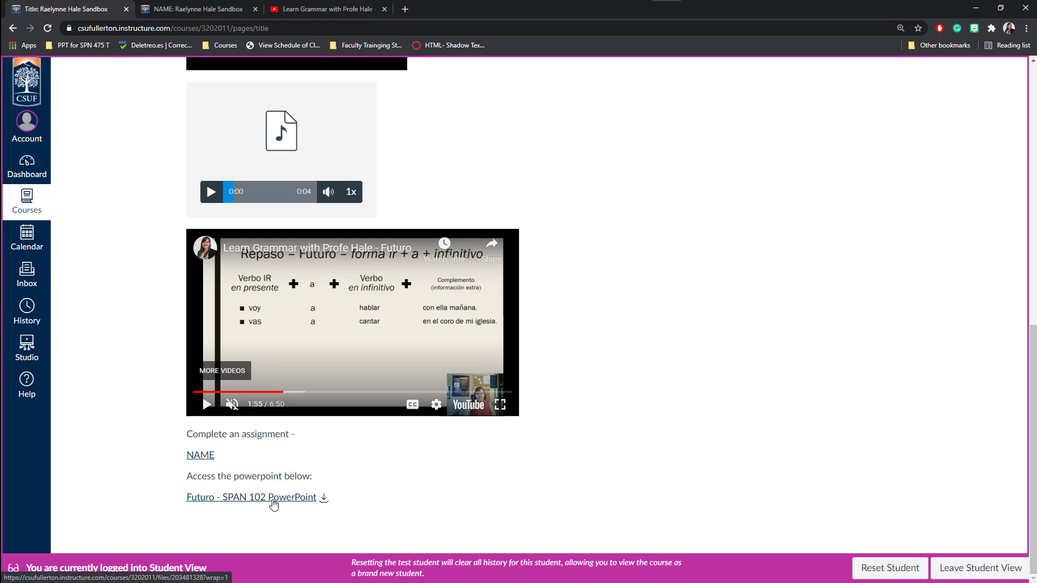
left_click(195, 501)
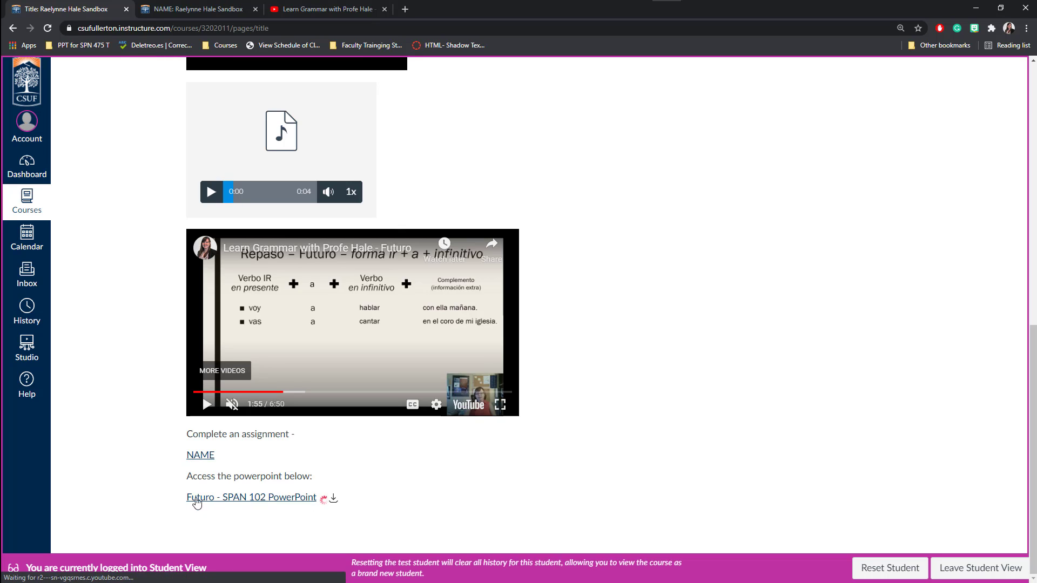
scroll(156, 453, "down", 4)
scroll(155, 453, "down", 2)
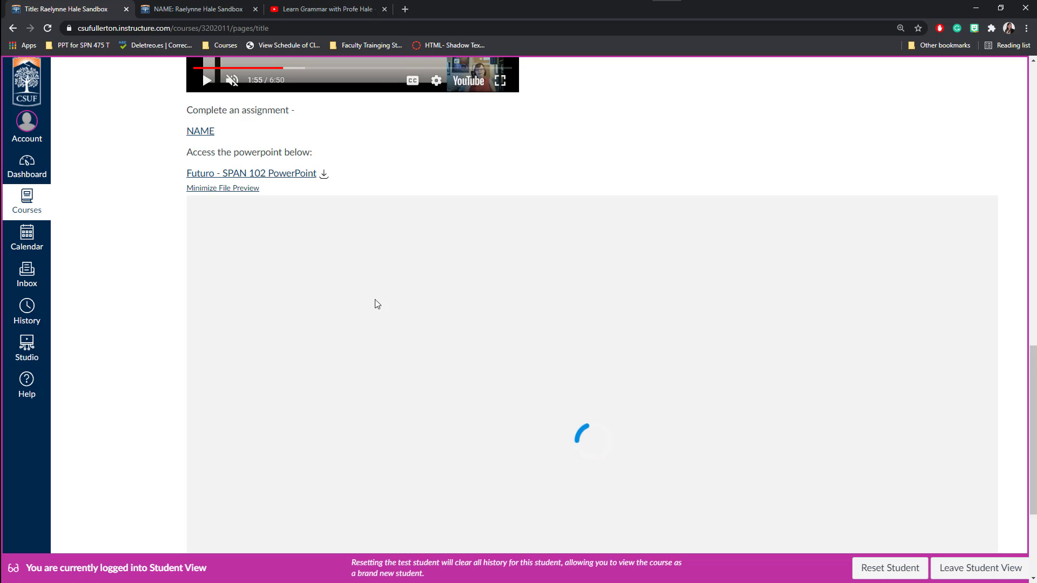
scroll(375, 301, "down", 1)
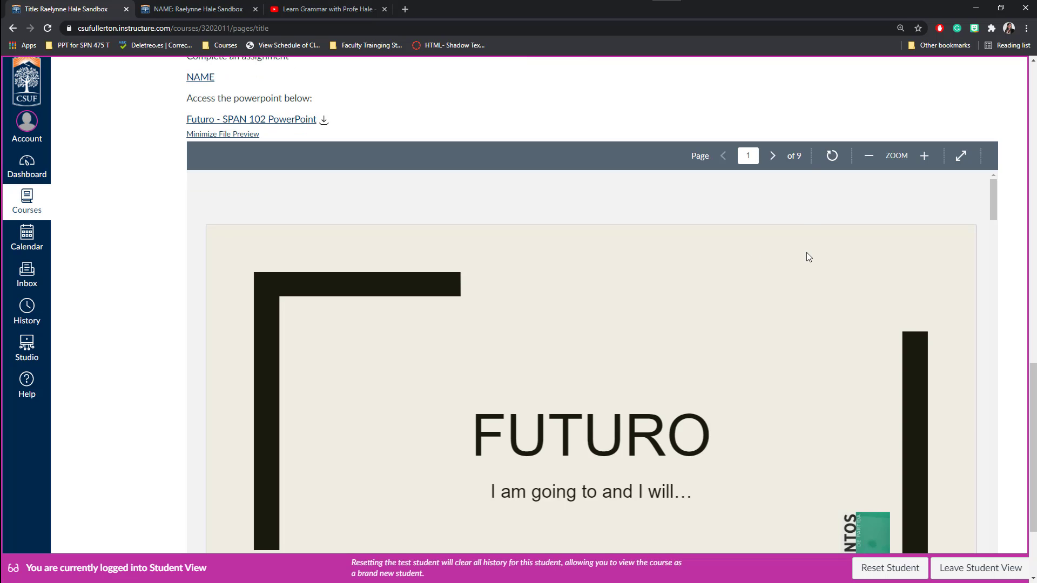
scroll(806, 252, "down", 4)
scroll(807, 255, "down", 20)
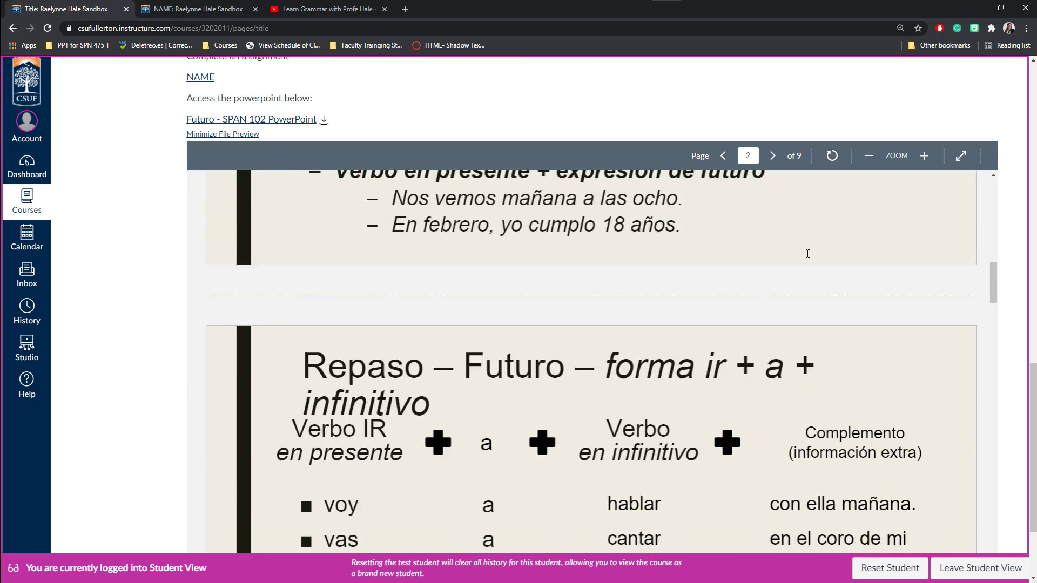
scroll(807, 255, "down", 13)
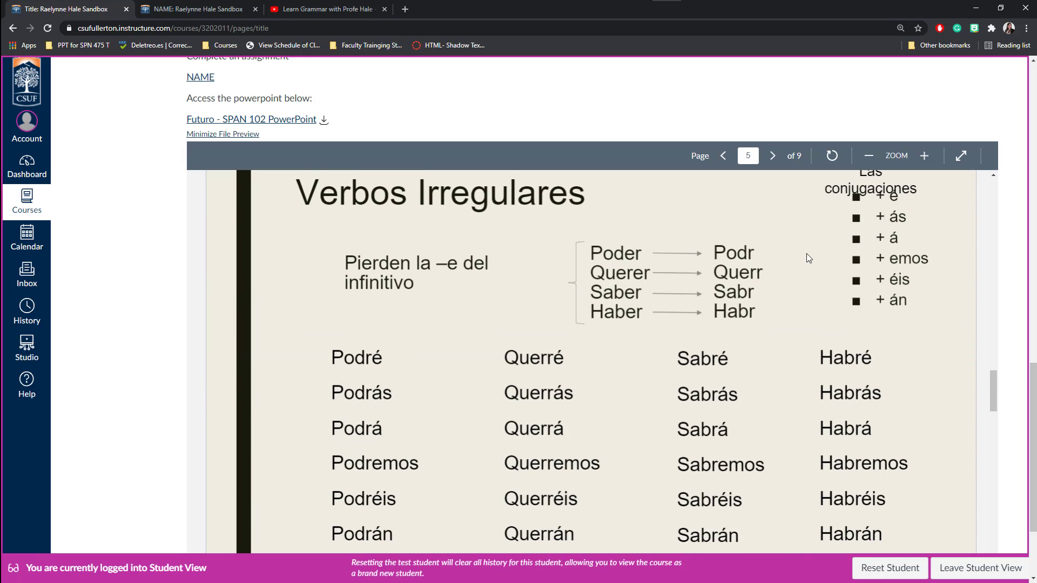
Download the SPAN 102 PowerPoint file and return to the top of the page.
left_click(324, 120)
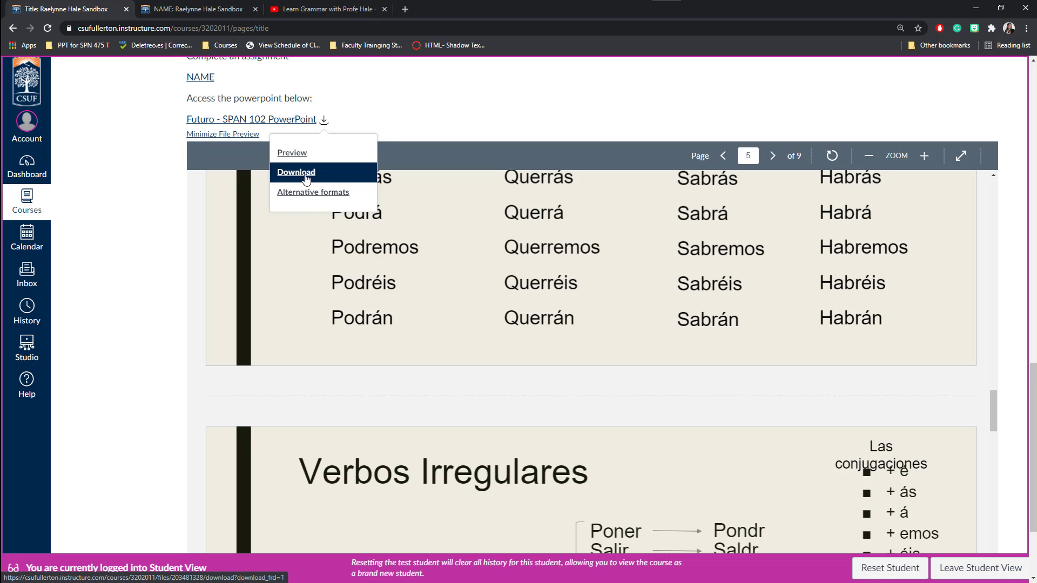
left_click(608, 200)
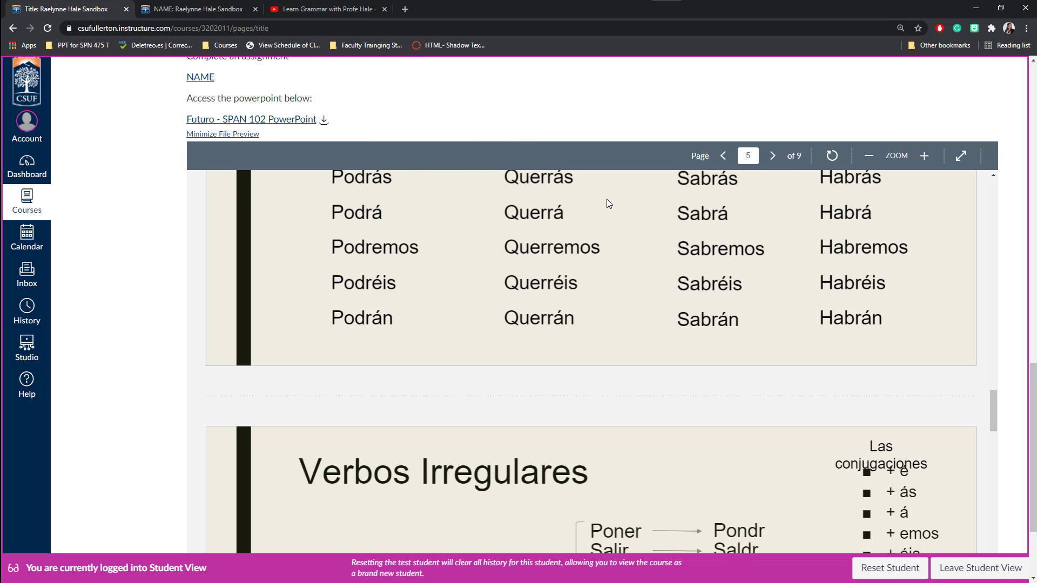
scroll(944, 253, "down", 4)
scroll(1010, 265, "up", 15)
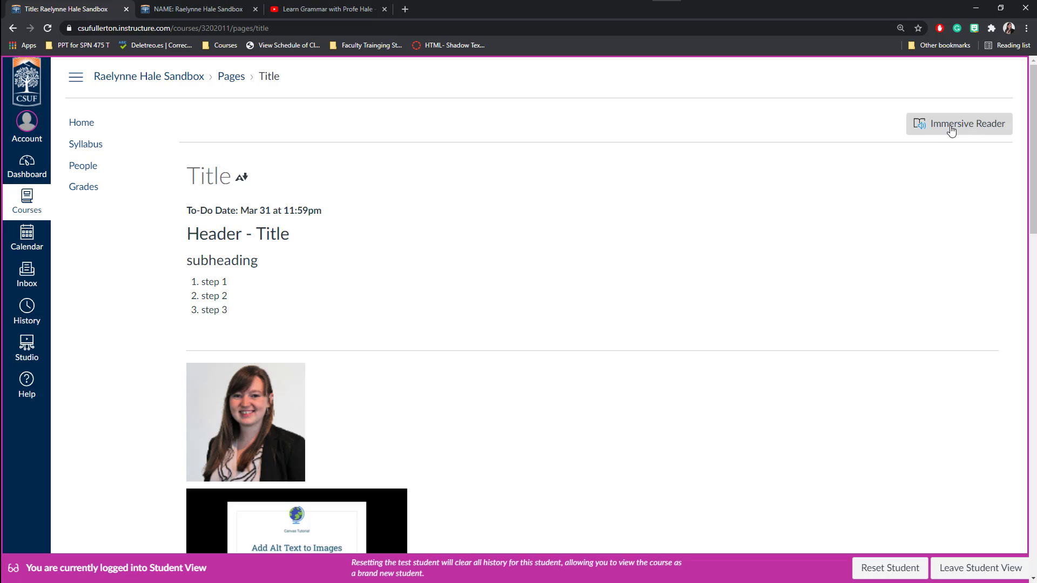
Open the page in Immersive Reader and review its voice and text settings.
left_click(969, 130)
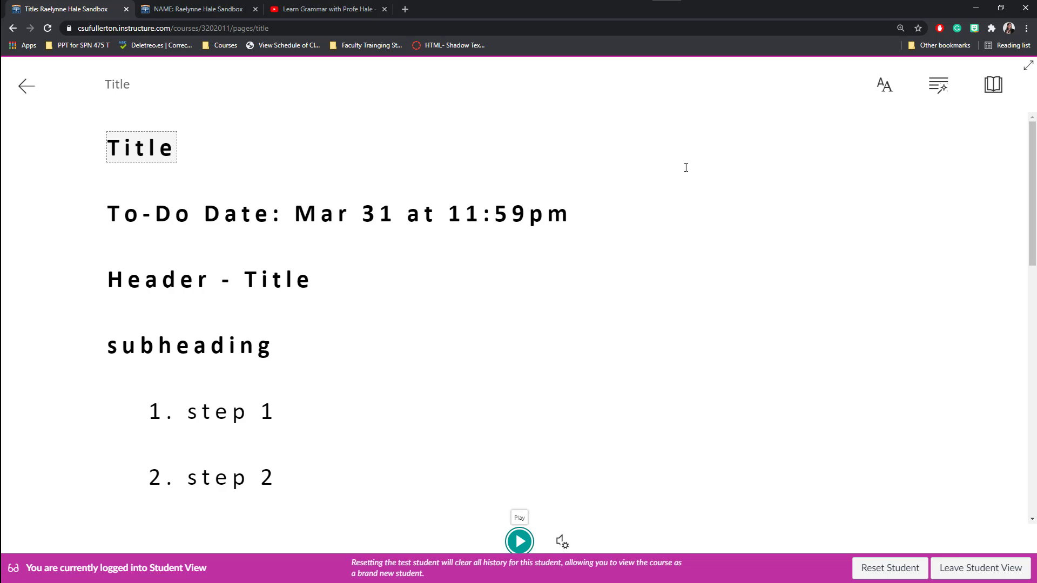
left_click(565, 543)
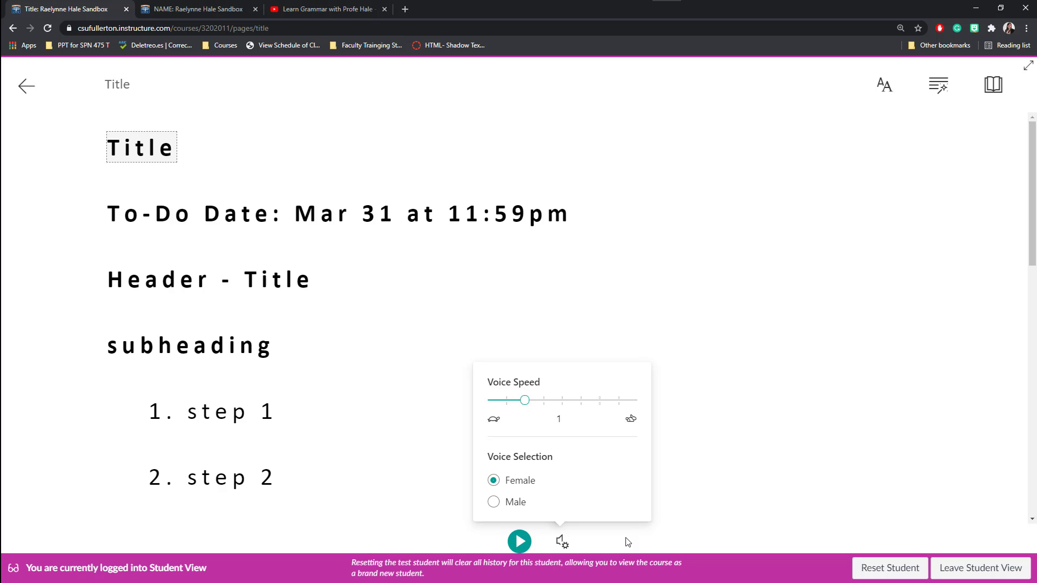
left_click(890, 93)
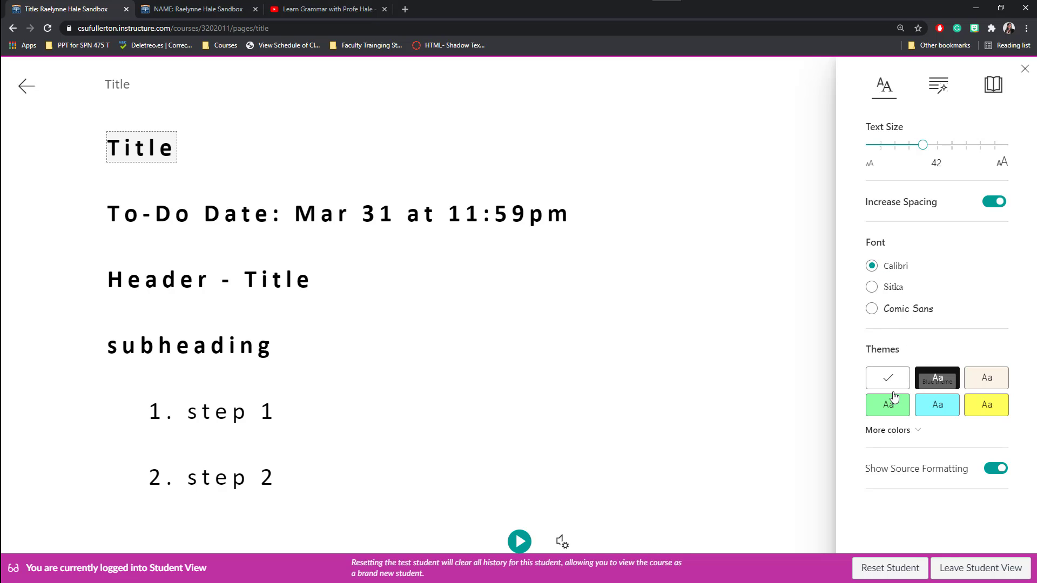
scroll(835, 376, "down", 3)
scroll(835, 376, "up", 3)
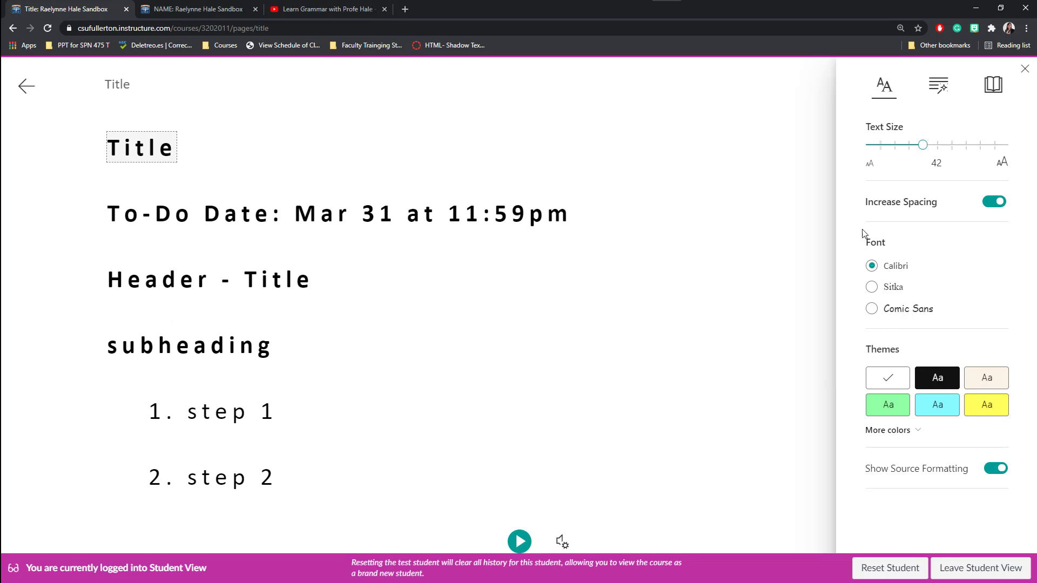
Colour-code nouns, verbs, adjectives and adverbs, and turn on three-line line focus.
left_click(939, 87)
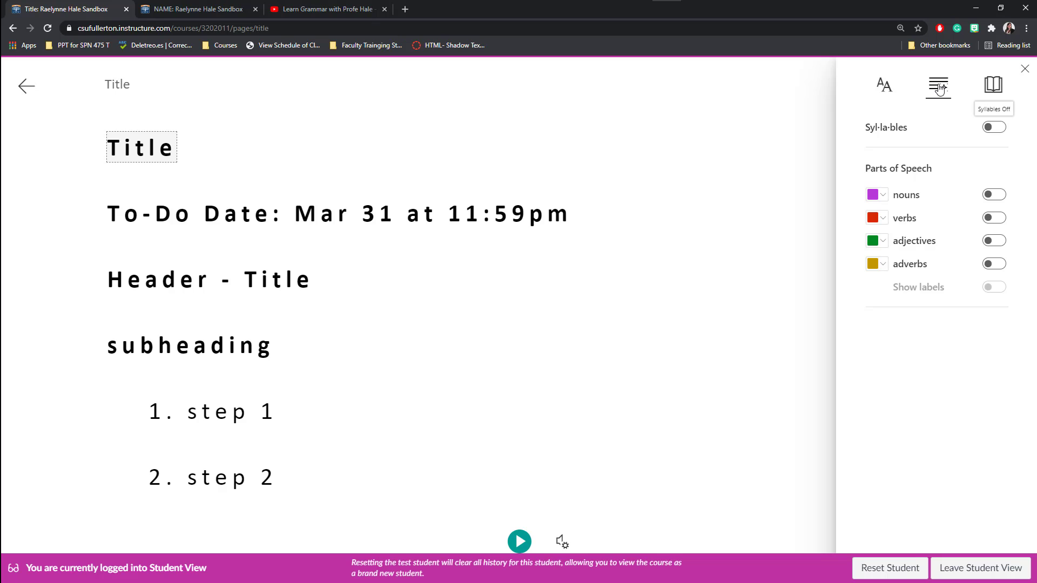
left_click(993, 195)
left_click(992, 217)
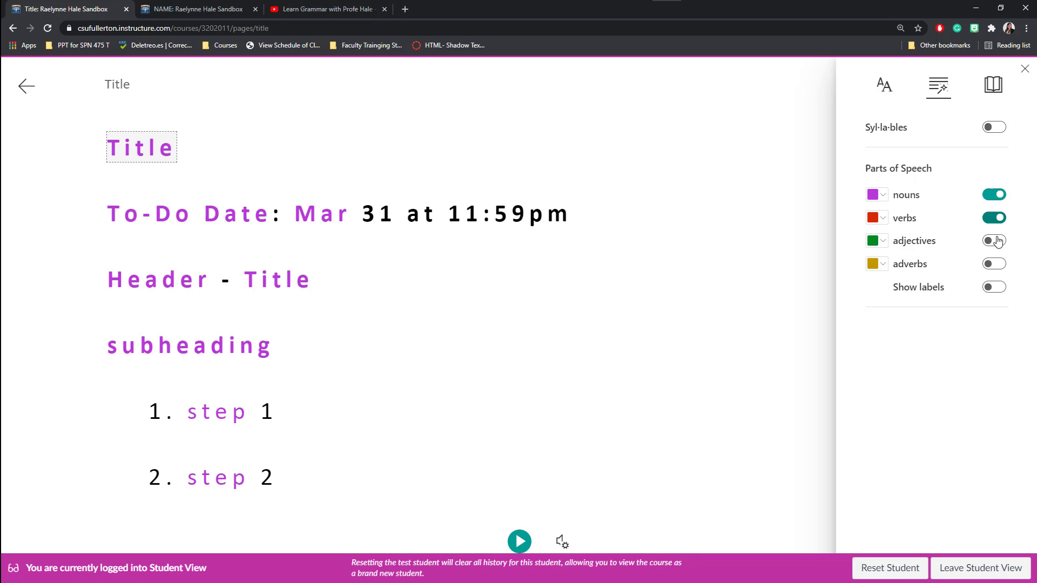
left_click(998, 241)
left_click(997, 265)
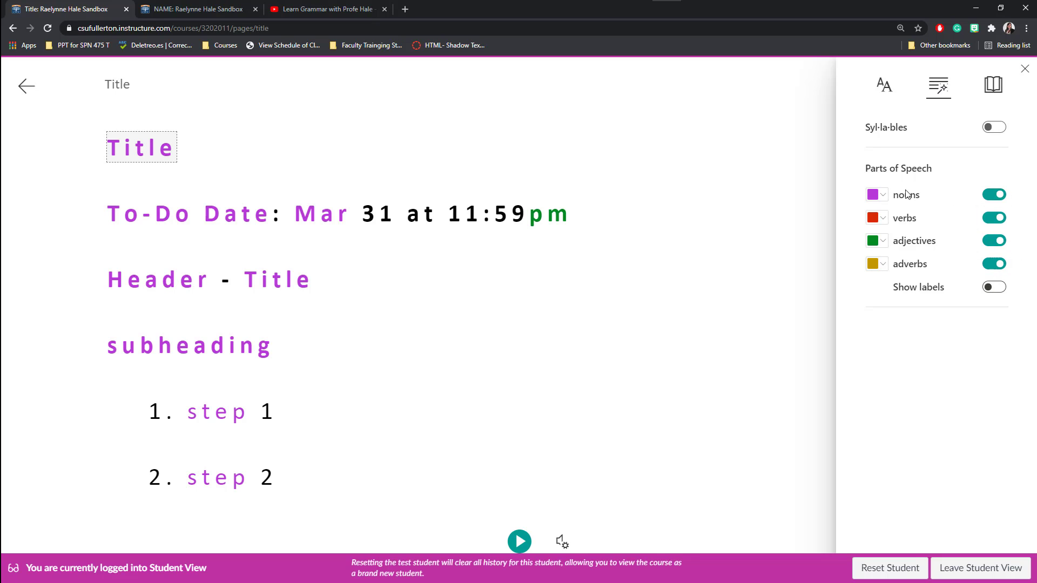
left_click(994, 88)
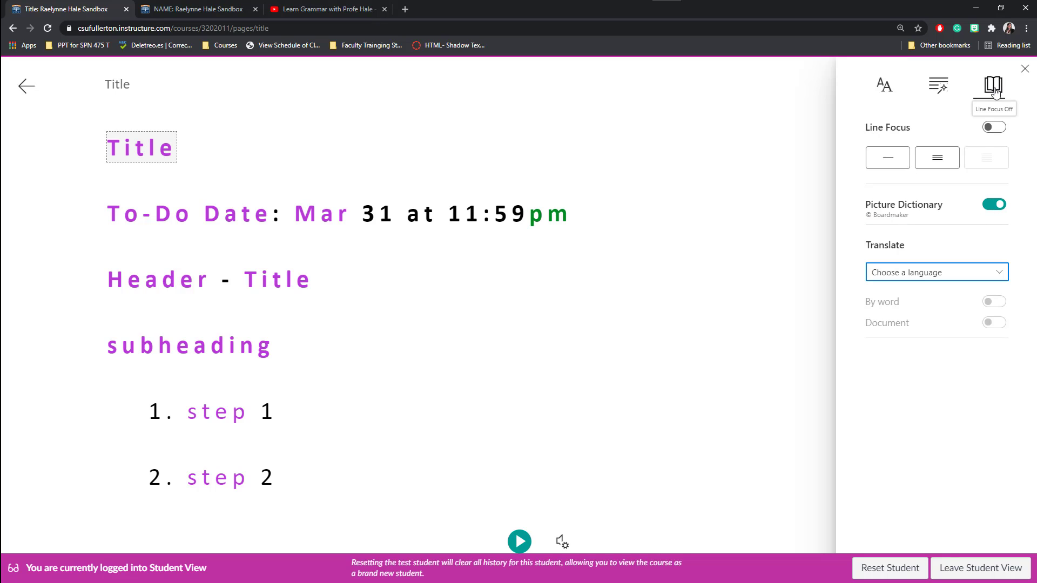
left_click(936, 162)
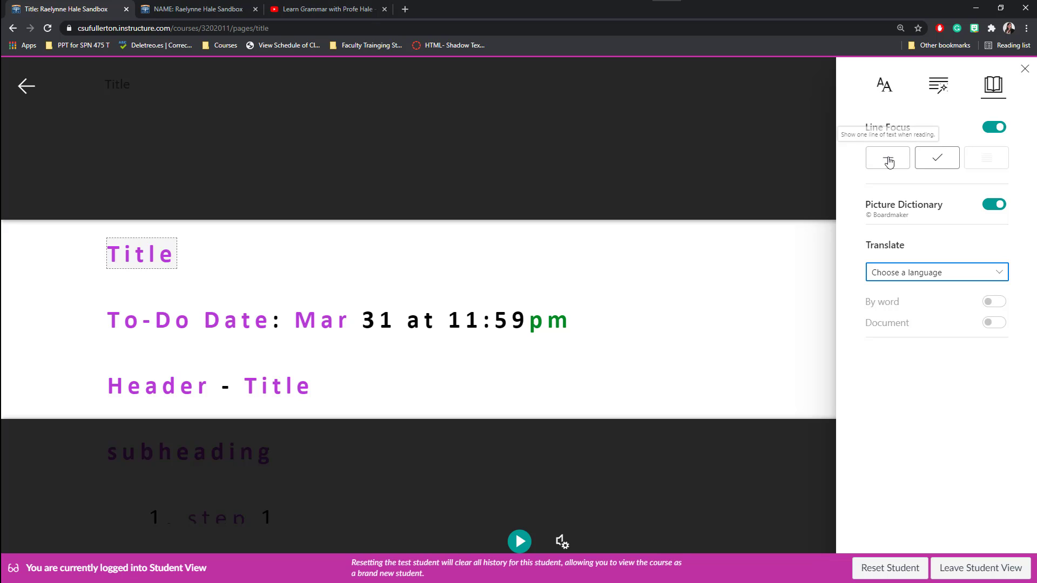
Try single-line focus, restore three lines, and look up Mar and Date in the picture dictionary.
left_click(888, 162)
left_click(952, 167)
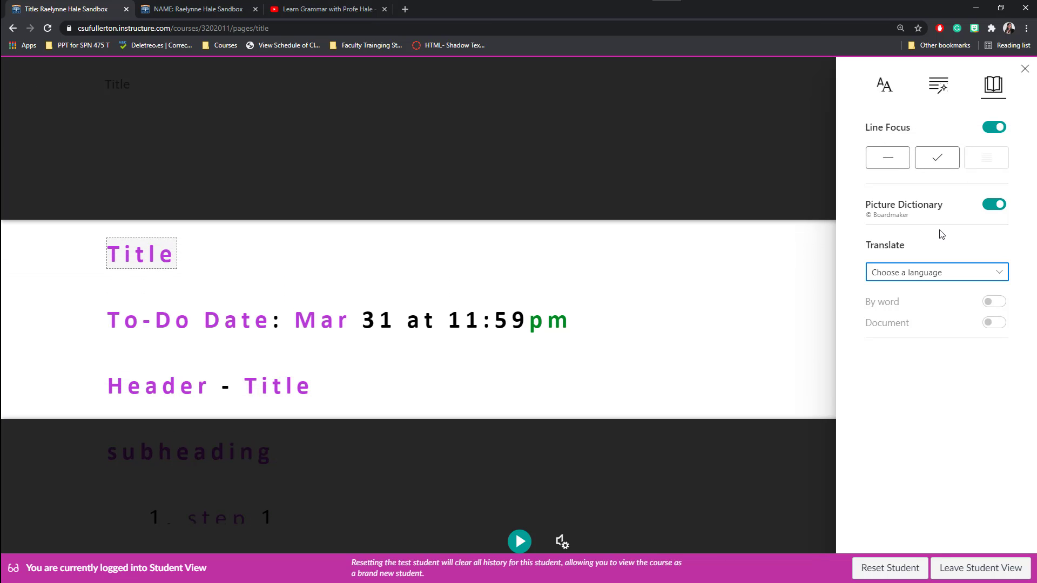
left_click(308, 323)
left_click(238, 326)
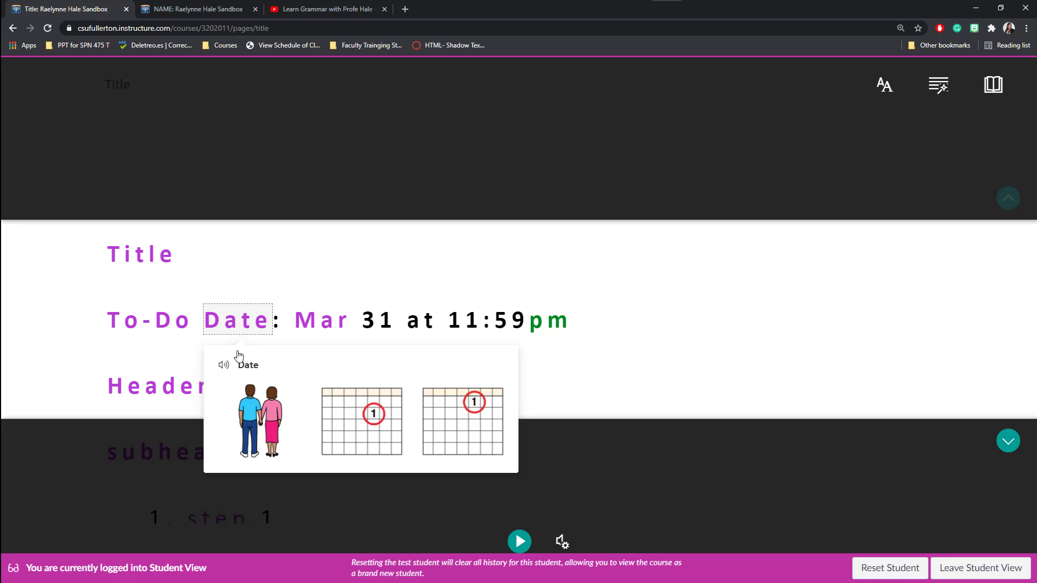
Set by-word translation to Spanish (Spain) in the reading preferences.
left_click(995, 86)
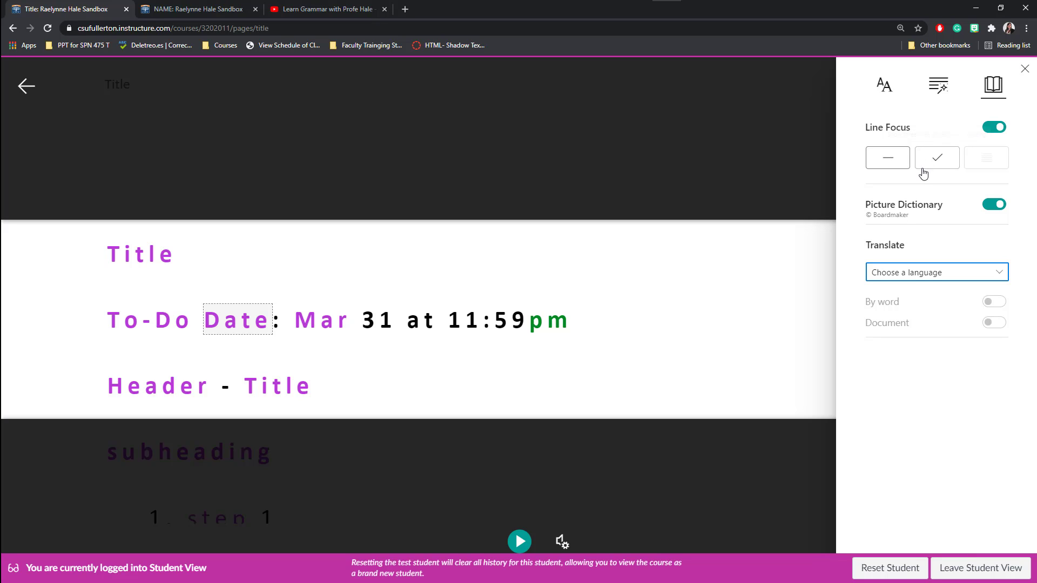
left_click(904, 276)
scroll(908, 424, "down", 5)
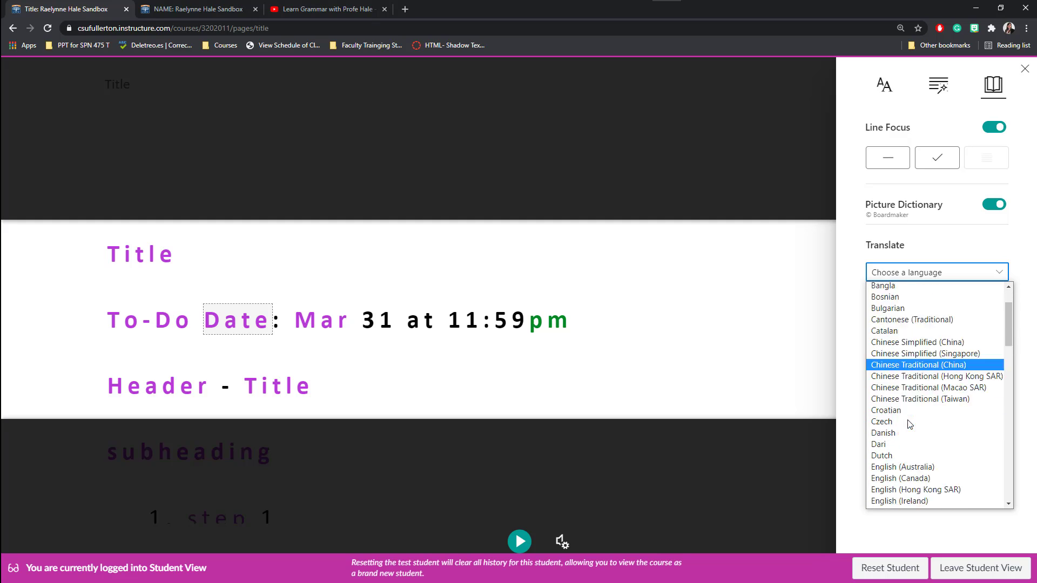
scroll(910, 425, "up", 2)
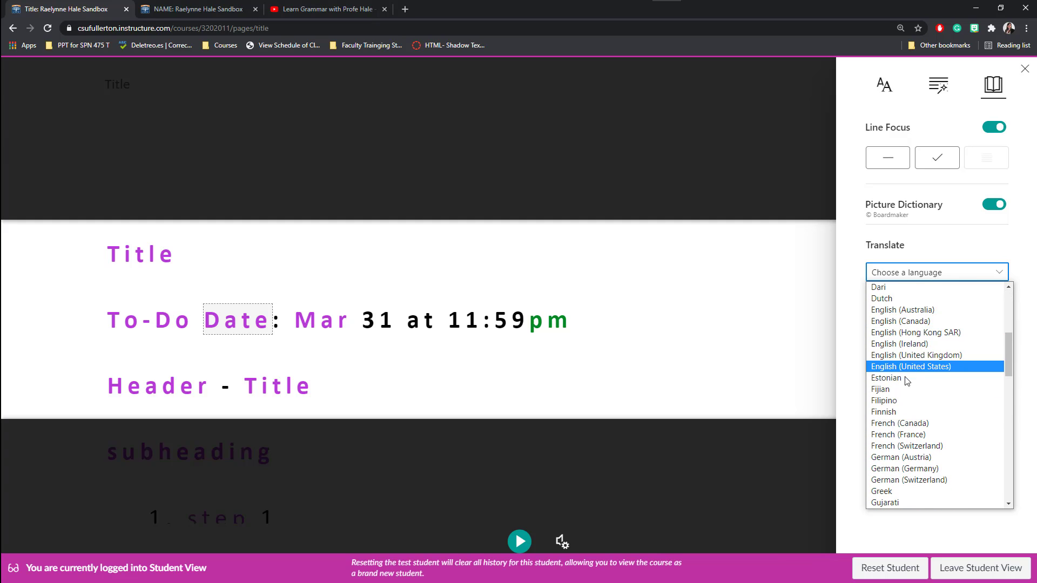
scroll(900, 382, "down", 10)
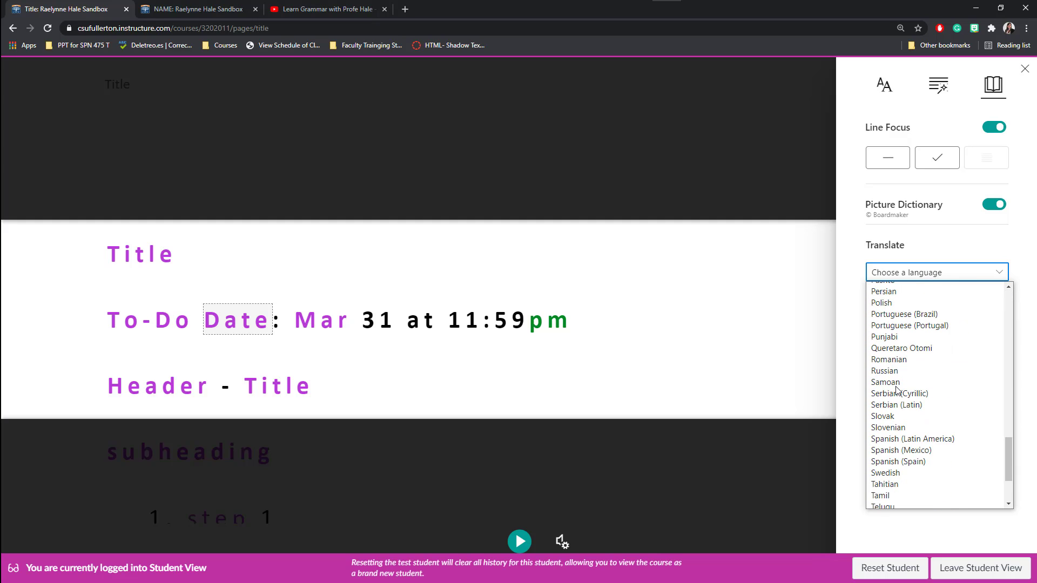
left_click(917, 462)
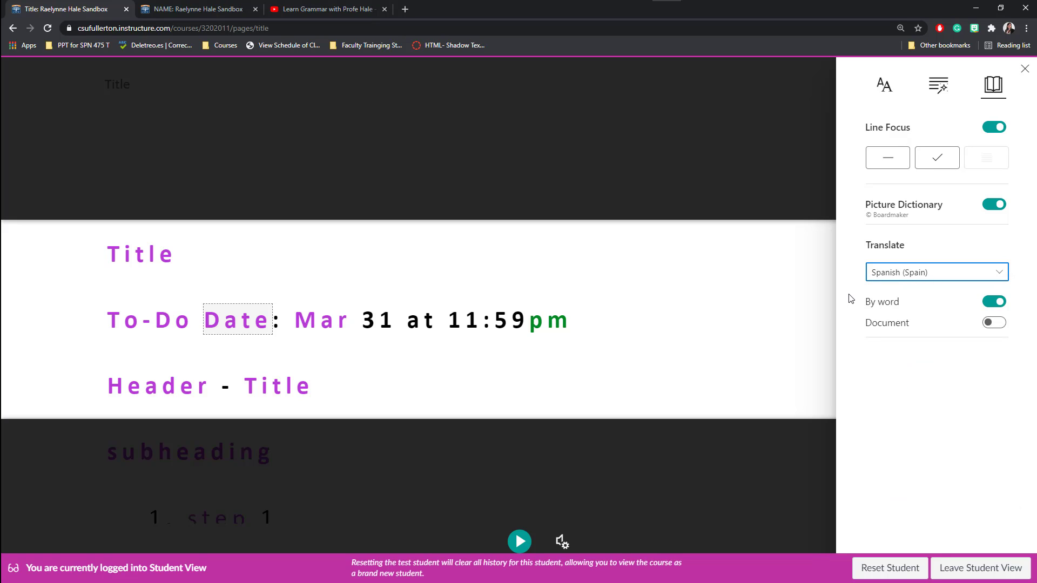
Look up the Spanish translations of To-Do, Date (Fecha) and Header (Encabezado) in Immersive Reader.
left_click(123, 325)
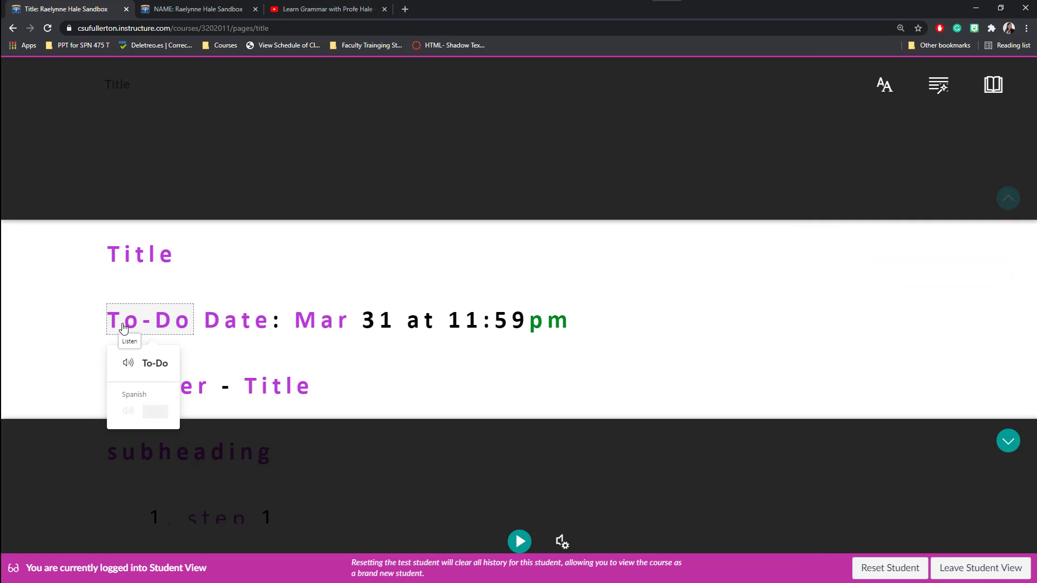
left_click(225, 331)
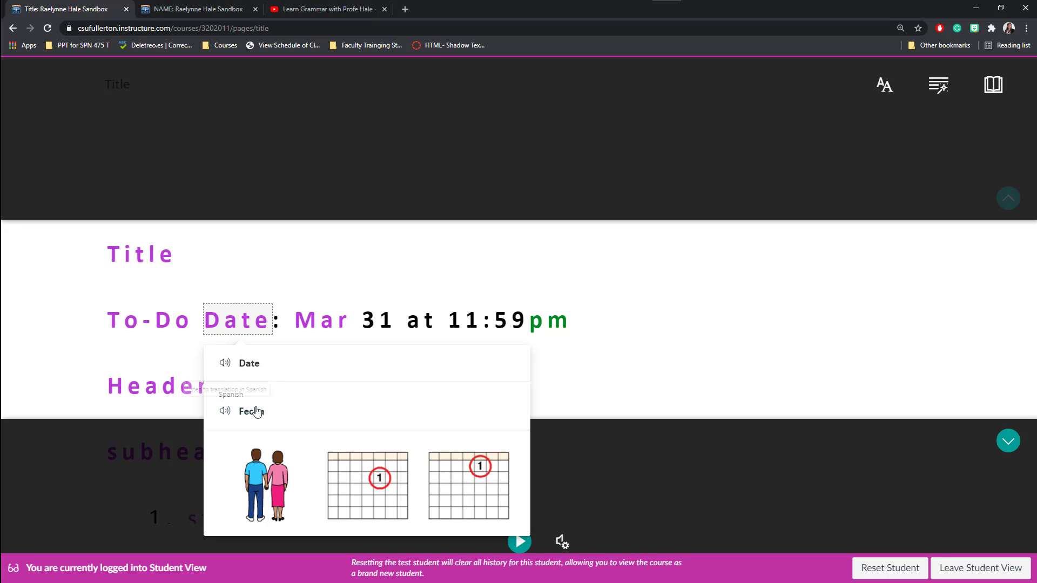
left_click(165, 392)
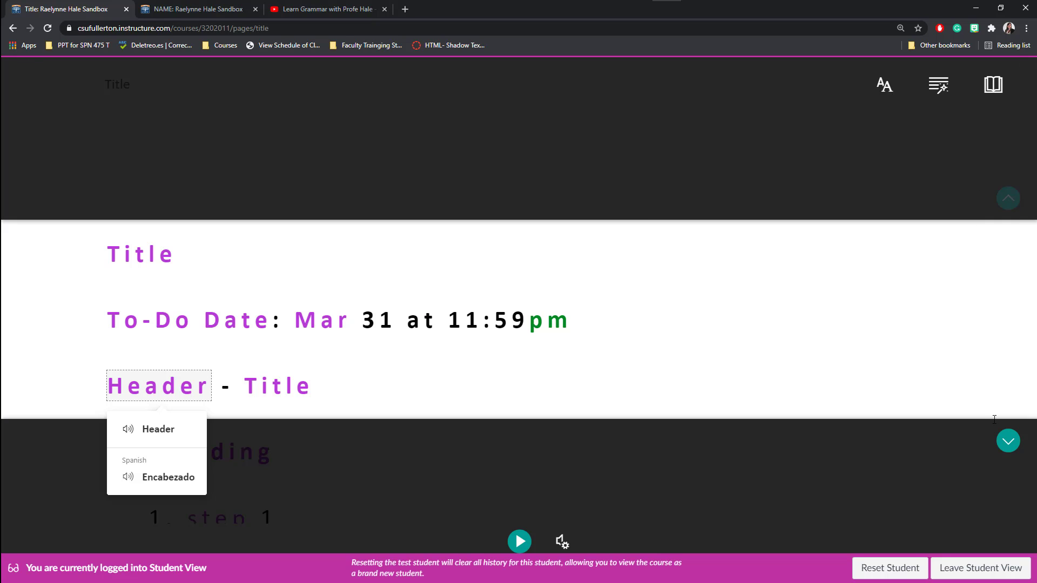
Advance Line Focus down to step 3, then reopen and close the reading preferences.
left_click(1008, 440)
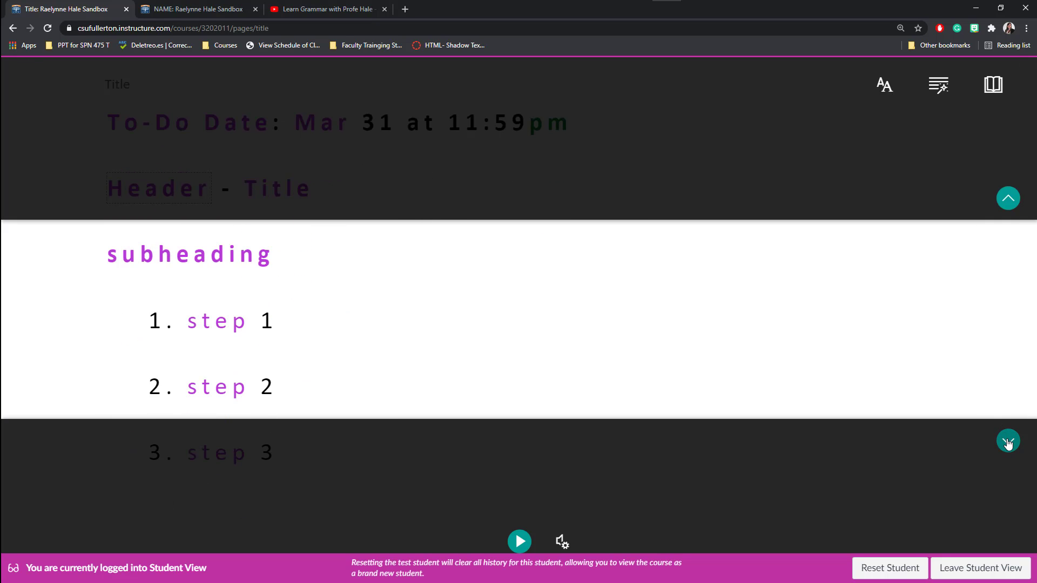
left_click(1008, 442)
left_click(1001, 84)
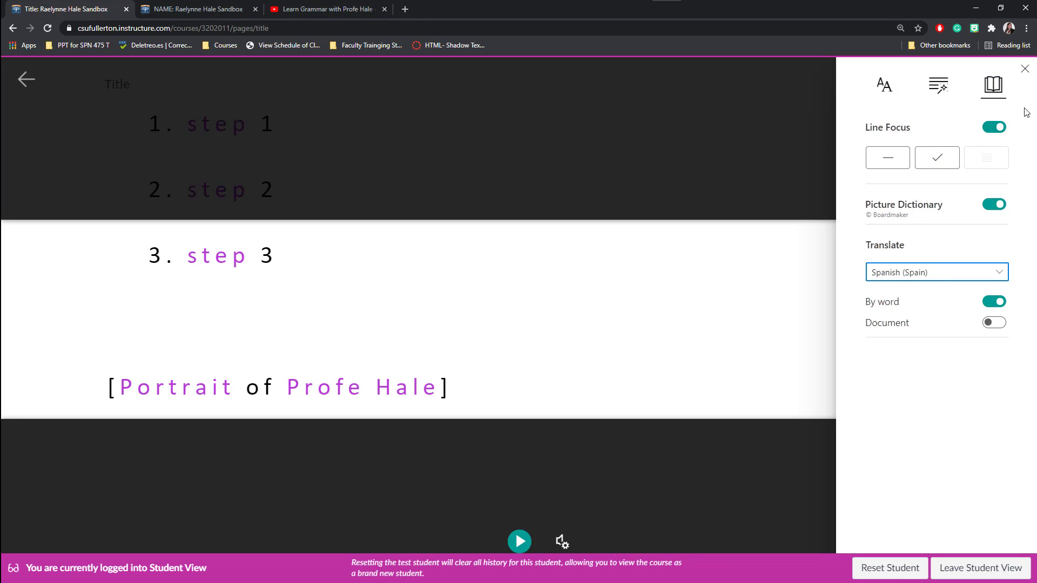
left_click(1025, 69)
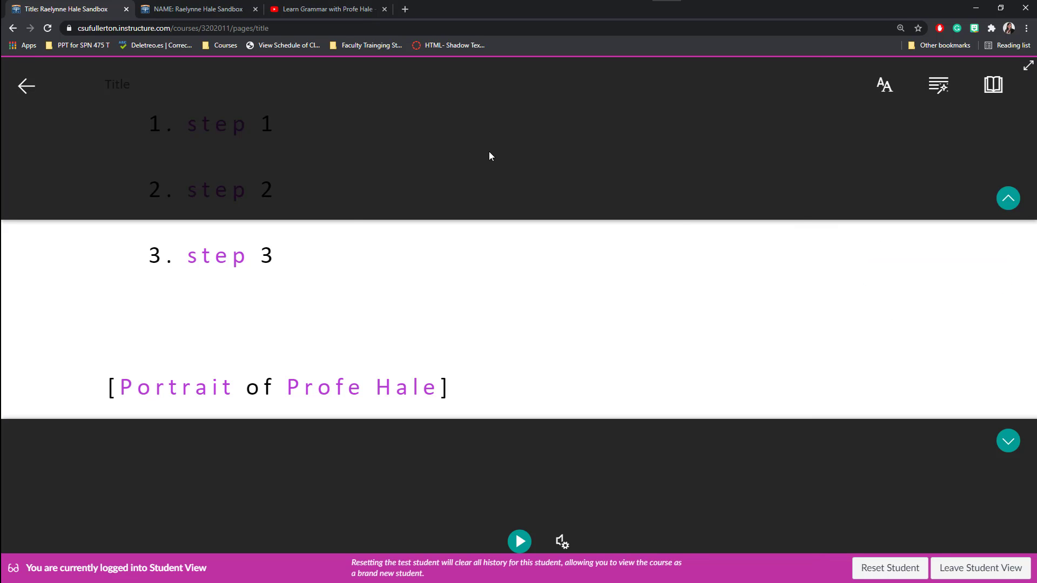
Exit Immersive Reader, look over the Title page, and leave Student View for the teacher view.
left_click(27, 87)
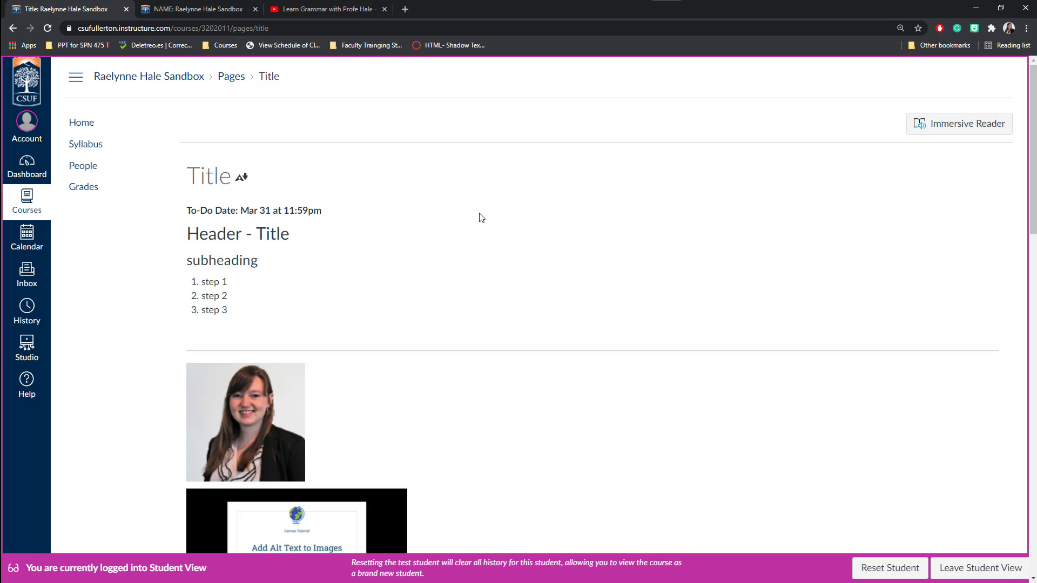
scroll(478, 218, "down", 14)
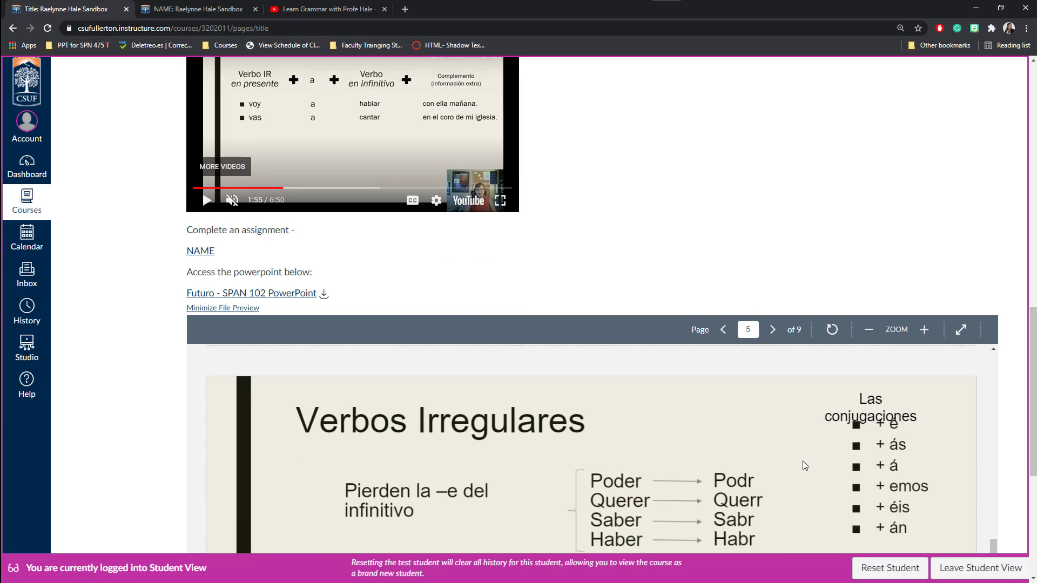
scroll(1021, 447, "down", 5)
scroll(1020, 447, "up", 14)
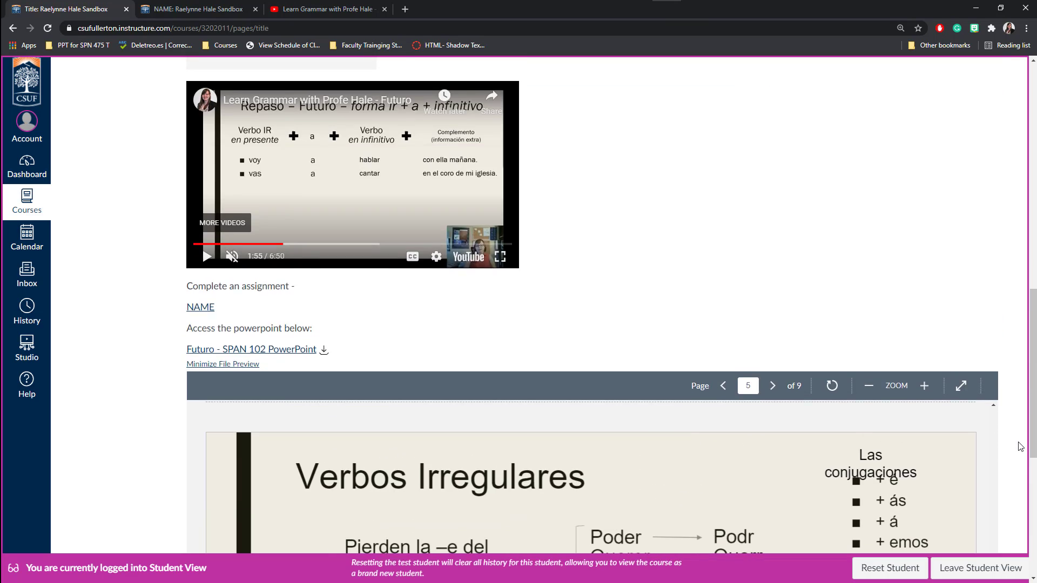
scroll(1020, 447, "up", 5)
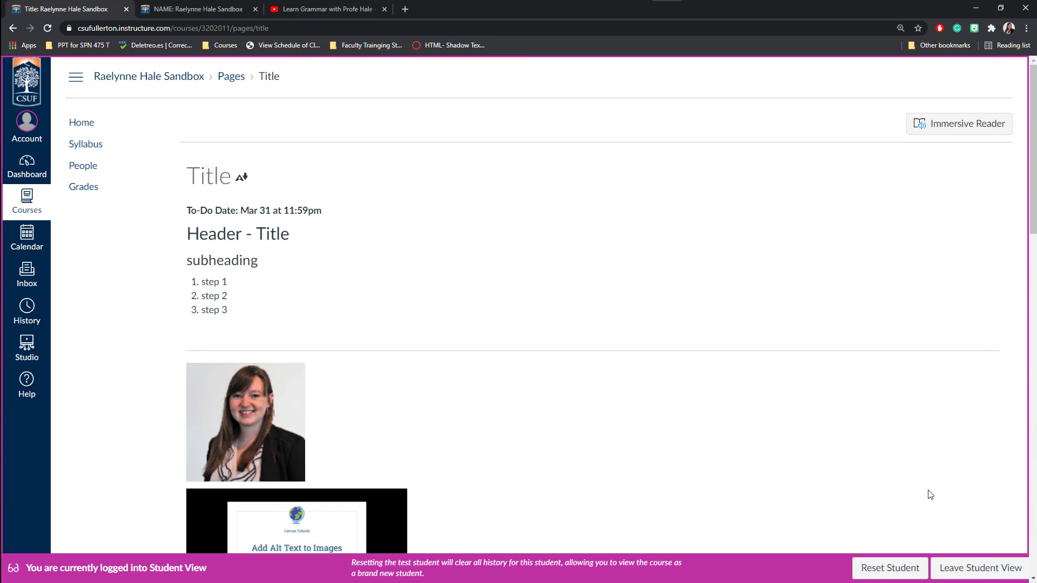
left_click(986, 568)
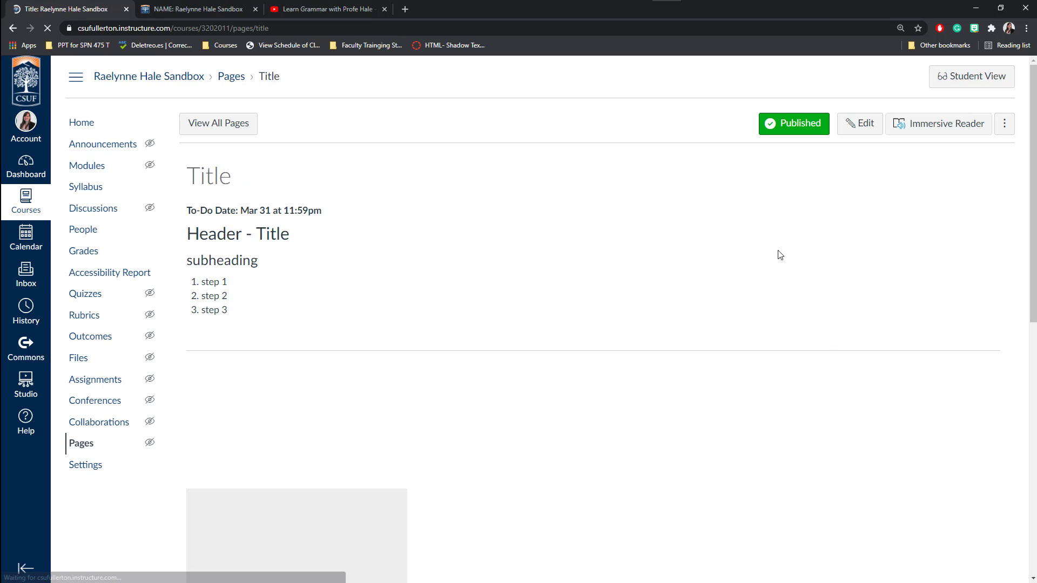